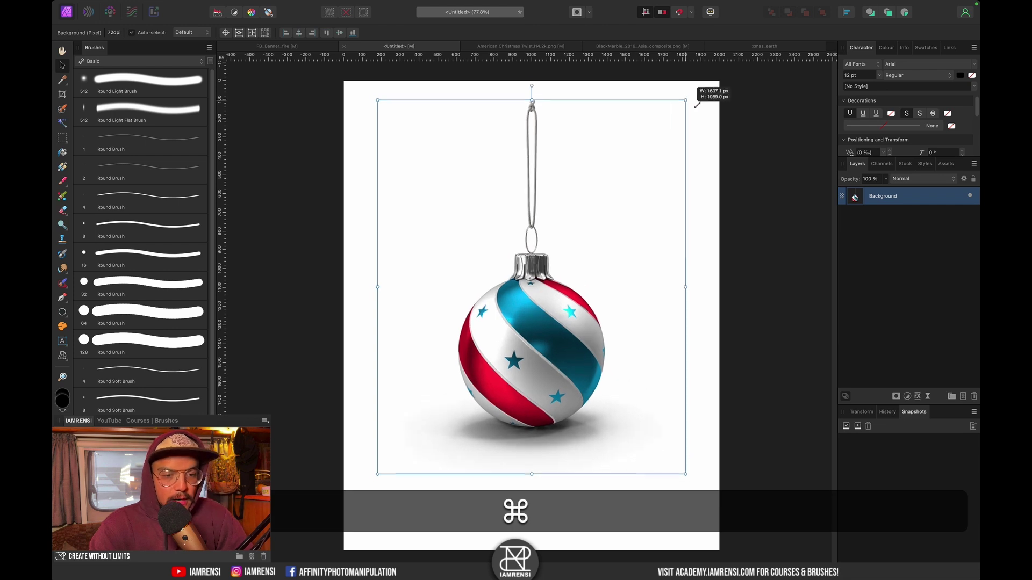
Step: Start a Pen tool path along the ornament cap's lower edge, from its left corner past the first full slot to the central prong
{"action": "left_click", "coordinate": [586, 269], "text": "super"}
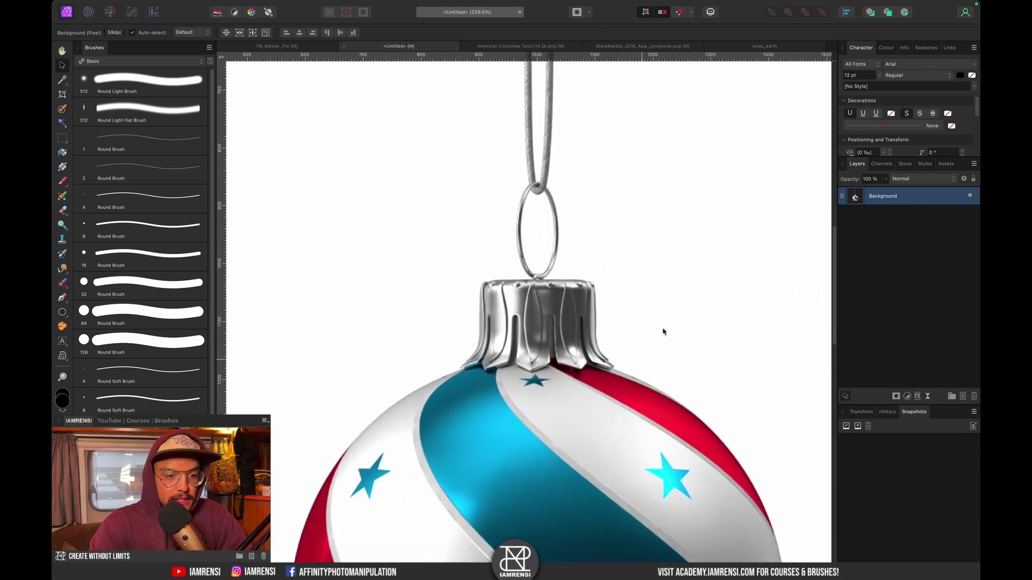
{"action": "scroll", "coordinate": [458, 226], "scroll_direction": "down", "scroll_amount": 2}
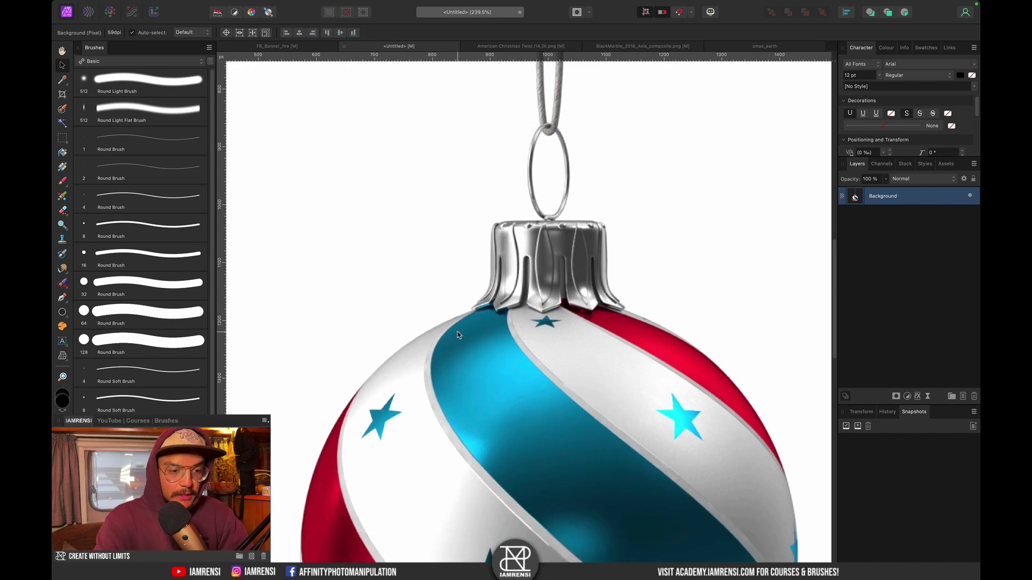
{"action": "key", "text": "p"}
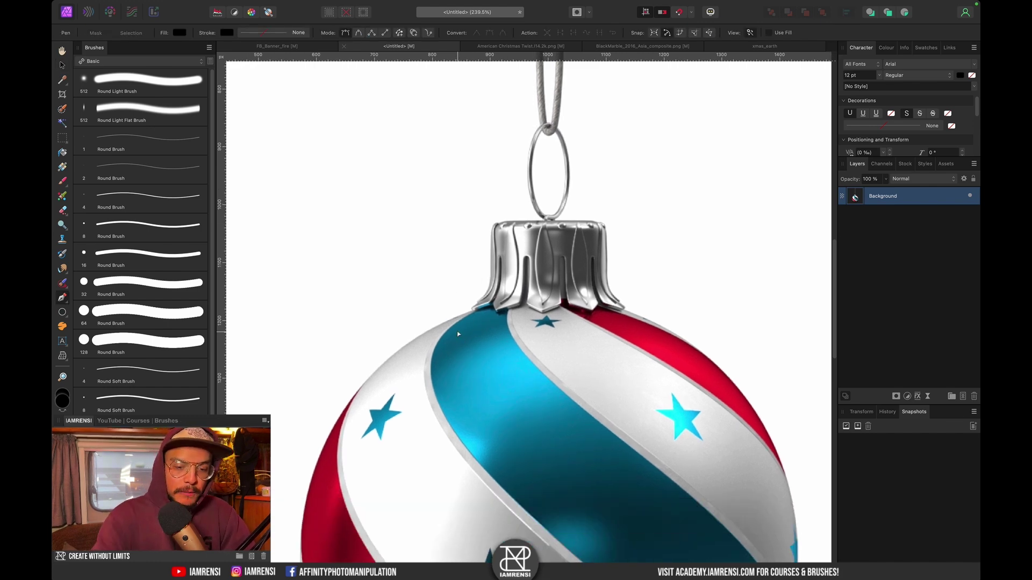
{"action": "key", "text": "super+equal"}
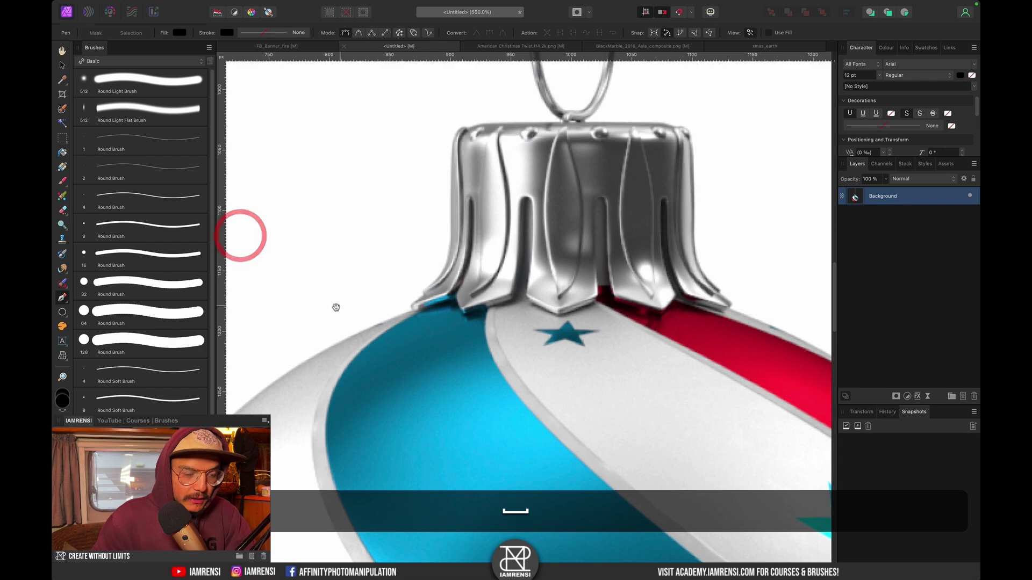
{"action": "left_click_drag", "start_coordinate": [241, 233], "coordinate": [360, 260]}
{"action": "mouse_move", "coordinate": [438, 252]}
{"action": "left_mouse_down"}
{"action": "mouse_move", "coordinate": [439, 271]}
{"action": "mouse_move", "coordinate": [473, 257]}
{"action": "mouse_move", "coordinate": [454, 244]}
{"action": "left_mouse_up"}
{"action": "left_click", "coordinate": [476, 251]}
{"action": "left_click_drag", "start_coordinate": [529, 254], "coordinate": [541, 252]}
{"action": "left_click", "coordinate": [550, 245]}
{"action": "left_click_drag", "start_coordinate": [552, 153], "coordinate": [557, 177]}
{"action": "left_click", "coordinate": [567, 261]}
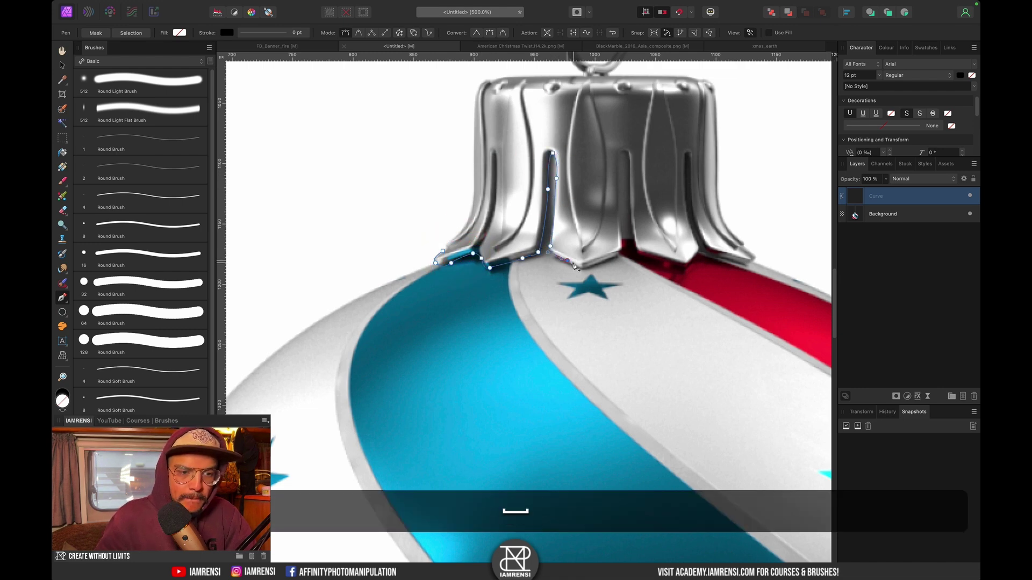
Step: Continue the path under the cap's central prong, up around the next slot and onto the neighbouring prong
{"action": "left_click", "coordinate": [585, 266]}
{"action": "left_click", "coordinate": [618, 250]}
{"action": "left_click", "coordinate": [619, 159]}
{"action": "left_click", "coordinate": [627, 153]}
{"action": "left_click", "coordinate": [630, 198]}
{"action": "left_click", "coordinate": [635, 244]}
{"action": "left_click", "coordinate": [653, 262]}
Step: Trace the rest of the cap's lower edge closely, ending the path section at the cap's right corner
{"action": "scroll", "coordinate": [653, 261], "scroll_direction": "up", "scroll_amount": 3}
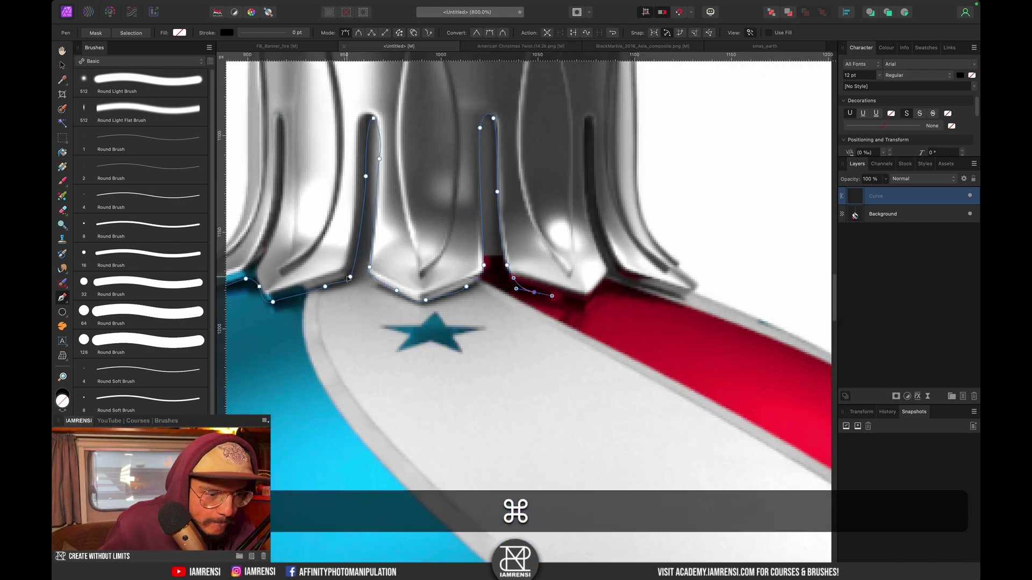
{"action": "scroll", "coordinate": [312, 291], "scroll_direction": "right", "scroll_amount": 3}
{"action": "left_click", "coordinate": [441, 275]}
{"action": "left_click", "coordinate": [489, 293]}
{"action": "left_click", "coordinate": [518, 303]}
{"action": "left_click", "coordinate": [539, 273]}
{"action": "left_click", "coordinate": [555, 279]}
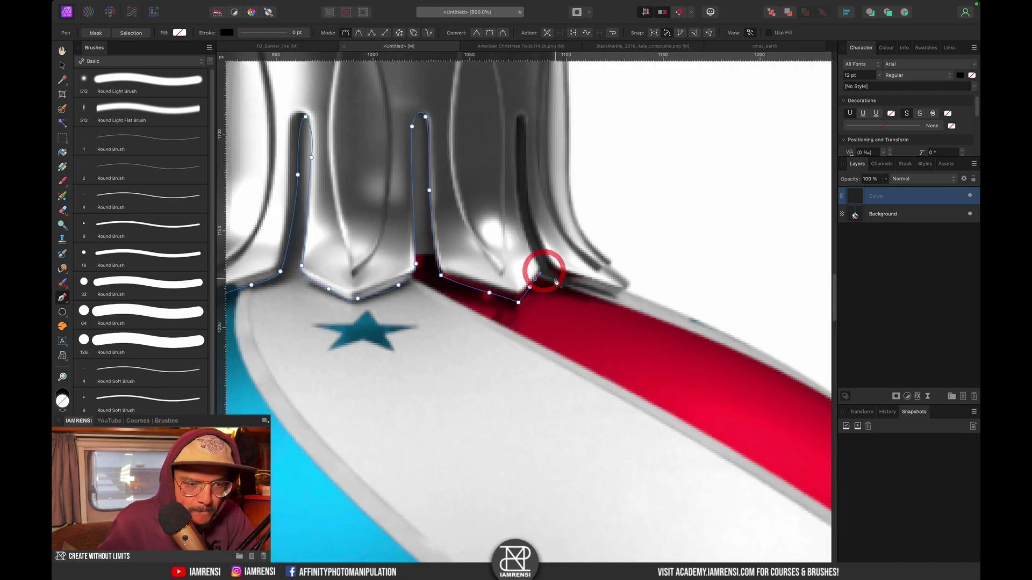
{"action": "left_click", "coordinate": [599, 293]}
{"action": "left_click", "coordinate": [633, 284]}
Step: Run the path loosely around the cap, ring and hanging string, and close it at its starting point
{"action": "key", "text": "super+0"}
{"action": "left_click", "coordinate": [576, 267]}
{"action": "left_click", "coordinate": [550, 108]}
{"action": "left_click", "coordinate": [513, 96]}
{"action": "left_click", "coordinate": [482, 123]}
{"action": "left_click", "coordinate": [468, 214]}
{"action": "left_click", "coordinate": [488, 288]}
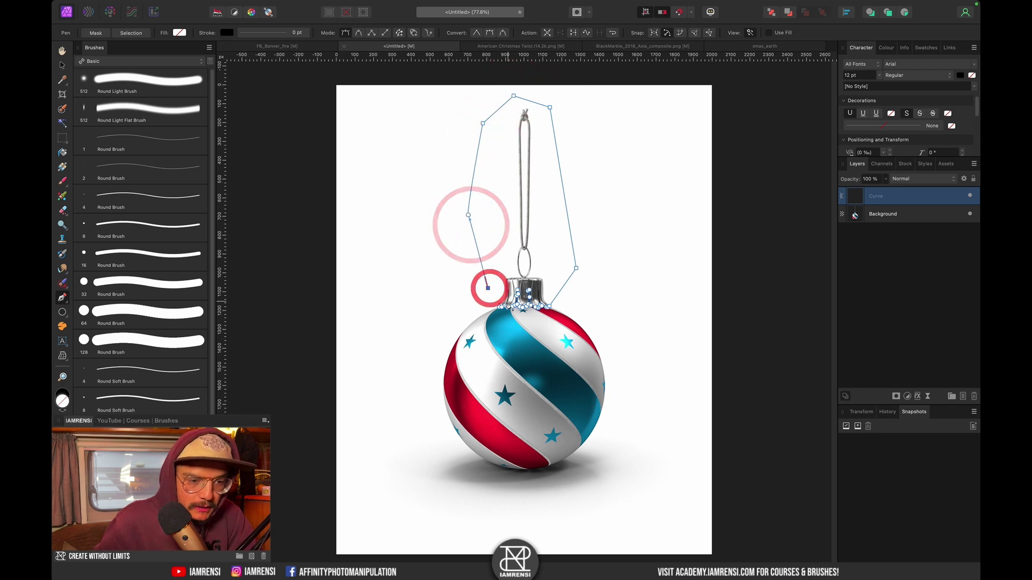
{"action": "left_click", "coordinate": [500, 305]}
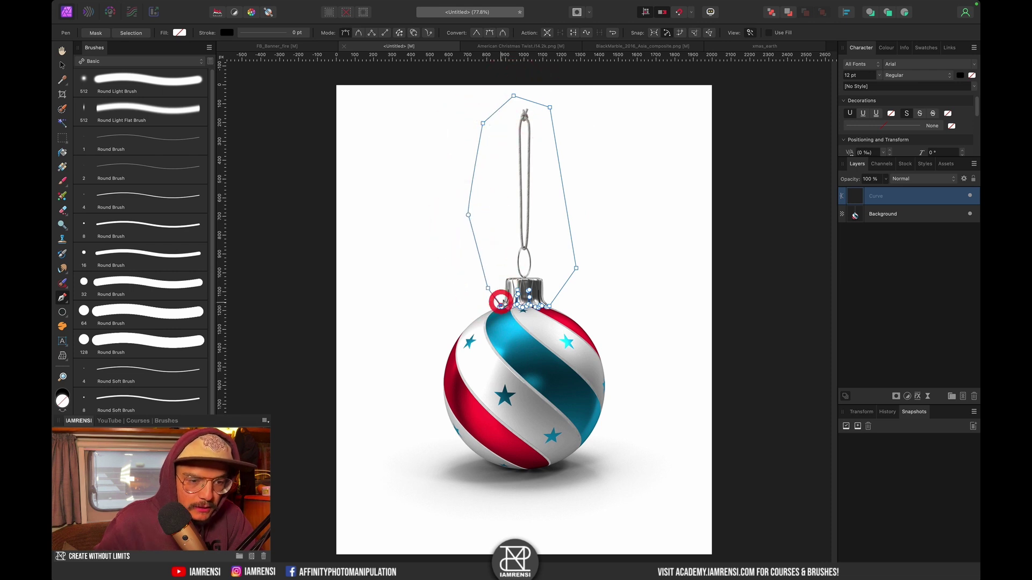
Step: Turn the closed path into a mask on the ornament's Background layer, isolating the cap and string, and show the layer's contents
{"action": "left_click", "coordinate": [97, 33]}
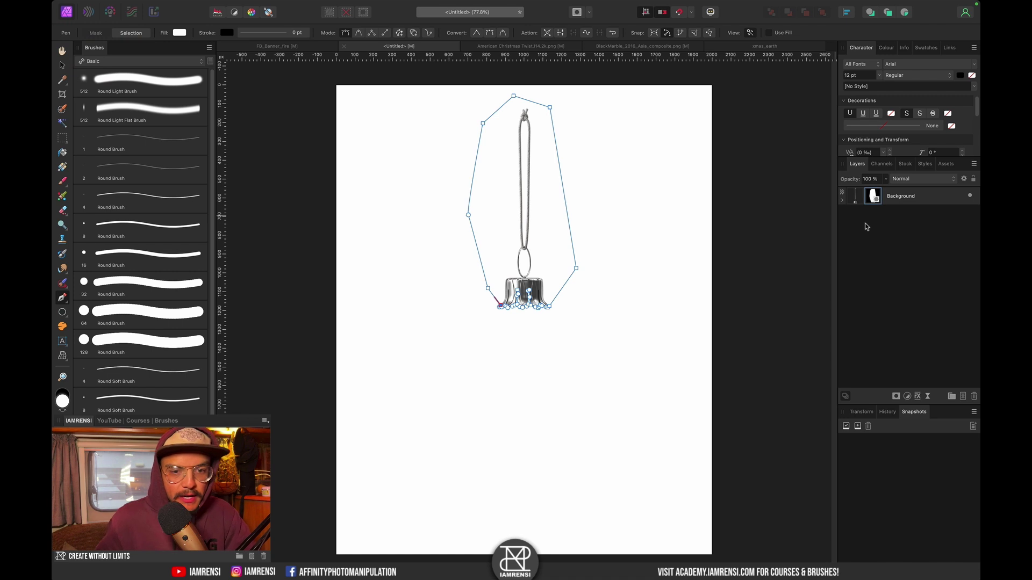
{"action": "left_click", "coordinate": [853, 195]}
{"action": "left_click", "coordinate": [841, 200]}
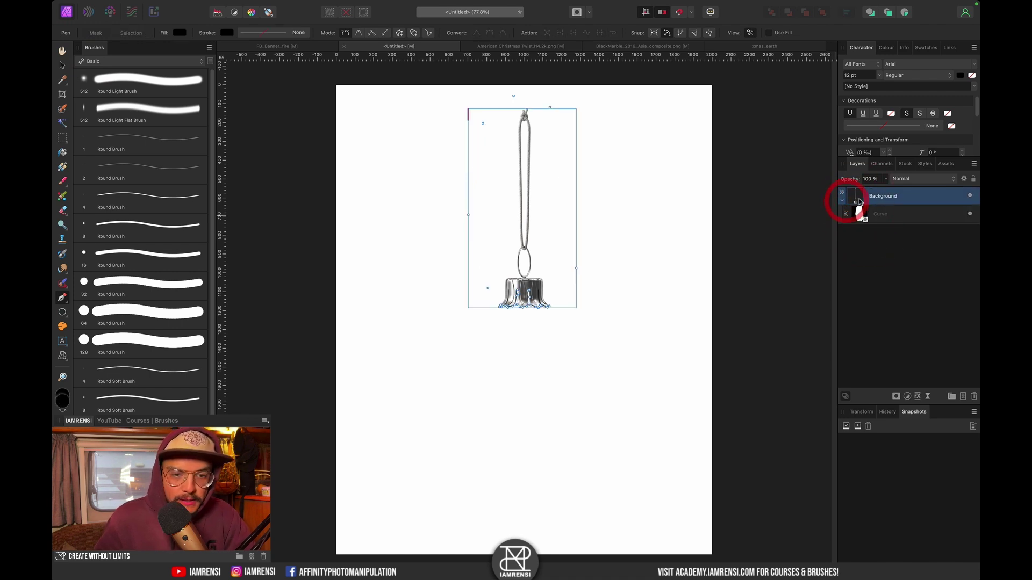
Step: Move the masked cap and string up to the canvas's upper edge and enlarge them, keeping them horizontally centred
{"action": "key", "text": "v"}
{"action": "left_click_drag", "start_coordinate": [529, 250], "coordinate": [530, 153]}
{"action": "left_click_drag", "start_coordinate": [575, 208], "coordinate": [556, 193]}
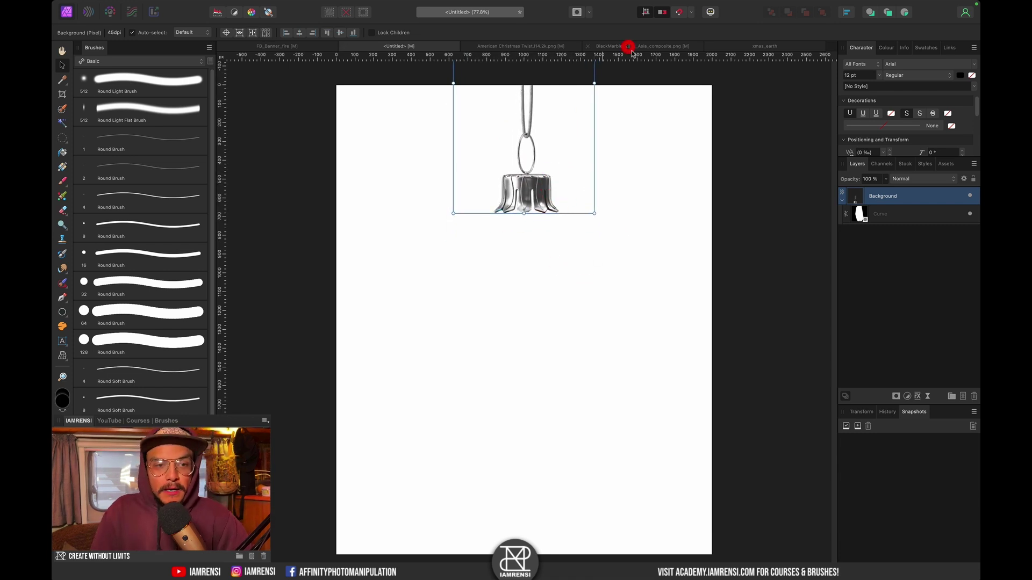
Step: In the BlackMarble_2016_Asia_composite.png document, draw an elliptical selection from the centre around the whole globe
{"action": "left_click", "coordinate": [630, 47]}
{"action": "key", "text": "m"}
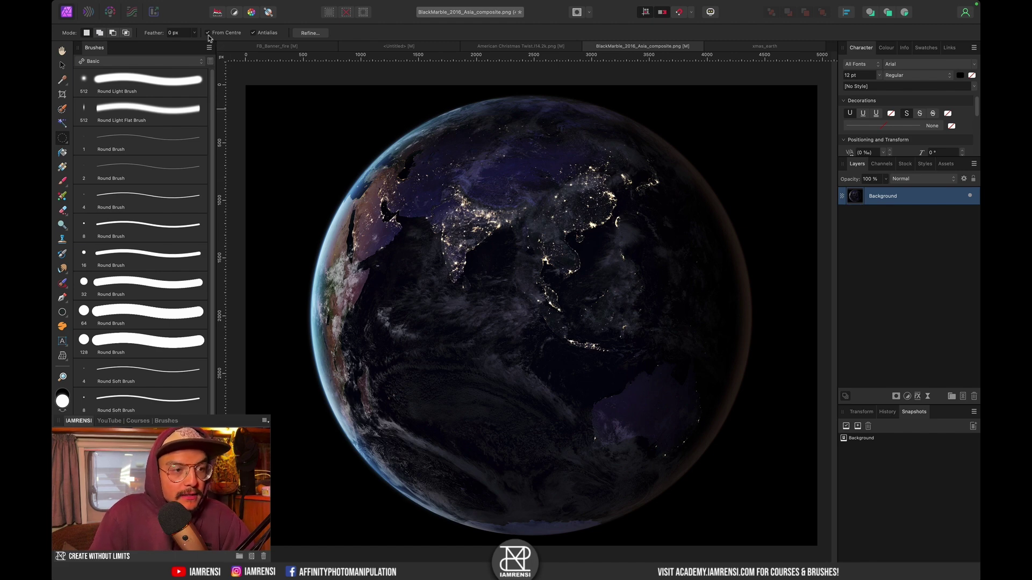
{"action": "left_click_drag", "start_coordinate": [522, 309], "coordinate": [759, 526]}
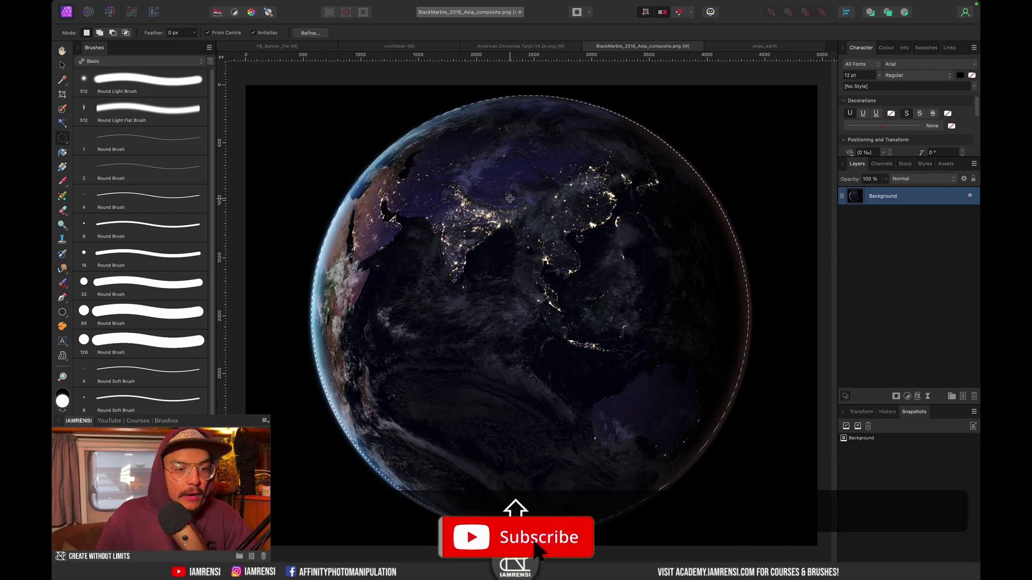
Step: Adjust the selection's width in Quick Mask mode so its edge fits the globe's outline
{"action": "key", "text": "q"}
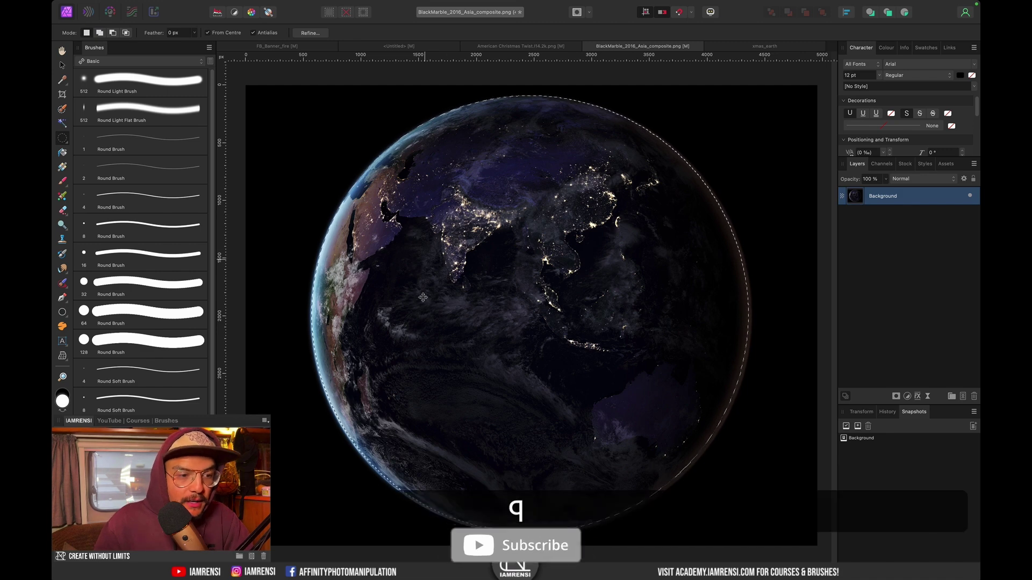
{"action": "key", "text": "v"}
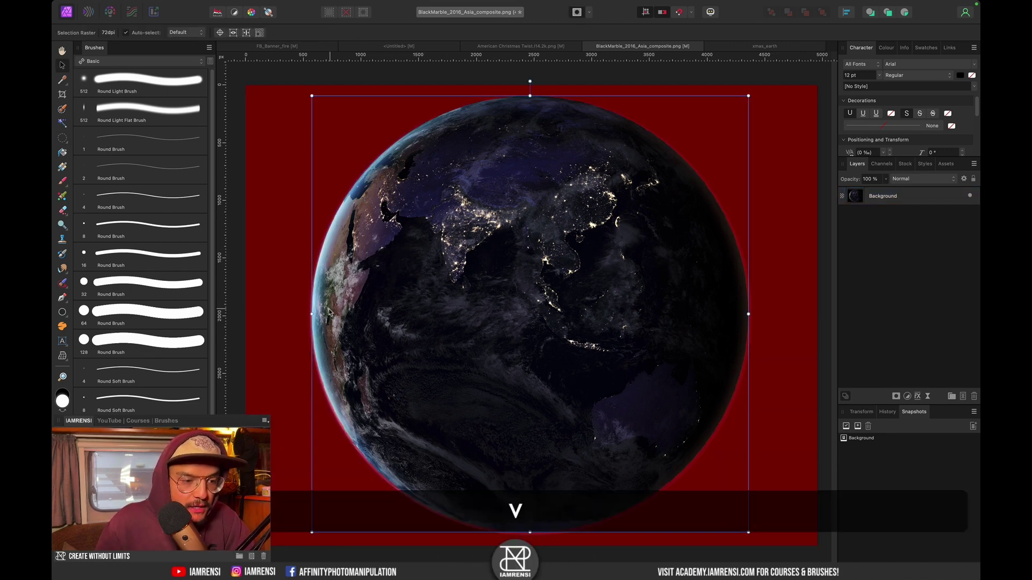
{"action": "left_click_drag", "start_coordinate": [312, 312], "coordinate": [315, 317]}
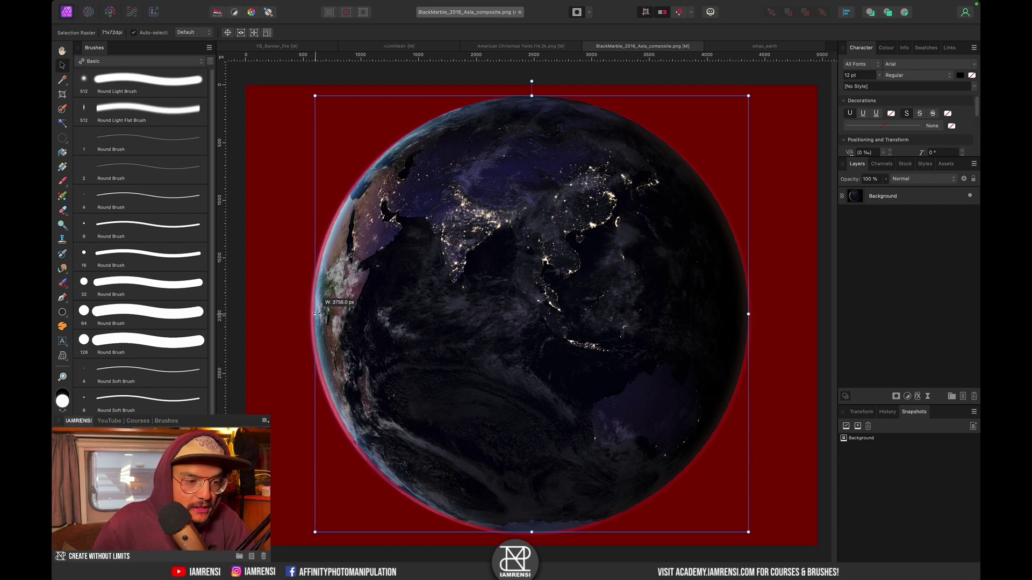
{"action": "left_click", "coordinate": [315, 315]}
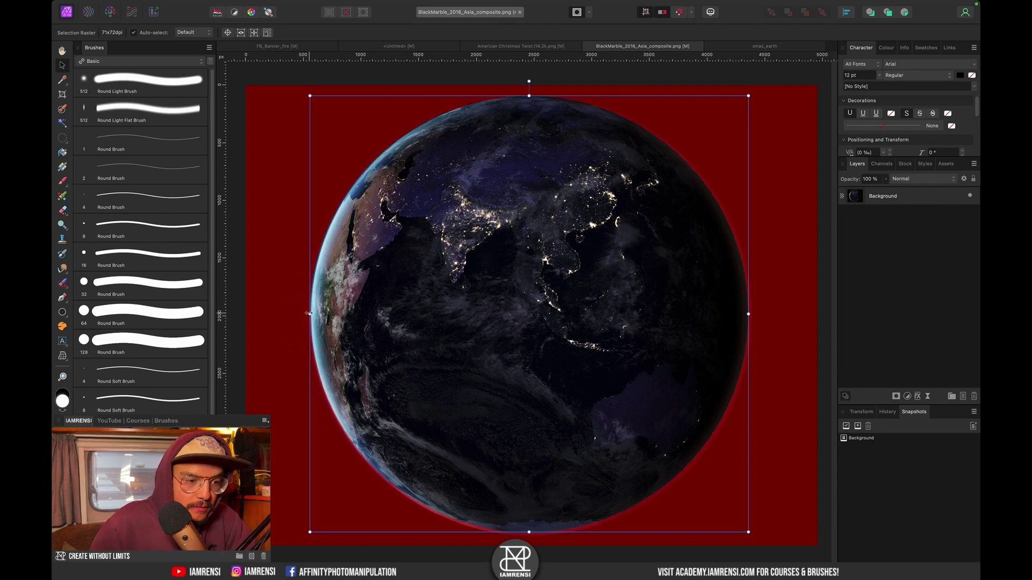
{"action": "left_click_drag", "start_coordinate": [310, 313], "coordinate": [312, 313]}
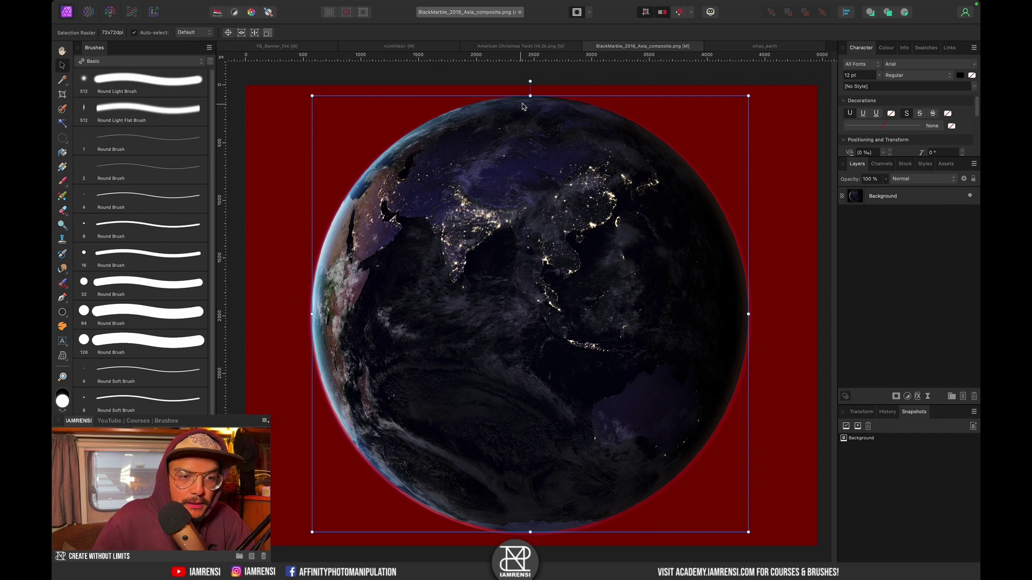
{"action": "key", "text": "q"}
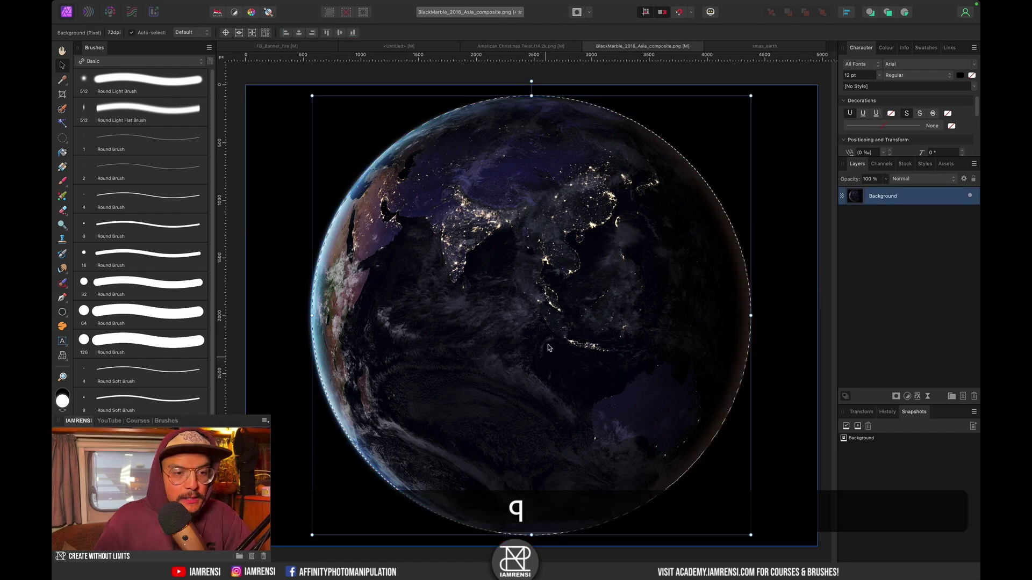
Step: Mask the globe's Background layer with the selection and paste the masked layer into the untitled ornament document
{"action": "left_click", "coordinate": [895, 396]}
{"action": "key", "text": "super+d"}
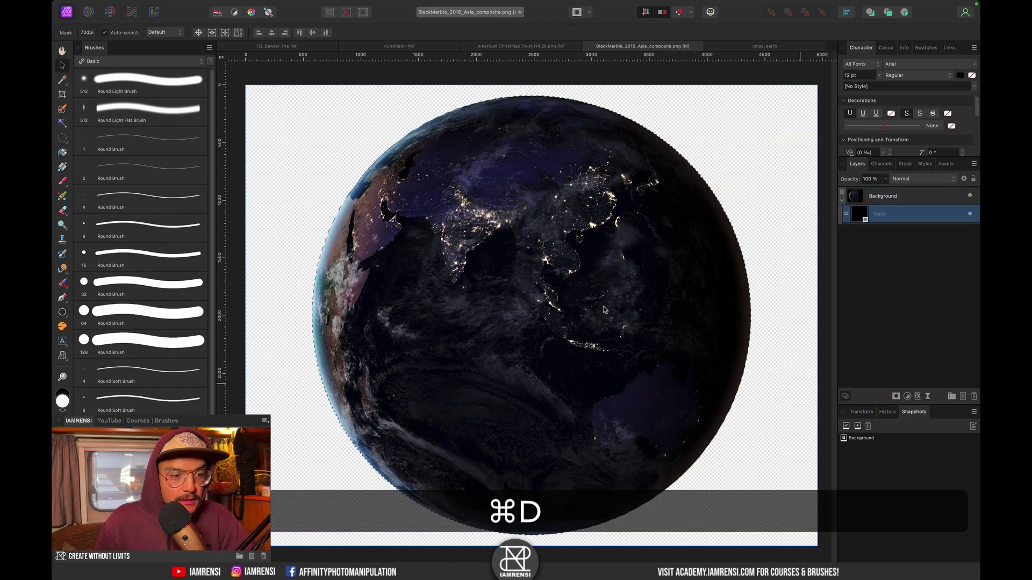
{"action": "left_click", "coordinate": [891, 197]}
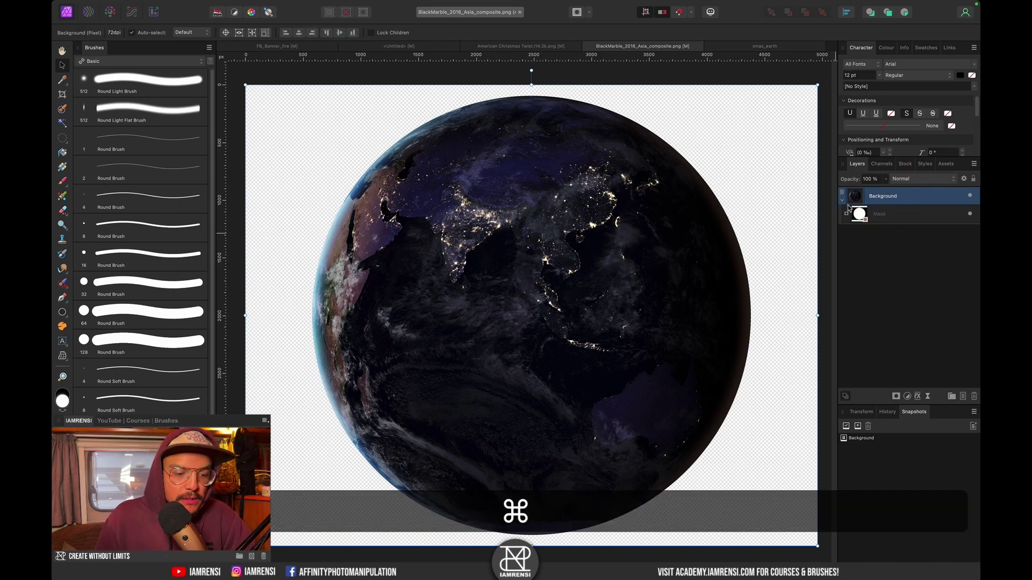
{"action": "key", "text": "super+c"}
{"action": "left_click", "coordinate": [410, 46]}
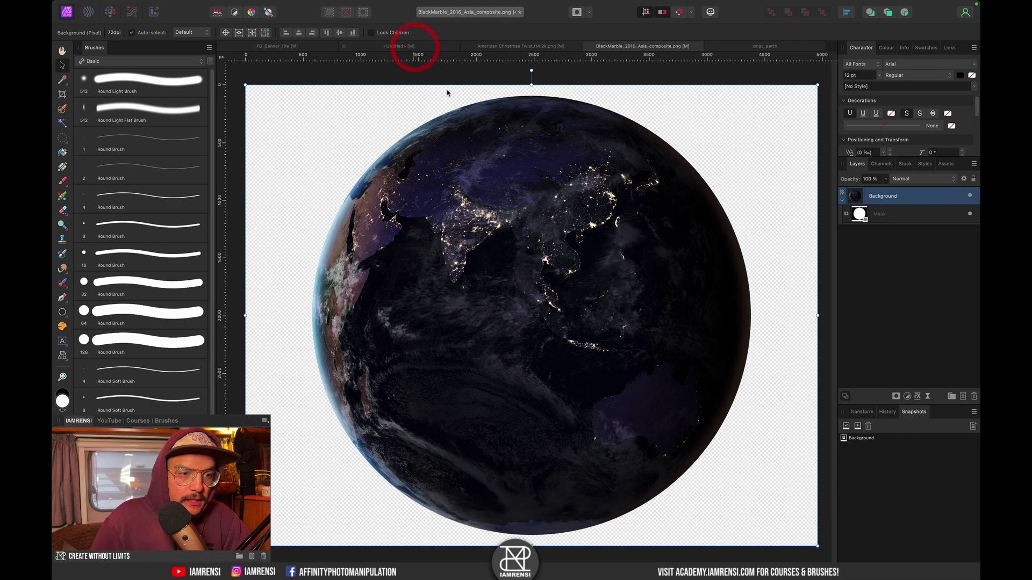
{"action": "key", "text": "super+v"}
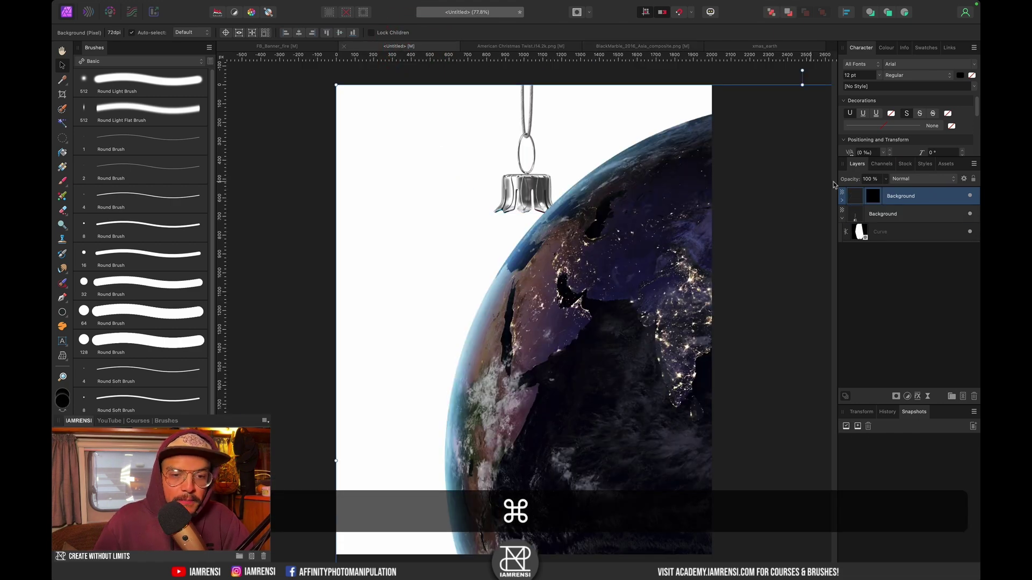
Step: Scale and centre the globe so it hangs from the cap, and place its layer beneath the cap layer
{"action": "left_click_drag", "start_coordinate": [333, 85], "coordinate": [604, 295]}
{"action": "left_click_drag", "start_coordinate": [502, 327], "coordinate": [396, 286]}
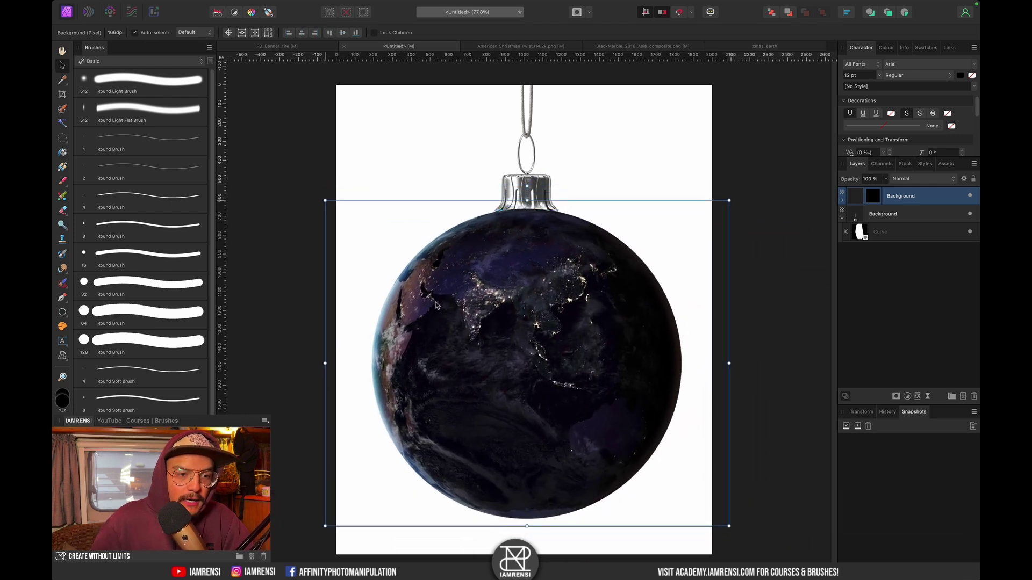
{"action": "left_click_drag", "start_coordinate": [335, 209], "coordinate": [345, 215]}
{"action": "mouse_move", "coordinate": [548, 297]}
{"action": "left_mouse_down"}
{"action": "mouse_move", "coordinate": [541, 292]}
{"action": "mouse_move", "coordinate": [564, 297]}
{"action": "left_mouse_up"}
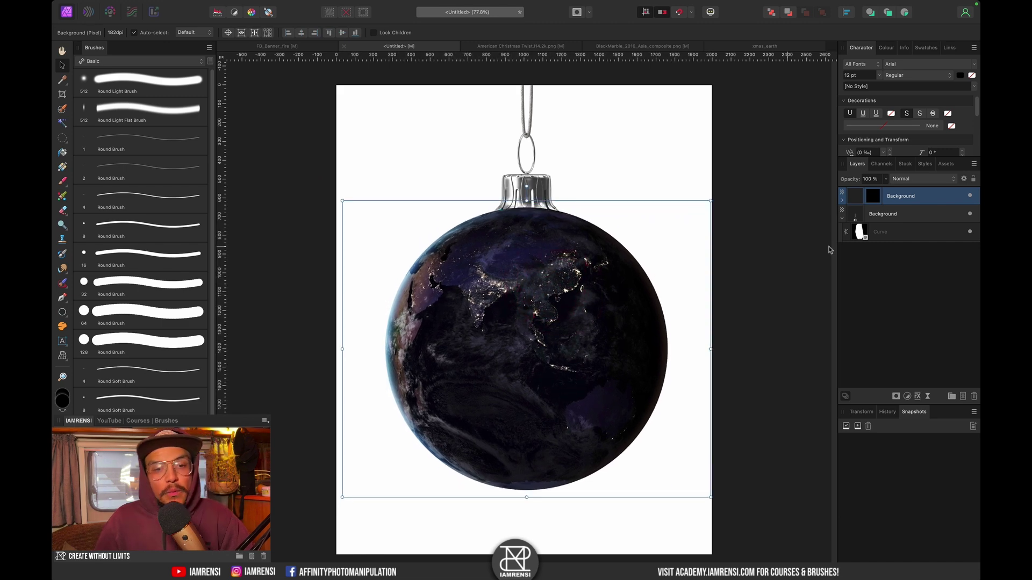
{"action": "left_click", "coordinate": [842, 216]}
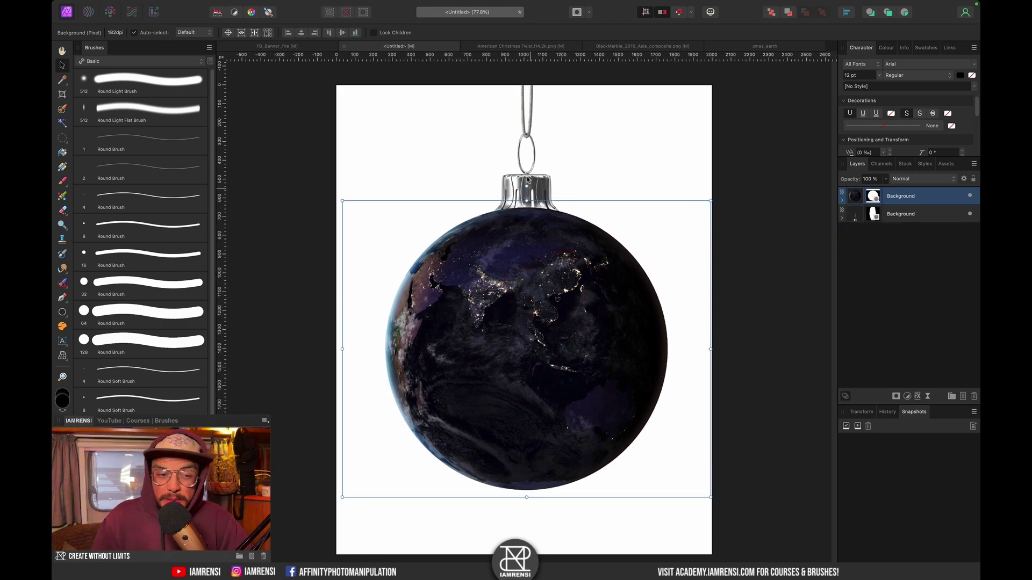
{"action": "left_click_drag", "start_coordinate": [856, 199], "coordinate": [855, 225]}
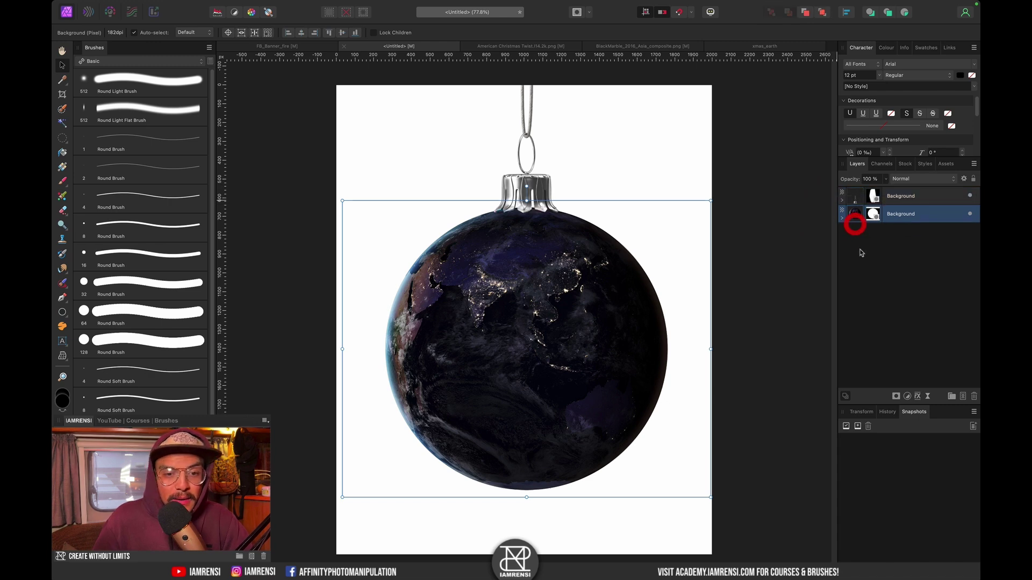
Step: Rename the cap layer as "baulbe" and the globe layer as "earth"
{"action": "double_click", "coordinate": [898, 200]}
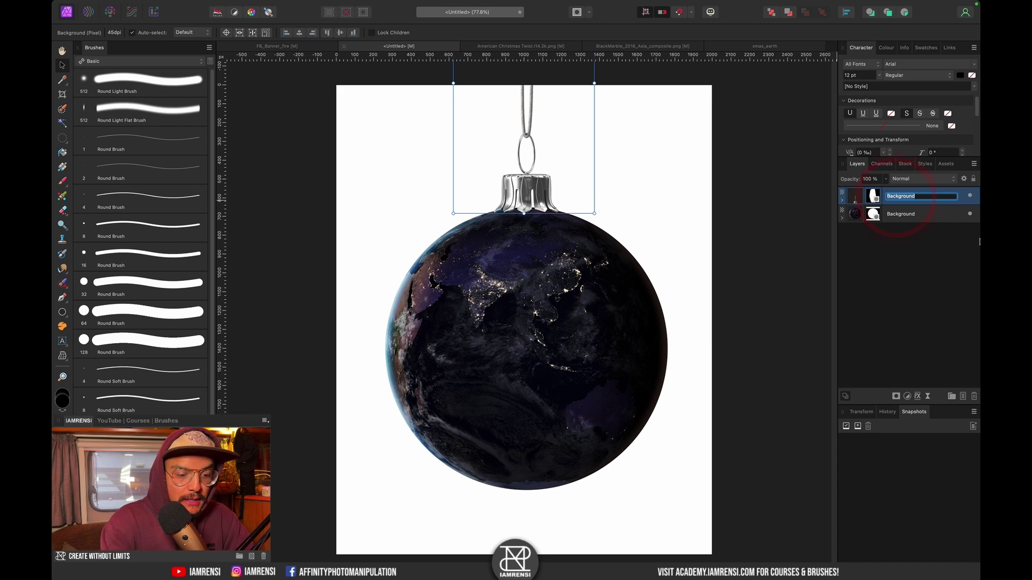
{"action": "type", "text": "baulbe"}
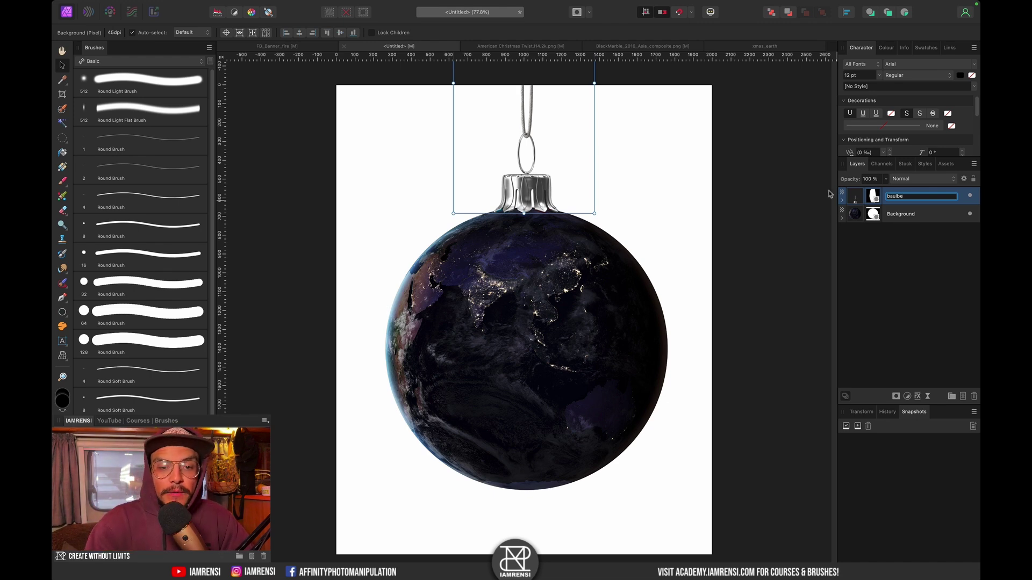
{"action": "key", "text": "Tab"}
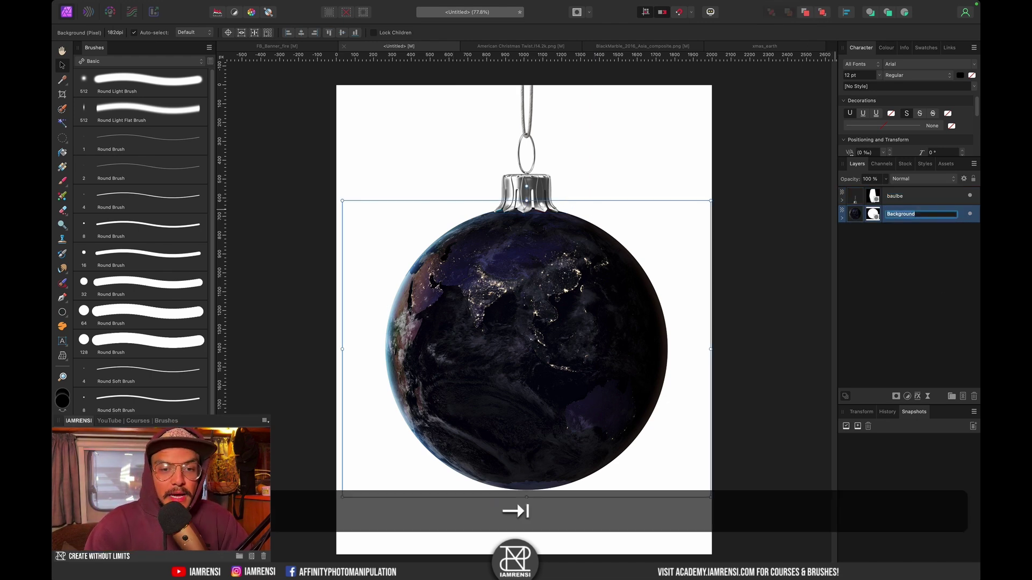
{"action": "type", "text": "earth"}
{"action": "key", "text": "BackSpace"}
{"action": "key", "text": "Return"}
{"action": "left_click", "coordinate": [915, 287]}
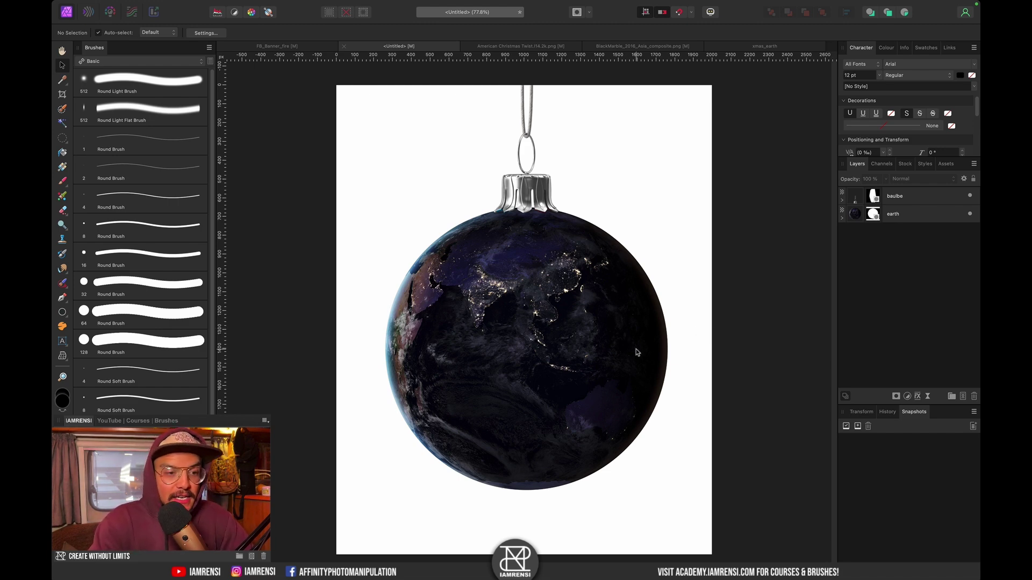
Step: Add a black fill layer and place it beneath the earth layer as the backdrop
{"action": "mouse_move", "coordinate": [339, 4]}
{"action": "left_click", "coordinate": [248, 5]}
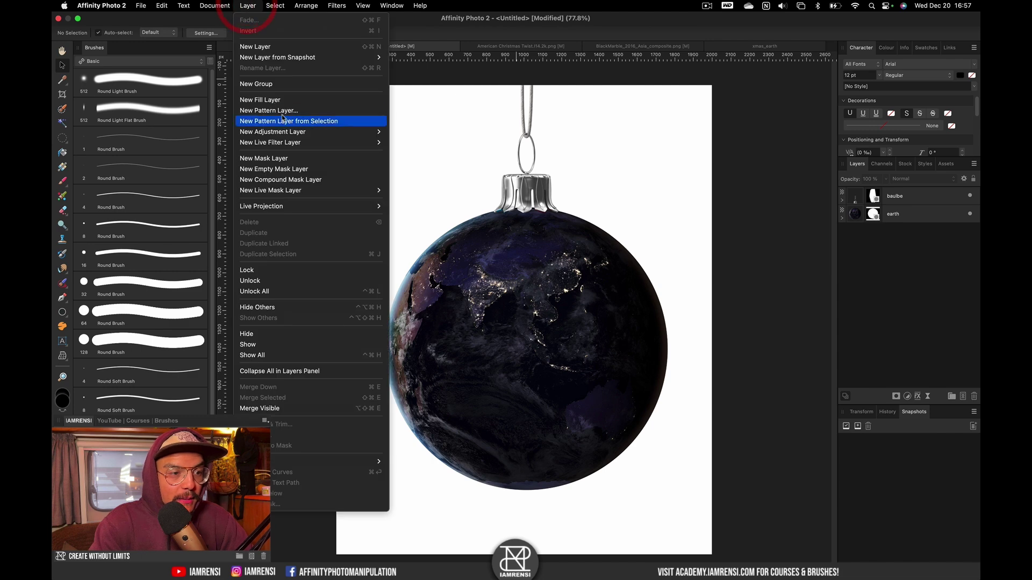
{"action": "left_click", "coordinate": [286, 97]}
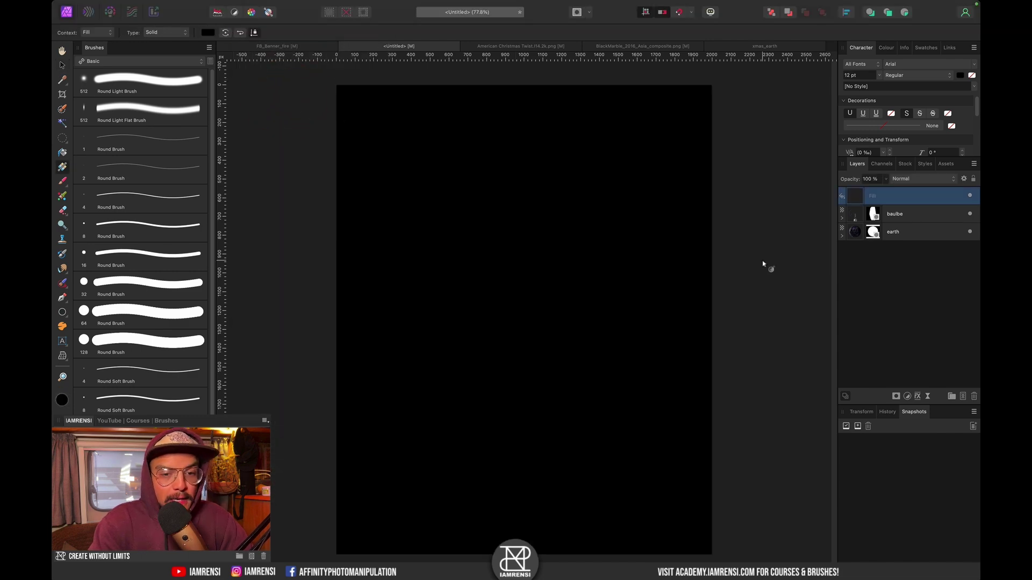
{"action": "left_click_drag", "start_coordinate": [858, 204], "coordinate": [858, 260]}
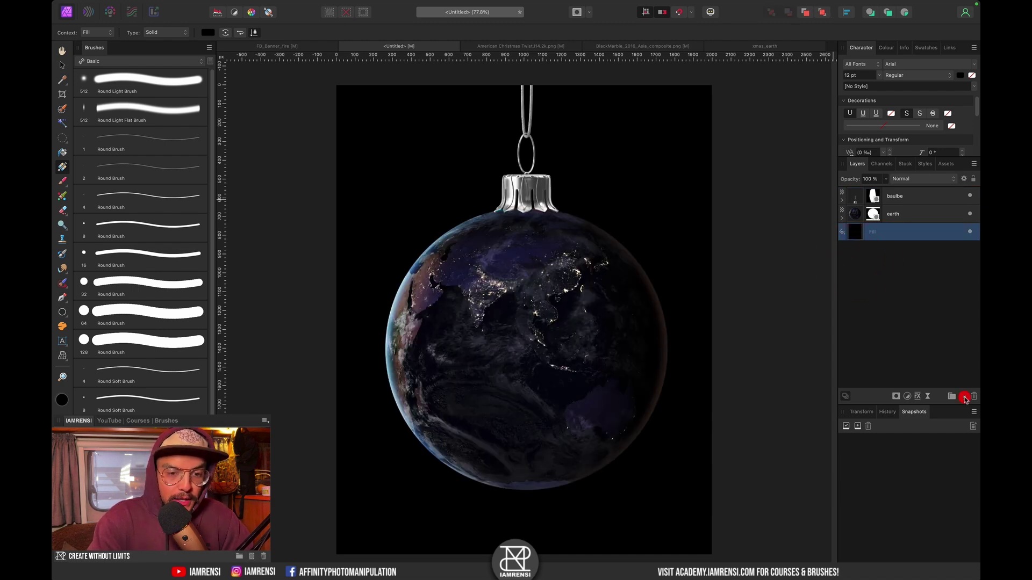
Step: On a new pixel layer above the black fill, paint white stars across the background with the star_painter-1 brush from IAMRENSI Night Brushes
{"action": "left_click", "coordinate": [963, 397]}
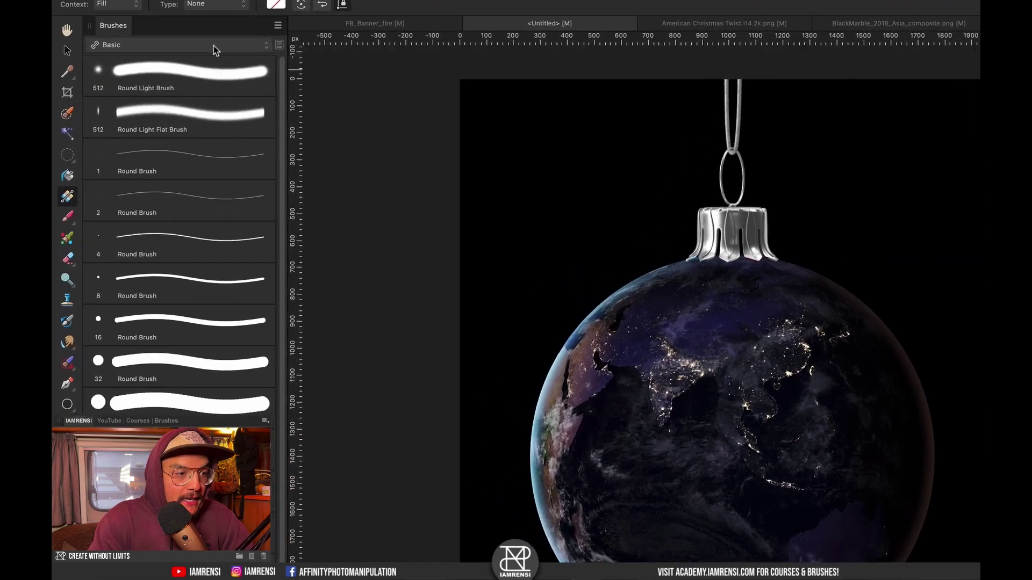
{"action": "left_click", "coordinate": [214, 46]}
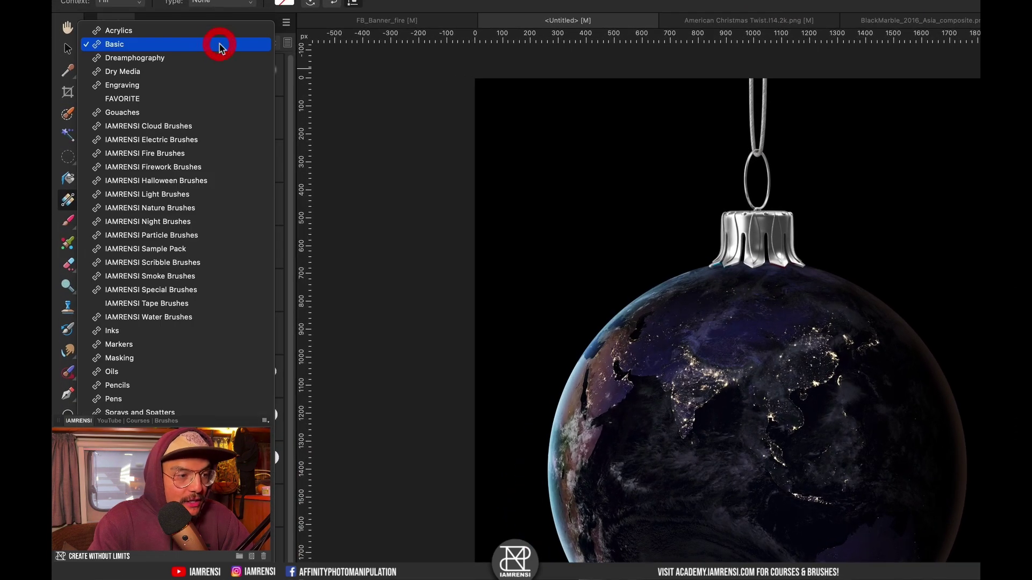
{"action": "left_click", "coordinate": [165, 225]}
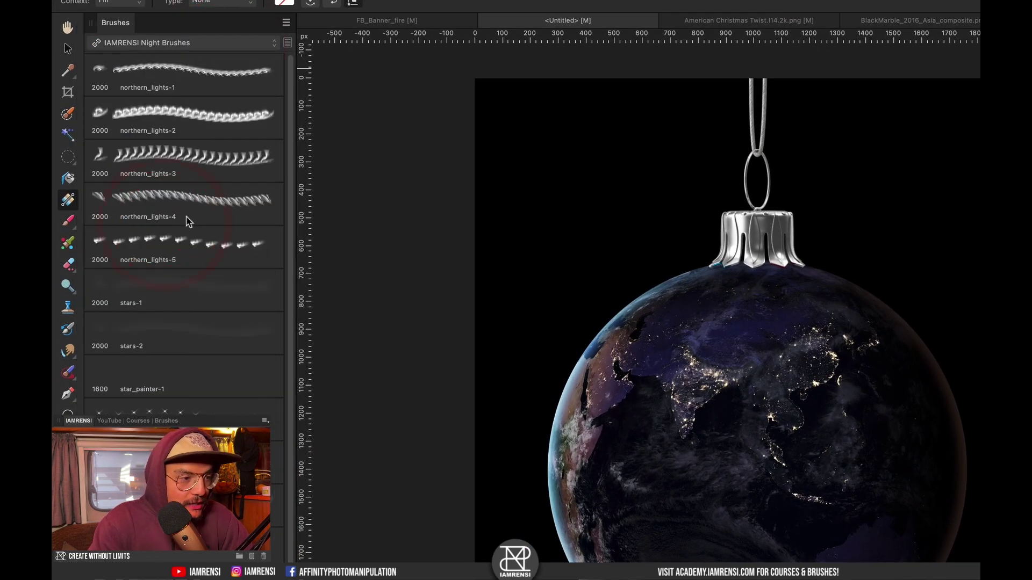
{"action": "left_click", "coordinate": [174, 393]}
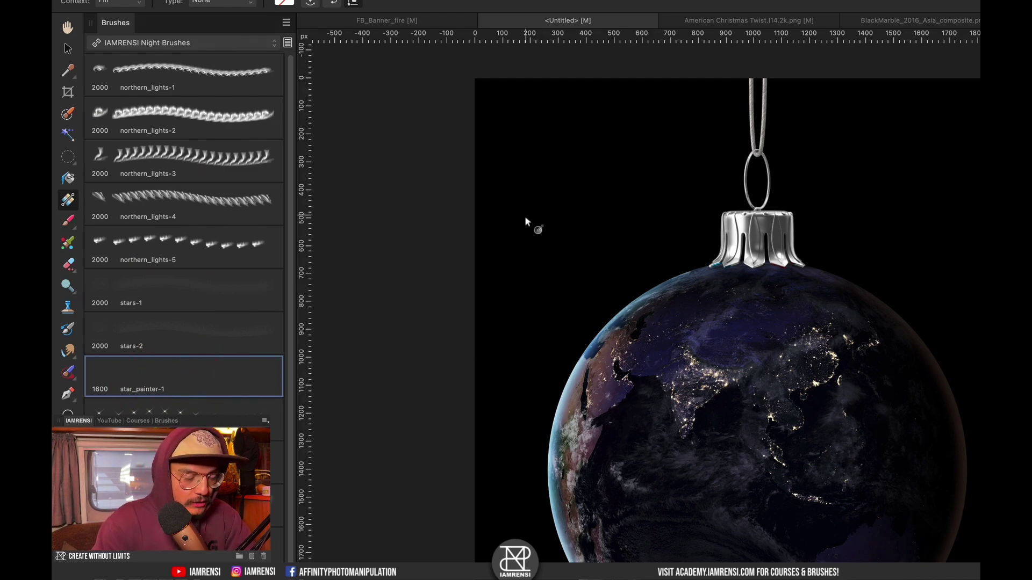
{"action": "key", "text": "b"}
{"action": "left_click", "coordinate": [516, 231]}
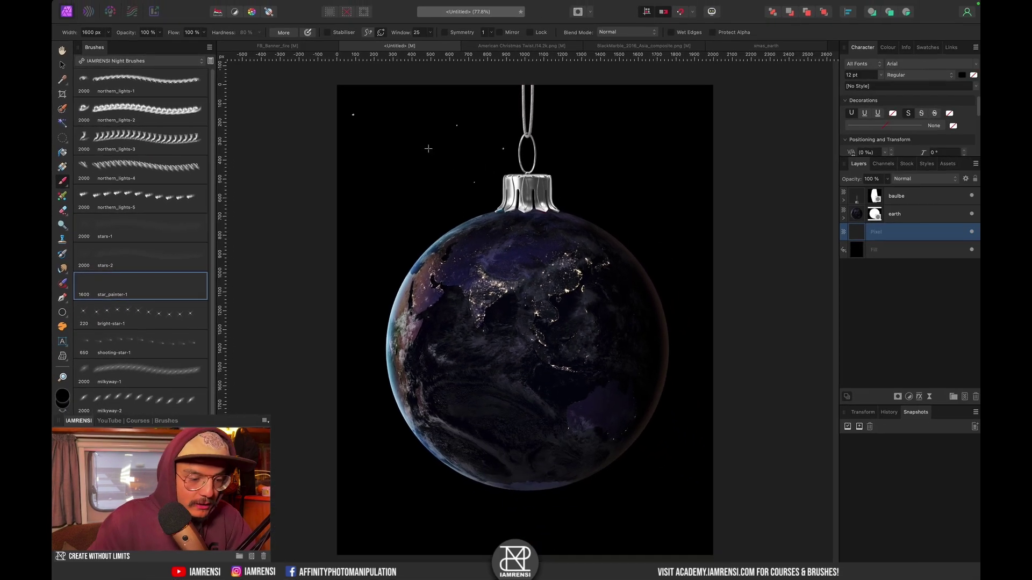
{"action": "key", "text": "d"}
{"action": "key", "text": "x"}
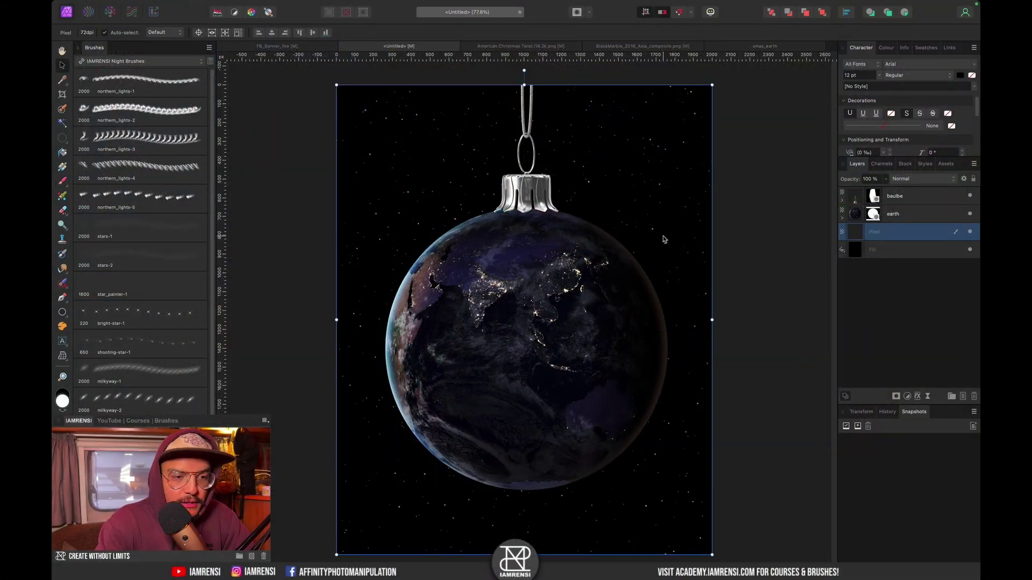
Step: Duplicate the painted star layer to intensify the stars and fit the whole canvas in view
{"action": "key", "text": "super+j"}
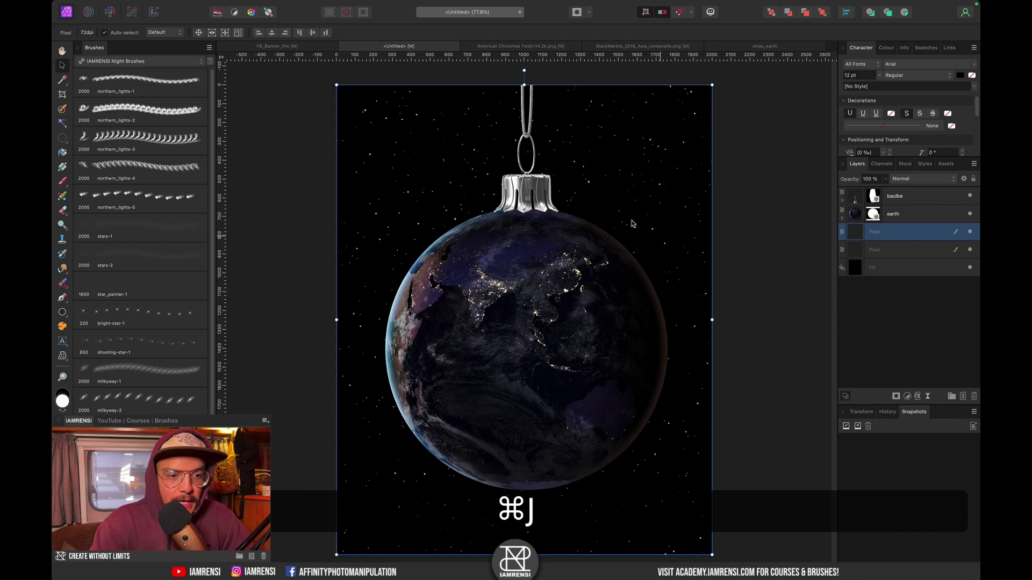
{"action": "scroll", "coordinate": [607, 208], "scroll_direction": "up", "scroll_amount": 5}
{"action": "scroll", "coordinate": [607, 207], "scroll_direction": "down", "scroll_amount": 5}
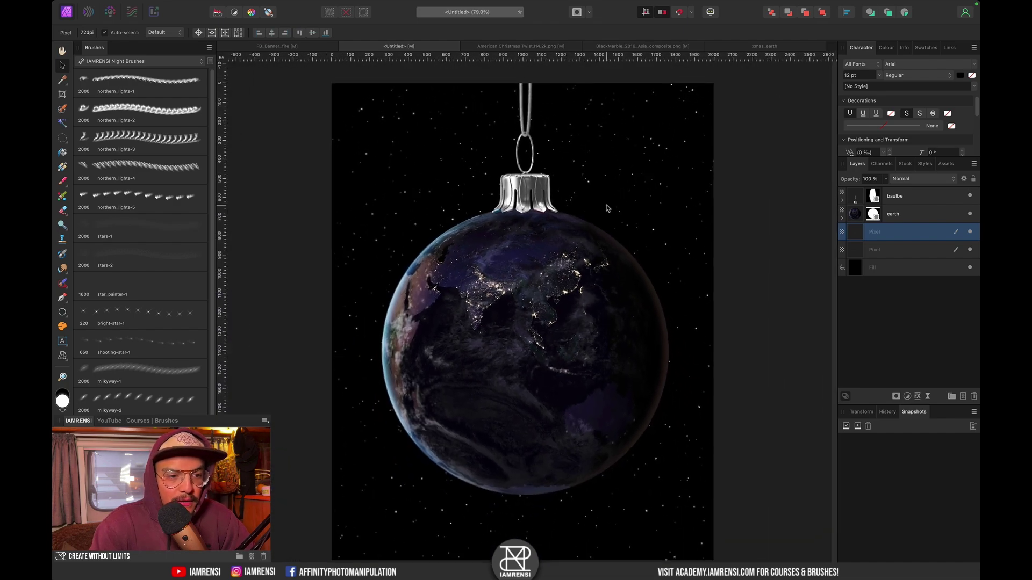
{"action": "key", "text": "super+0"}
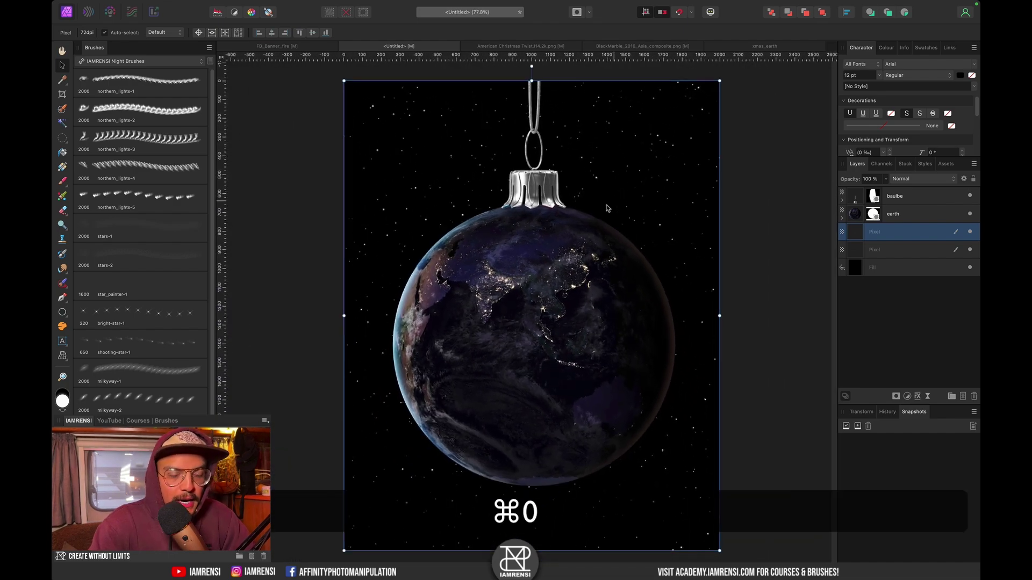
Step: Merge the duplicated star layer into the star layer below it and rename the merged layer as "stars"
{"action": "right_click", "coordinate": [899, 236]}
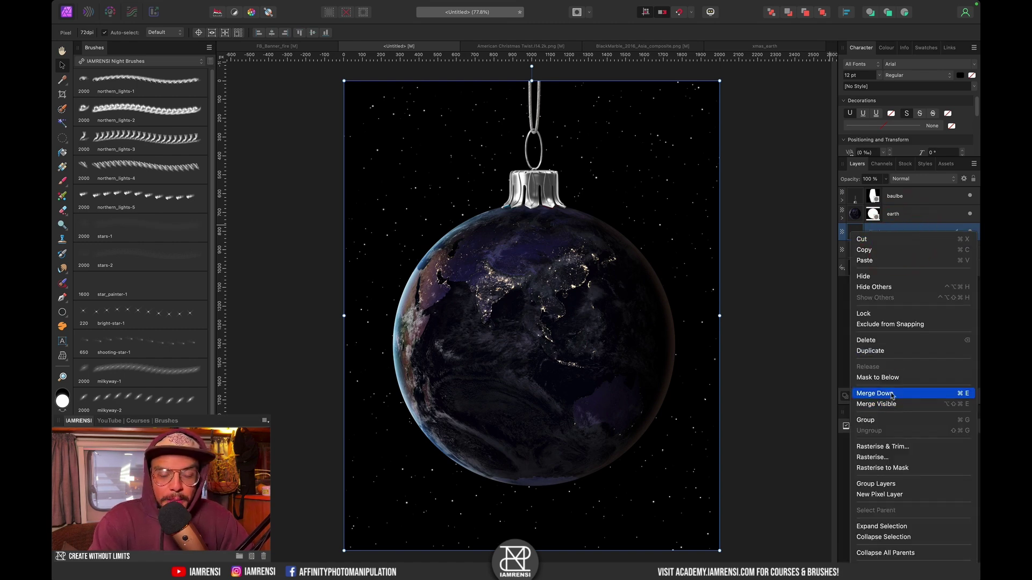
{"action": "left_click", "coordinate": [968, 396]}
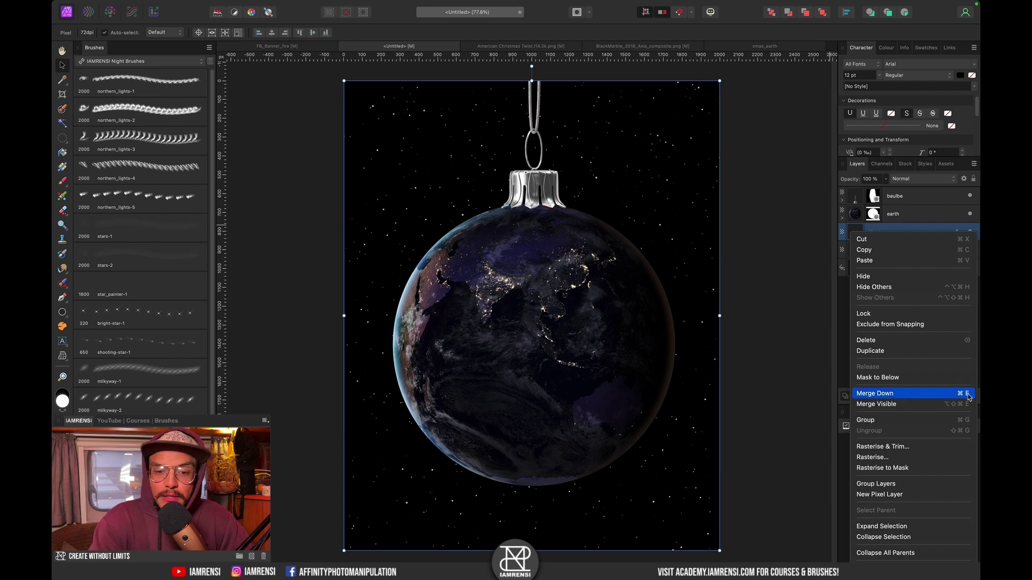
{"action": "left_click", "coordinate": [845, 330]}
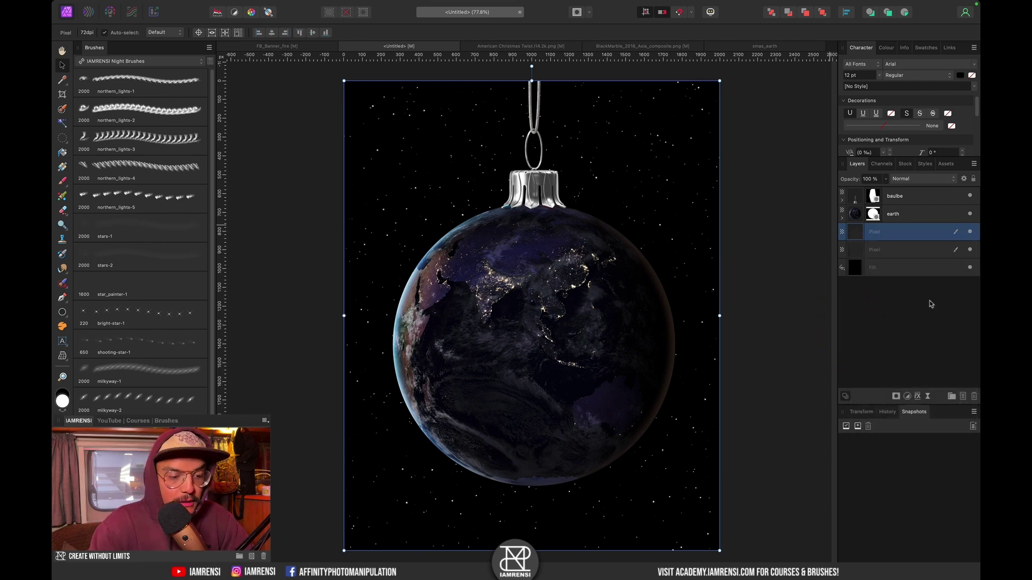
{"action": "key", "text": "super+e"}
{"action": "double_click", "coordinate": [875, 232]}
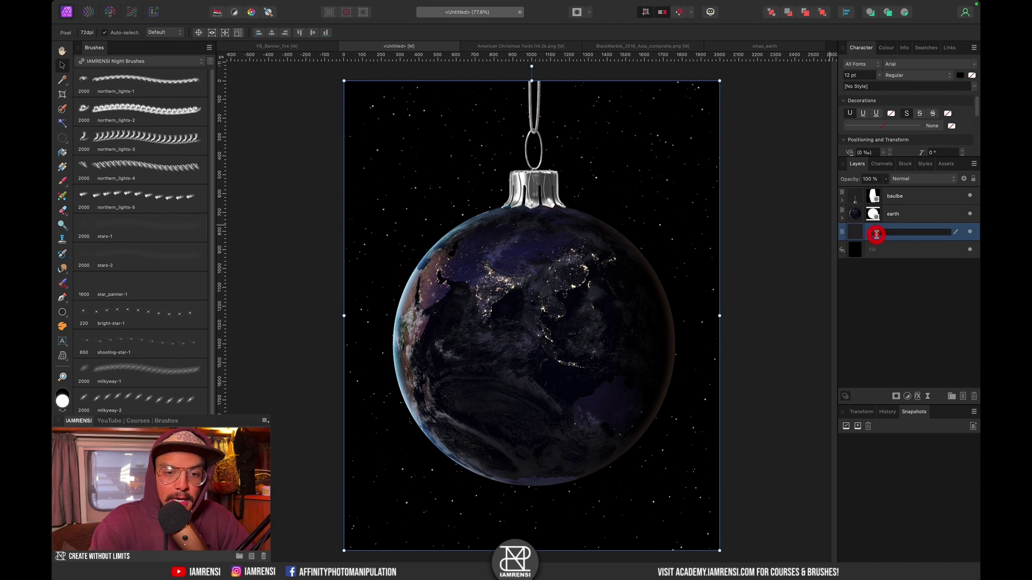
{"action": "type", "text": "star"}
{"action": "key", "text": "Return"}
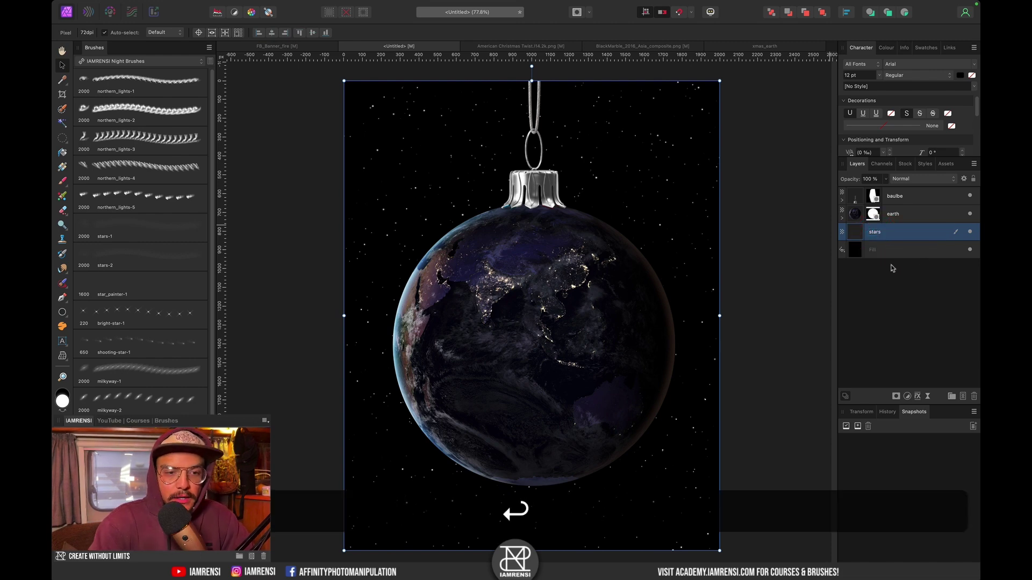
{"action": "left_click", "coordinate": [962, 237]}
{"action": "left_click", "coordinate": [886, 314]}
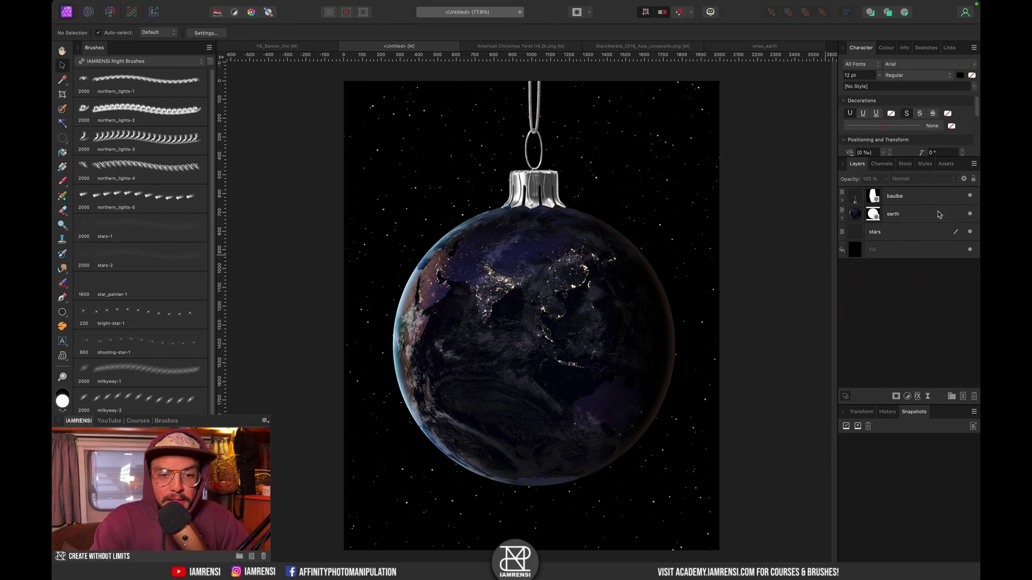
Step: Add a Shadows / Highlights adjustment above the earth layer with Shadows at 48% and Highlights at 91%
{"action": "left_click", "coordinate": [842, 219]}
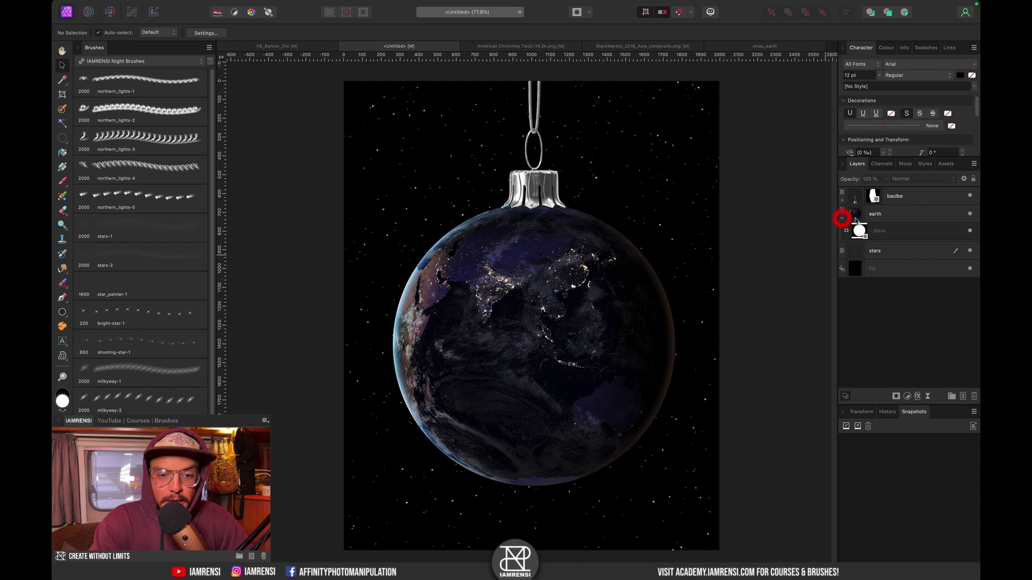
{"action": "left_click", "coordinate": [924, 214]}
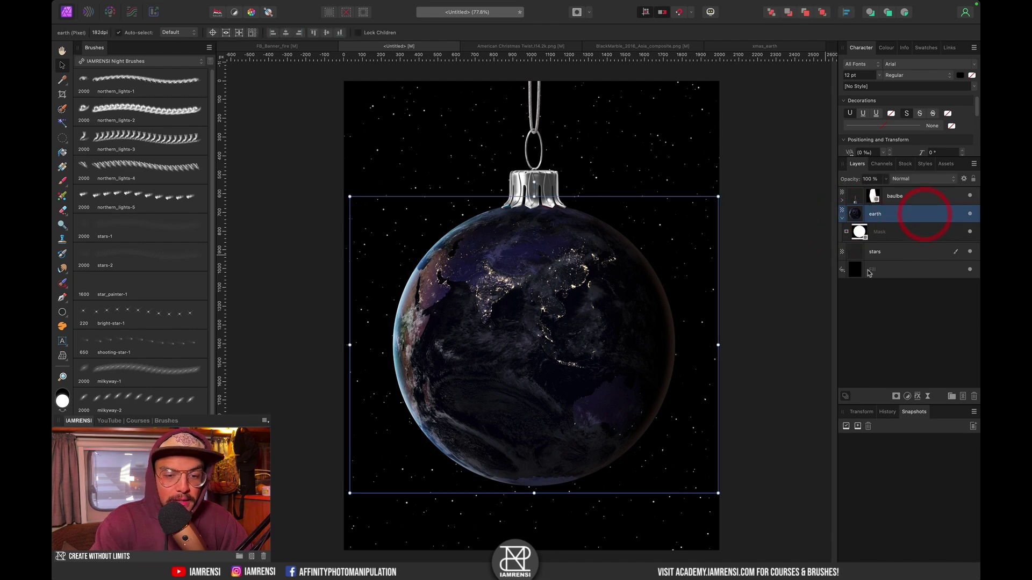
{"action": "left_click", "coordinate": [908, 397]}
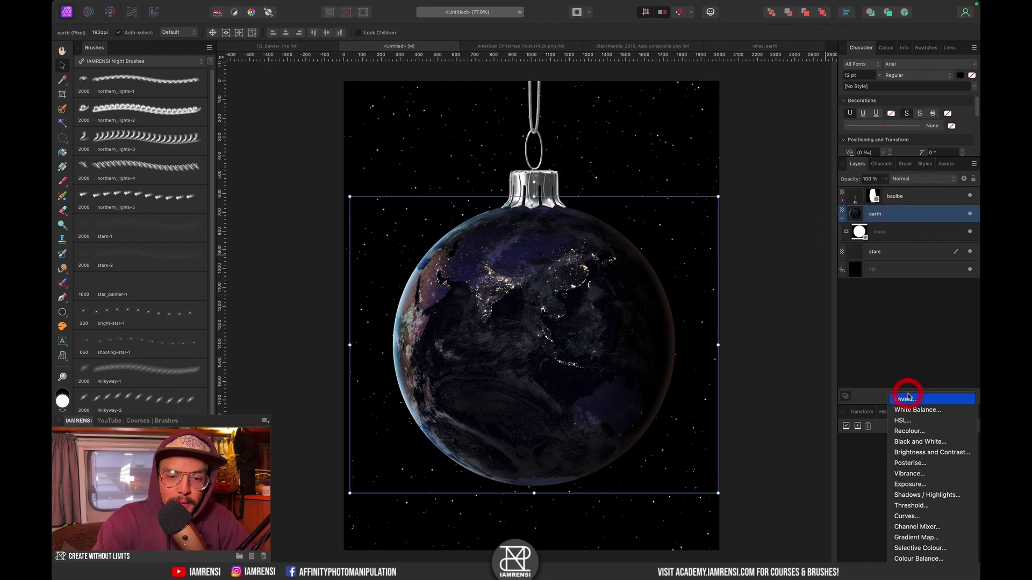
{"action": "left_click", "coordinate": [923, 494]}
{"action": "scroll", "coordinate": [540, 412], "scroll_direction": "up", "scroll_amount": 5}
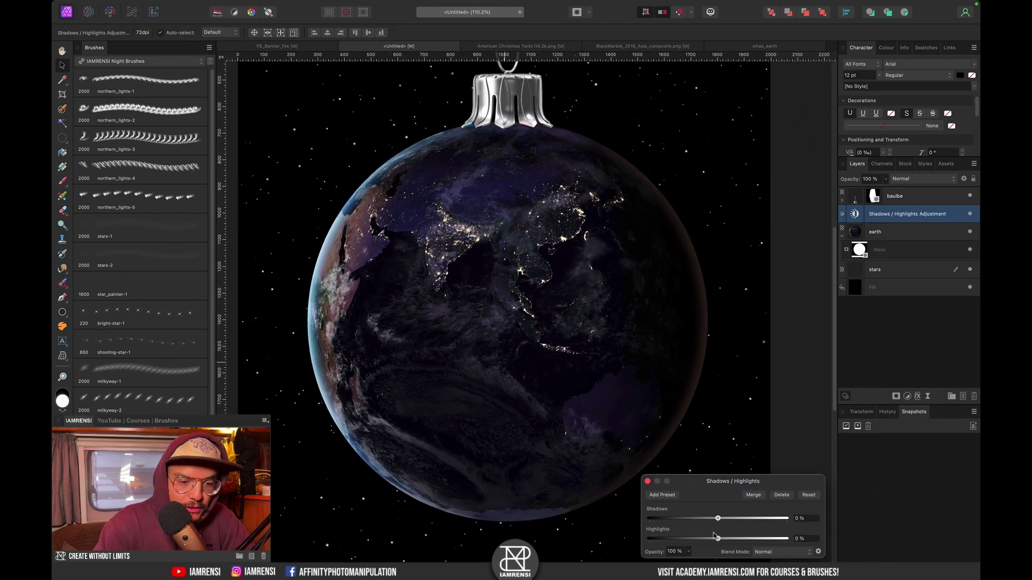
{"action": "left_click_drag", "start_coordinate": [718, 540], "coordinate": [751, 540]}
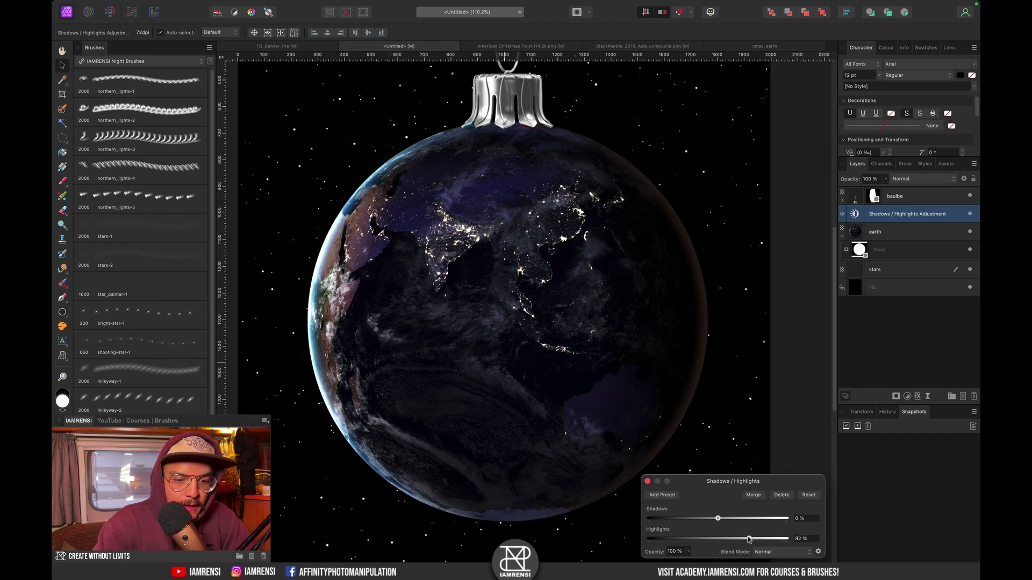
{"action": "left_click_drag", "start_coordinate": [748, 539], "coordinate": [757, 521]}
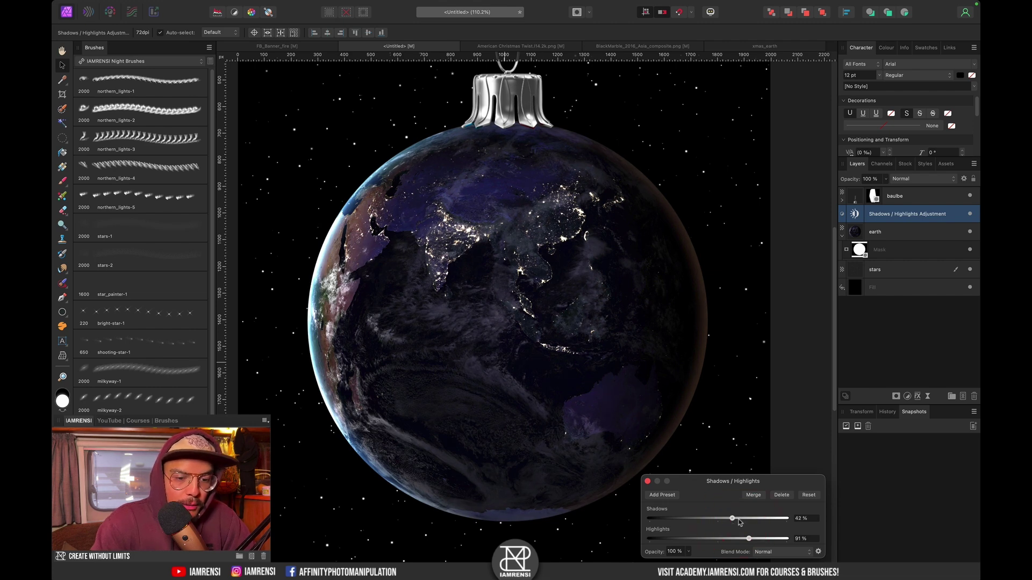
{"action": "left_click_drag", "start_coordinate": [796, 525], "coordinate": [746, 534]}
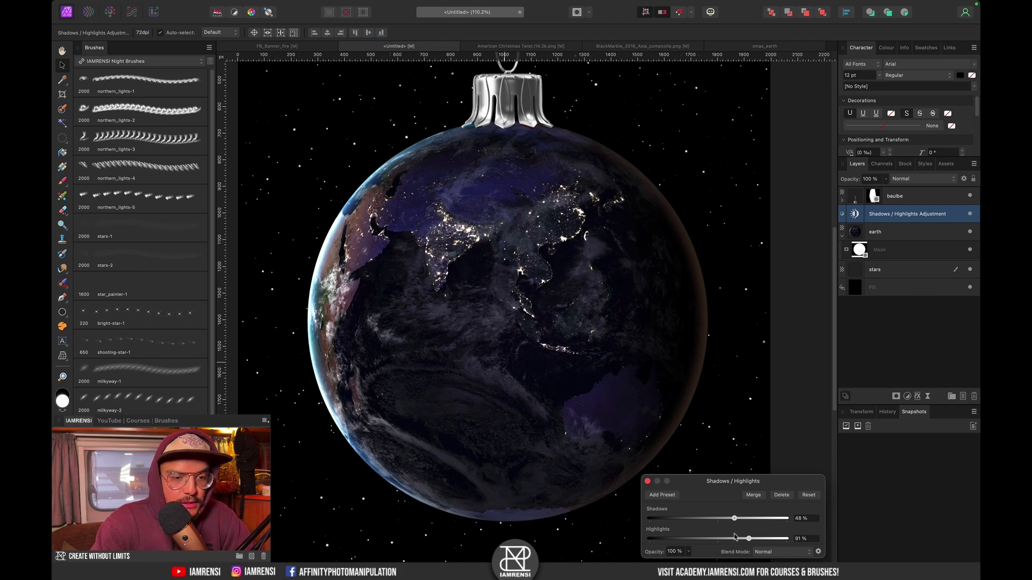
{"action": "left_click", "coordinate": [648, 481]}
Step: Compare the globe with and without the Shadows / Highlights adjustment, and nest the adjustment inside the earth layer
{"action": "left_click", "coordinate": [971, 214]}
{"action": "left_click", "coordinate": [970, 214]}
{"action": "left_click_drag", "start_coordinate": [855, 214], "coordinate": [895, 232]}
{"action": "key", "text": "super+0"}
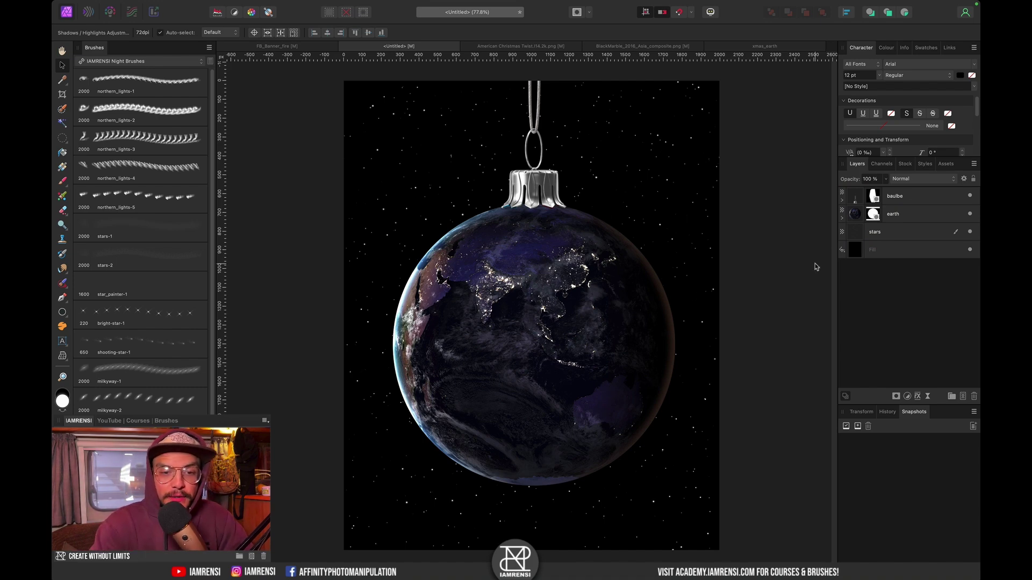
Step: Add a new pixel layer and nest it inside the earth layer, between the mask and the Shadows / Highlights adjustment
{"action": "left_click", "coordinate": [907, 217]}
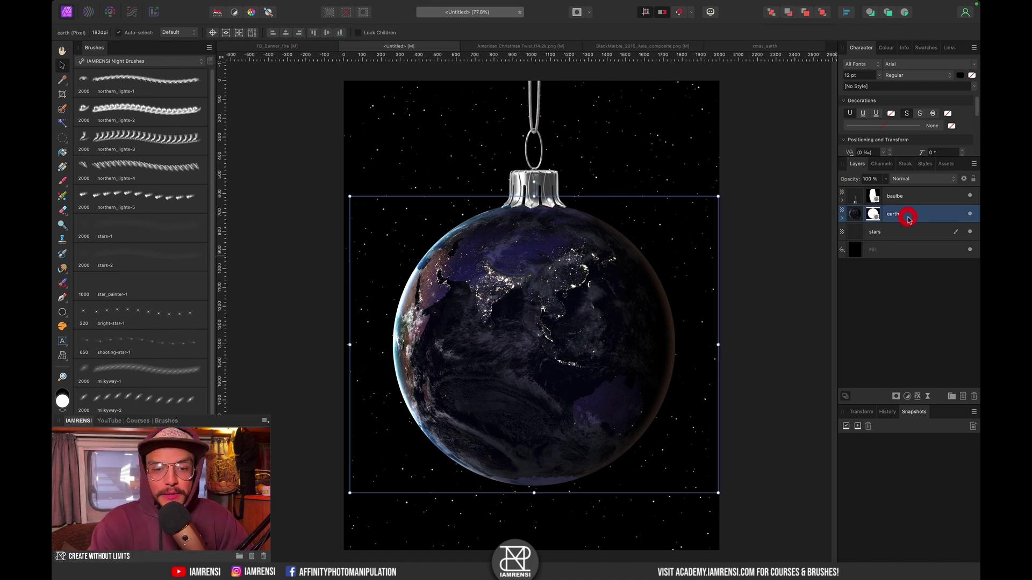
{"action": "left_click", "coordinate": [962, 396]}
{"action": "left_click", "coordinate": [842, 237]}
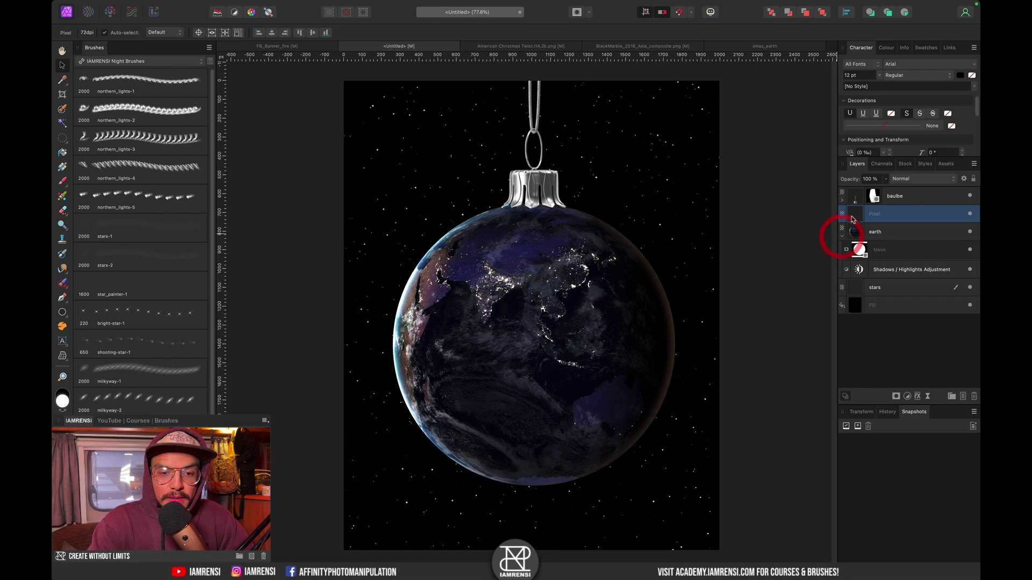
{"action": "left_click", "coordinate": [894, 232], "text": "shift"}
{"action": "left_click_drag", "start_coordinate": [895, 236], "coordinate": [893, 231]}
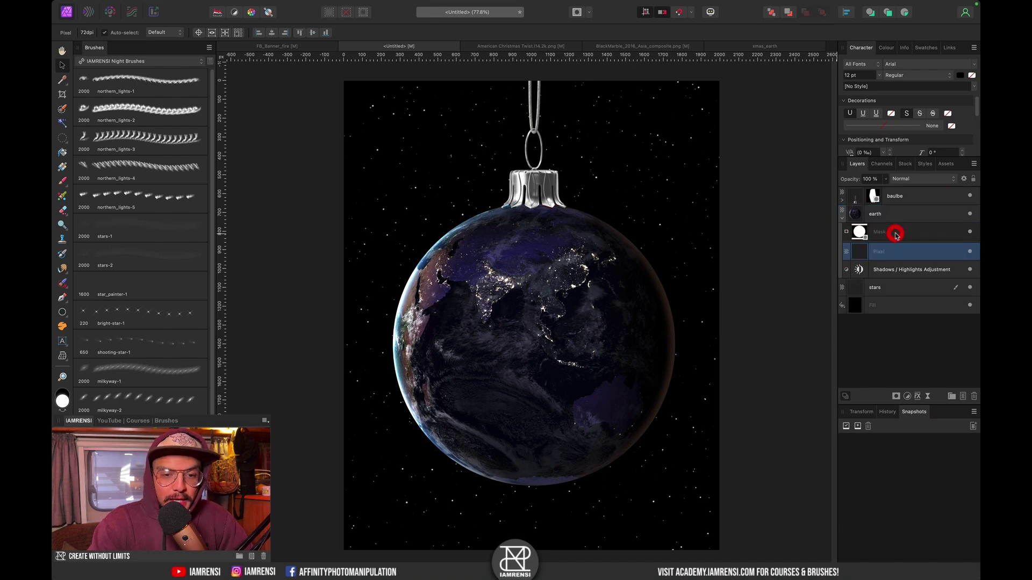
Step: Choose the Round Light Brush from the Basic brushes for painting and enlarge it to about 3150 px
{"action": "key", "text": "b"}
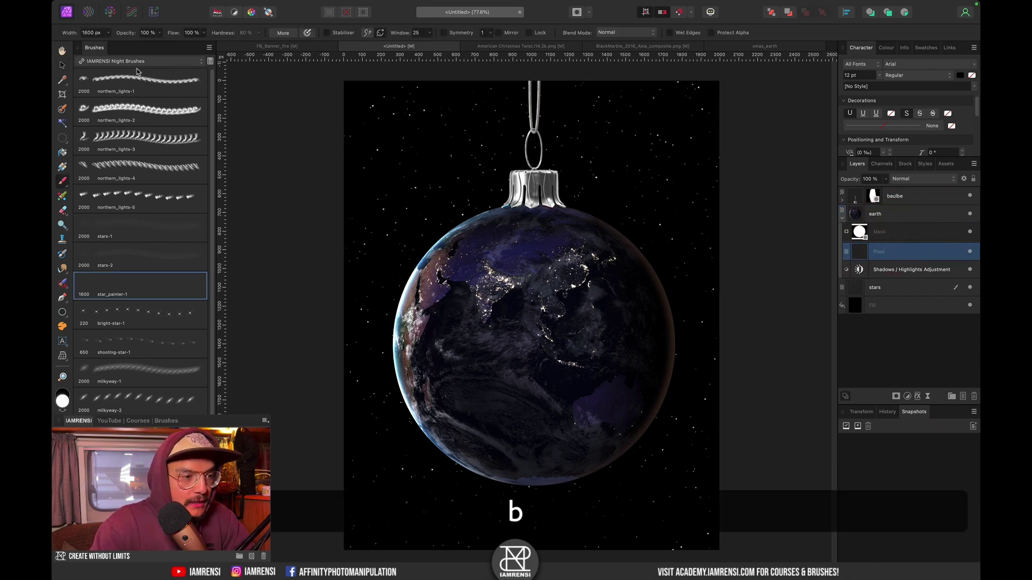
{"action": "left_click", "coordinate": [143, 61]}
{"action": "scroll", "coordinate": [134, 26], "scroll_direction": "up", "scroll_amount": 3}
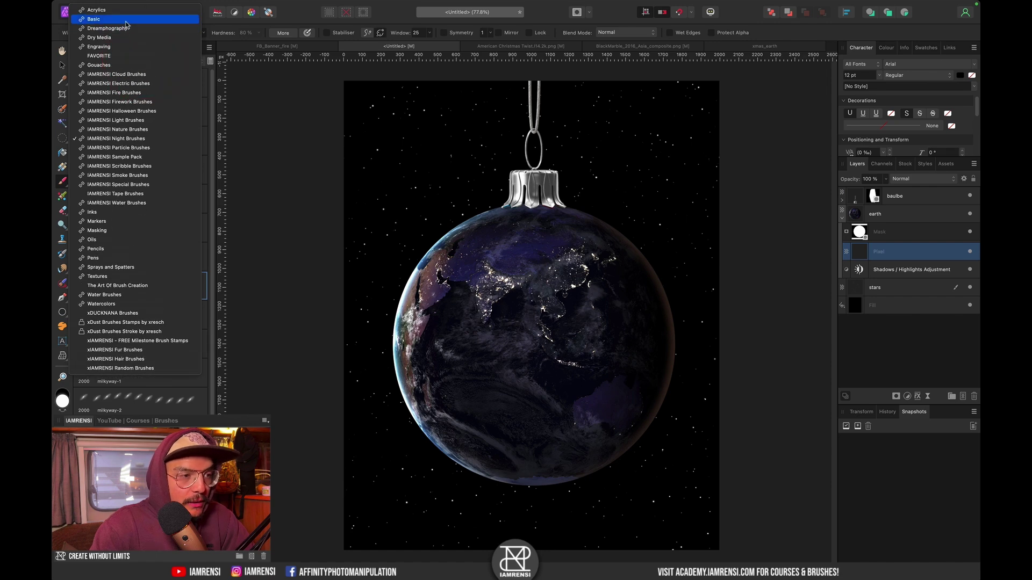
{"action": "left_click", "coordinate": [134, 22]}
{"action": "left_click", "coordinate": [129, 81]}
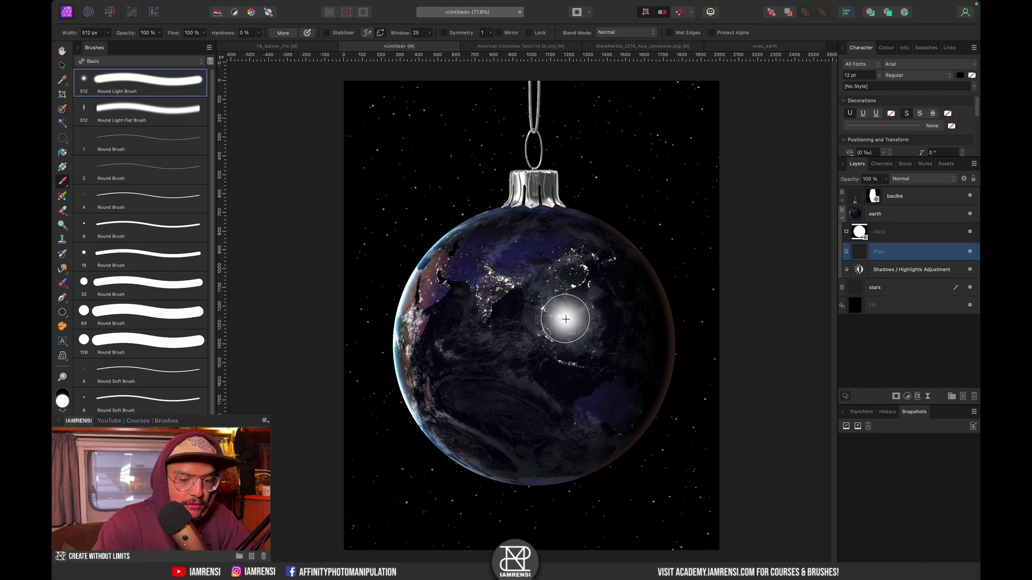
{"action": "key", "text": "bracketright"}
{"action": "key", "text": "bracketright"}
{"action": "key", "text": "bracketright"}
{"action": "key", "text": "bracketright"}
{"action": "key", "text": "bracketright"}
{"action": "key", "text": "bracketright"}
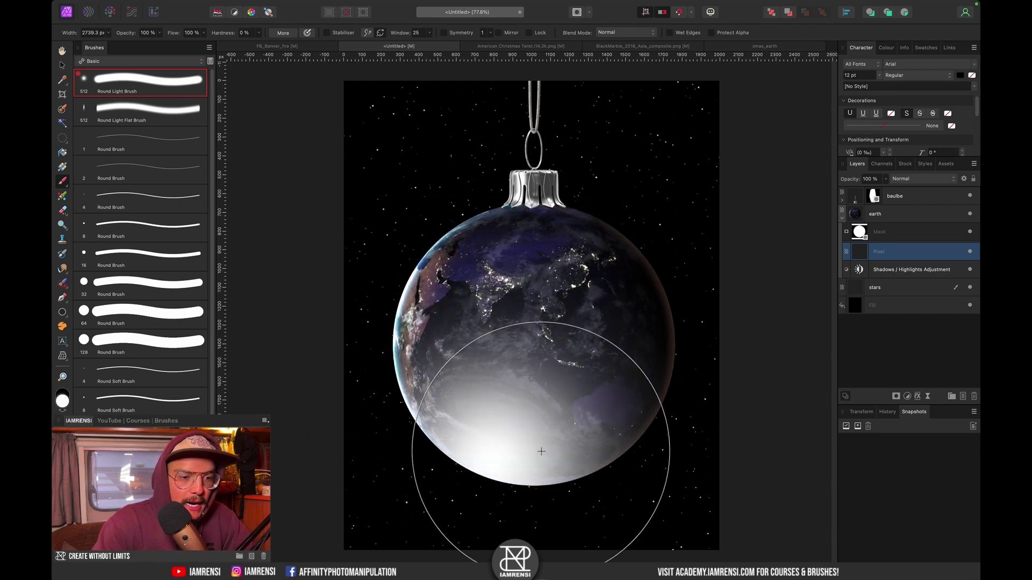
{"action": "key", "text": "bracketright"}
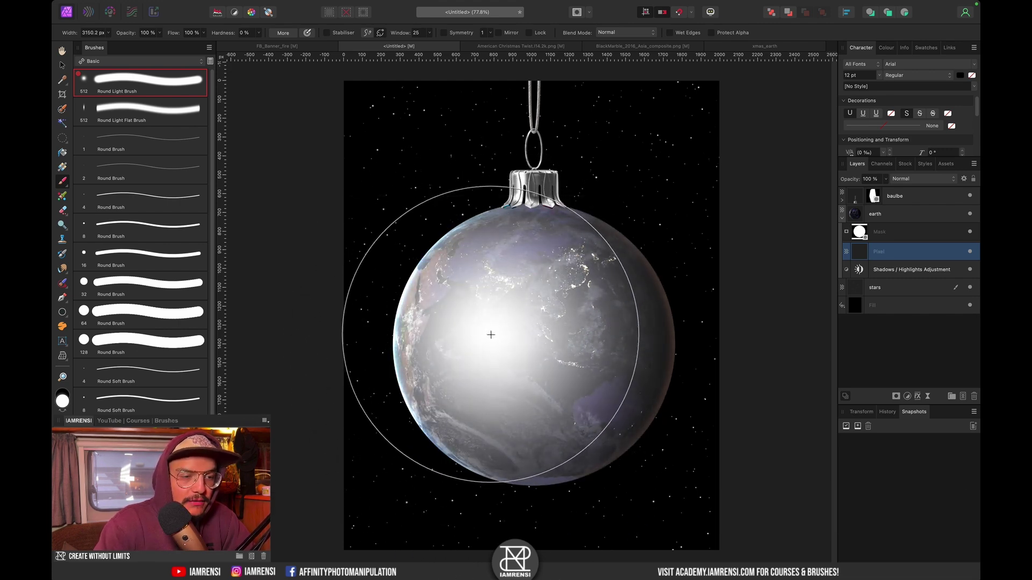
{"action": "key", "text": "shift"}
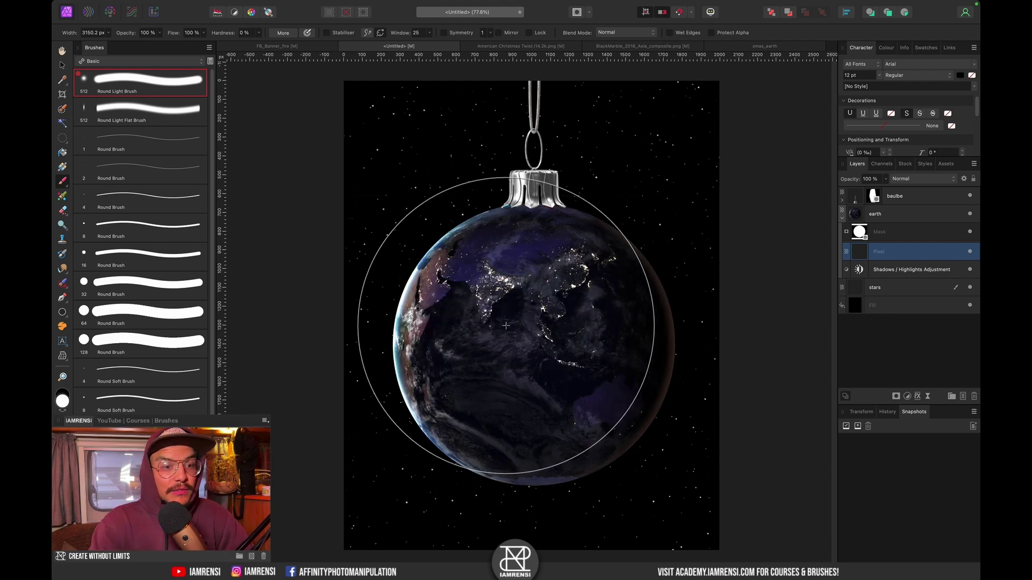
Step: Raise the Round Light Brush hardness to 50% for painting on the pixel layer inside the earth layer
{"action": "key", "text": "shift+bracketright"}
{"action": "key", "text": "shift+bracketright"}
{"action": "key", "text": "shift+bracketright"}
{"action": "key", "text": "shift+bracketright"}
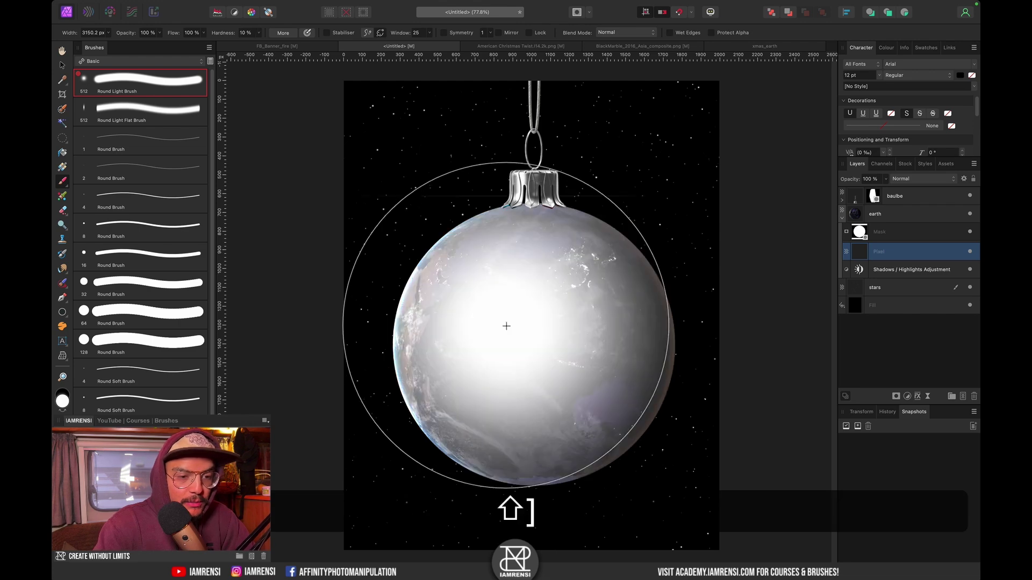
{"action": "key", "text": "shift+bracketright"}
Step: Reduce the brush to about 1890 px and paint a soft white spot over the middle of the globe
{"action": "key", "text": "bracketleft"}
{"action": "key", "text": "bracketleft"}
{"action": "key", "text": "bracketleft"}
{"action": "key", "text": "bracketleft"}
{"action": "key", "text": "bracketleft"}
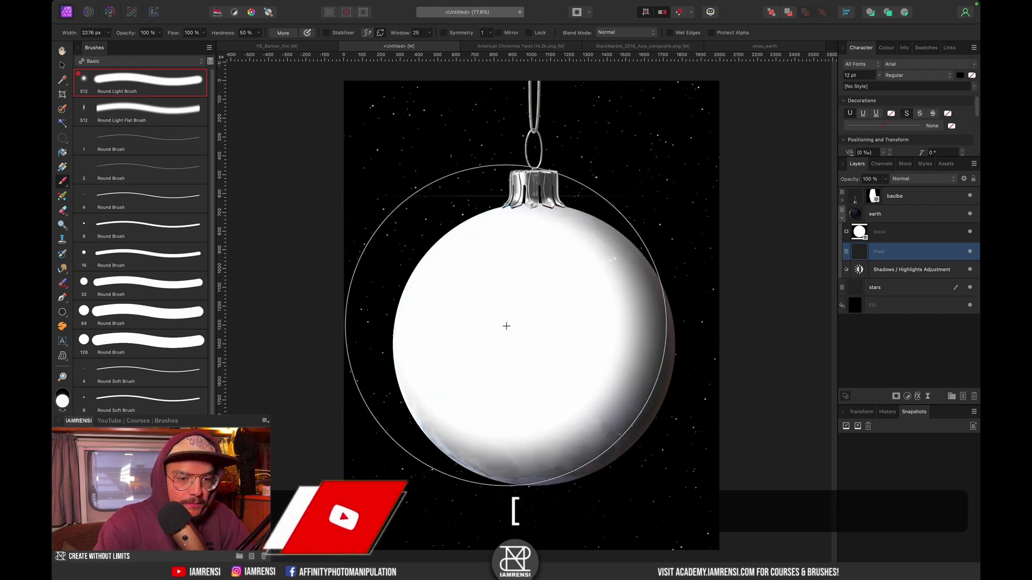
{"action": "key", "text": "bracketright"}
{"action": "key", "text": "bracketright"}
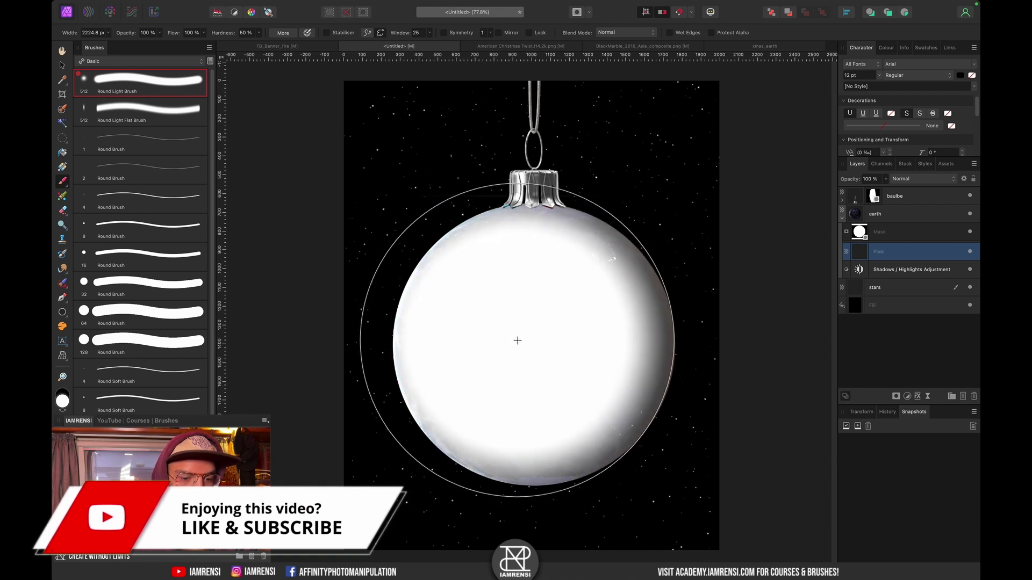
{"action": "key", "text": "bracketleft"}
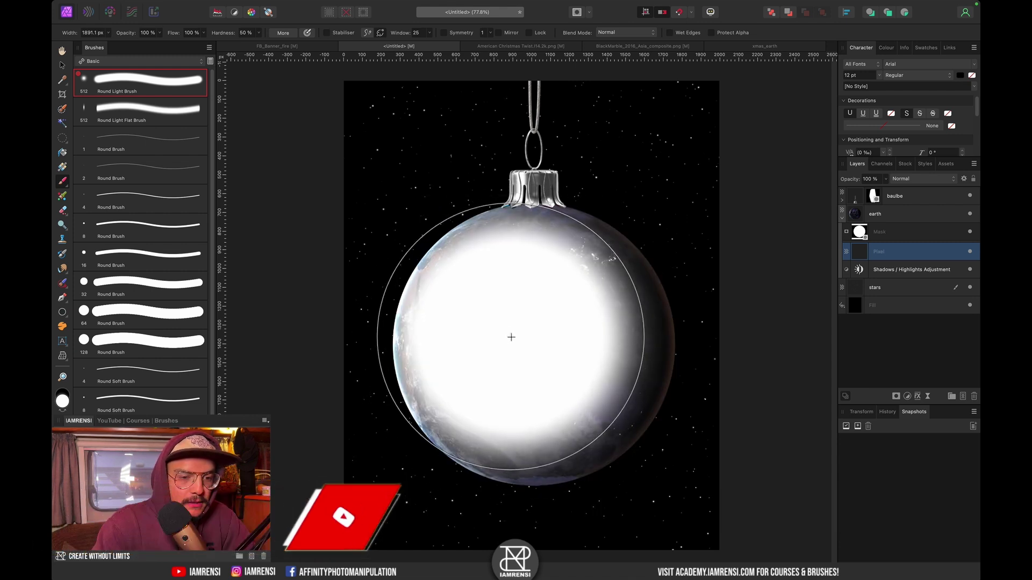
Step: Set the painted pixel layer's blend mode to Overlay and compare the globe with and without it
{"action": "key", "text": "v"}
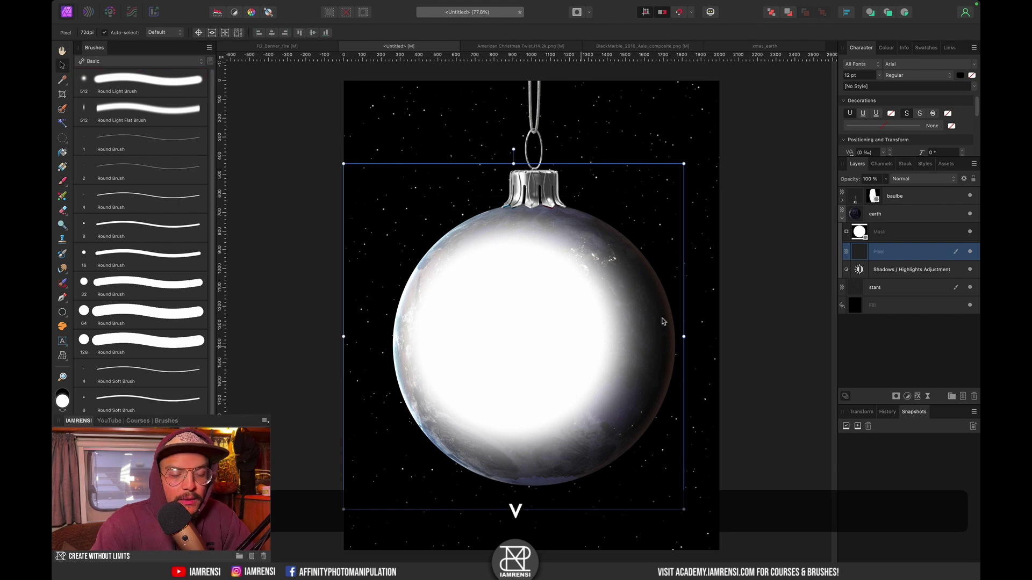
{"action": "left_click", "coordinate": [905, 179]}
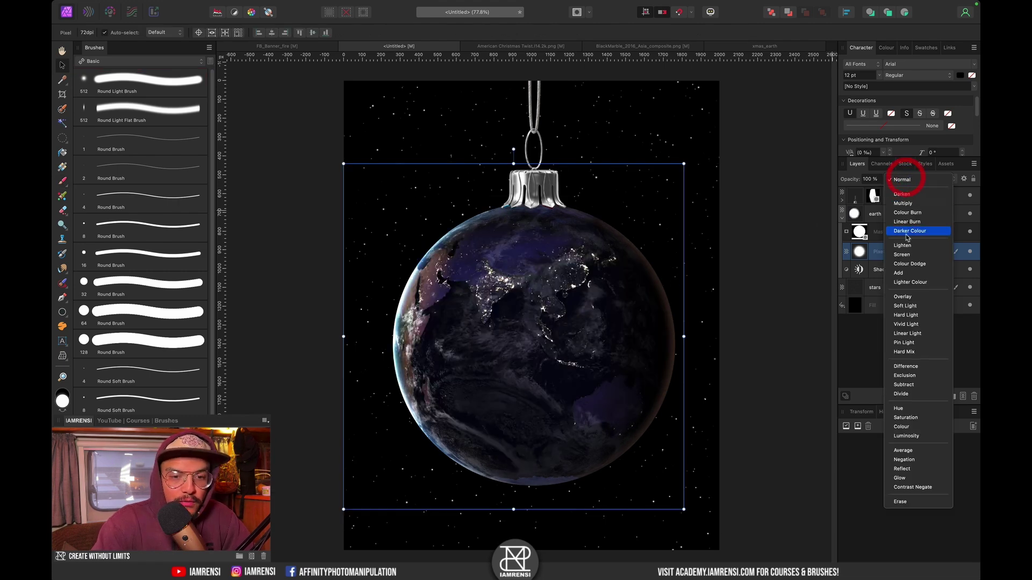
{"action": "left_click", "coordinate": [907, 297]}
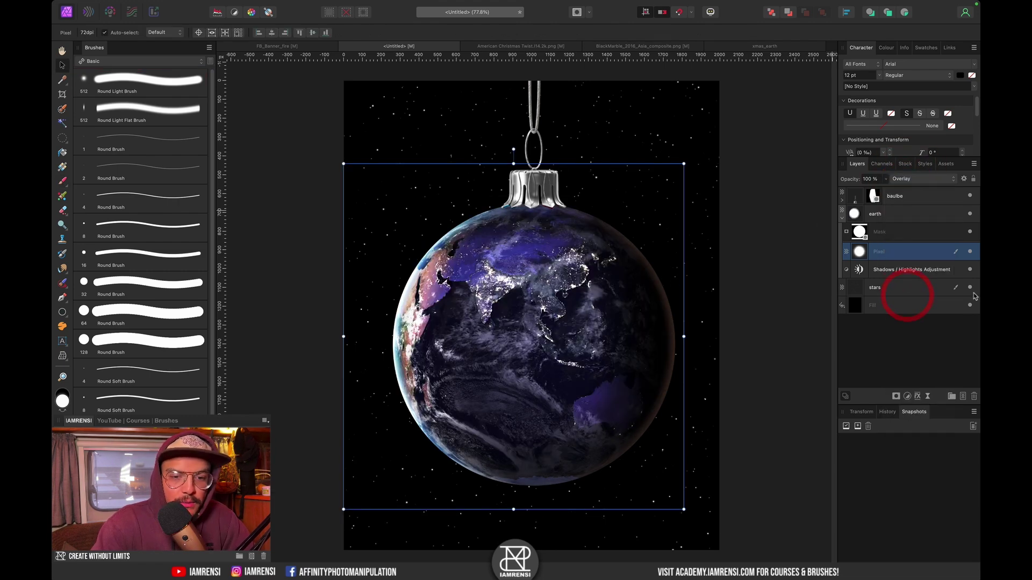
{"action": "left_click", "coordinate": [969, 251]}
{"action": "left_click", "coordinate": [971, 252]}
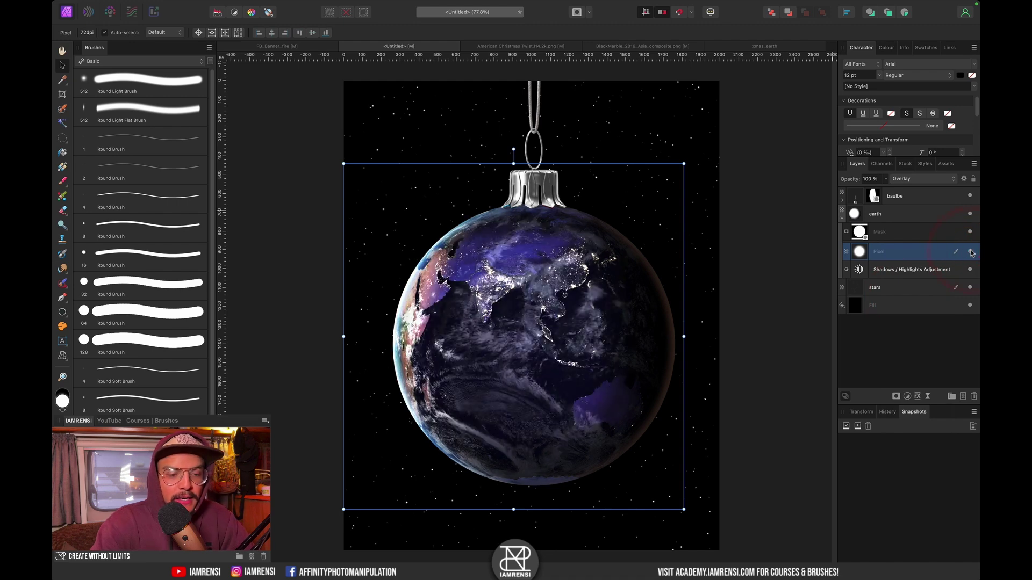
Step: Shift and slightly enlarge the Overlay glow so it is centred on the globe, compare it on and off, and deselect it
{"action": "mouse_move", "coordinate": [480, 384]}
{"action": "left_mouse_down"}
{"action": "mouse_move", "coordinate": [532, 405]}
{"action": "mouse_move", "coordinate": [507, 379]}
{"action": "mouse_move", "coordinate": [483, 387]}
{"action": "left_mouse_up"}
{"action": "mouse_move", "coordinate": [425, 316]}
{"action": "left_mouse_down"}
{"action": "mouse_move", "coordinate": [427, 337]}
{"action": "mouse_move", "coordinate": [421, 321]}
{"action": "left_mouse_up"}
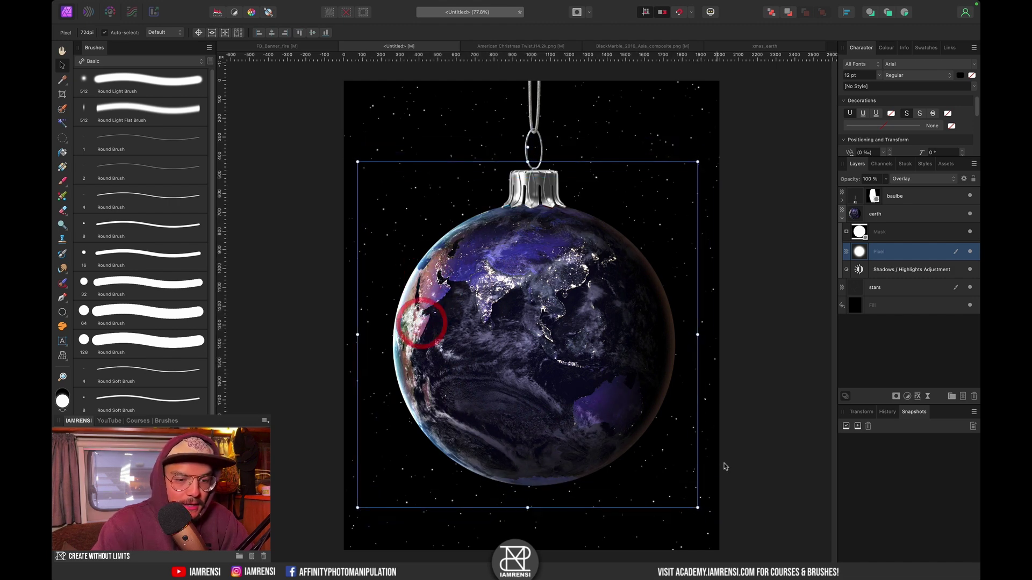
{"action": "mouse_move", "coordinate": [709, 514]}
{"action": "left_mouse_down"}
{"action": "mouse_move", "coordinate": [717, 502]}
{"action": "mouse_move", "coordinate": [707, 514]}
{"action": "left_mouse_up"}
{"action": "left_click_drag", "start_coordinate": [614, 444], "coordinate": [592, 431]}
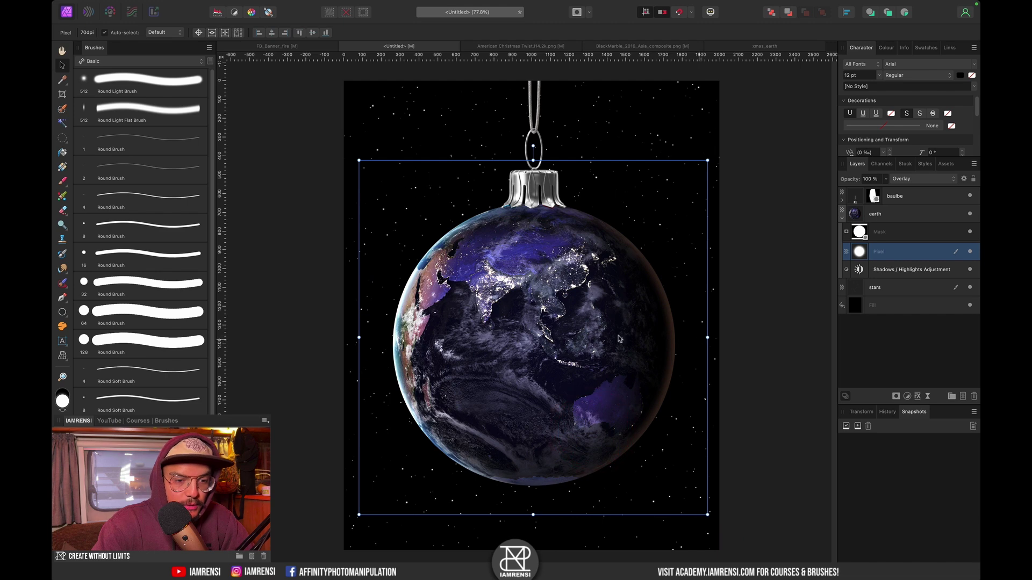
{"action": "left_click", "coordinate": [970, 252]}
{"action": "left_click", "coordinate": [970, 251]}
{"action": "key", "text": "super+d"}
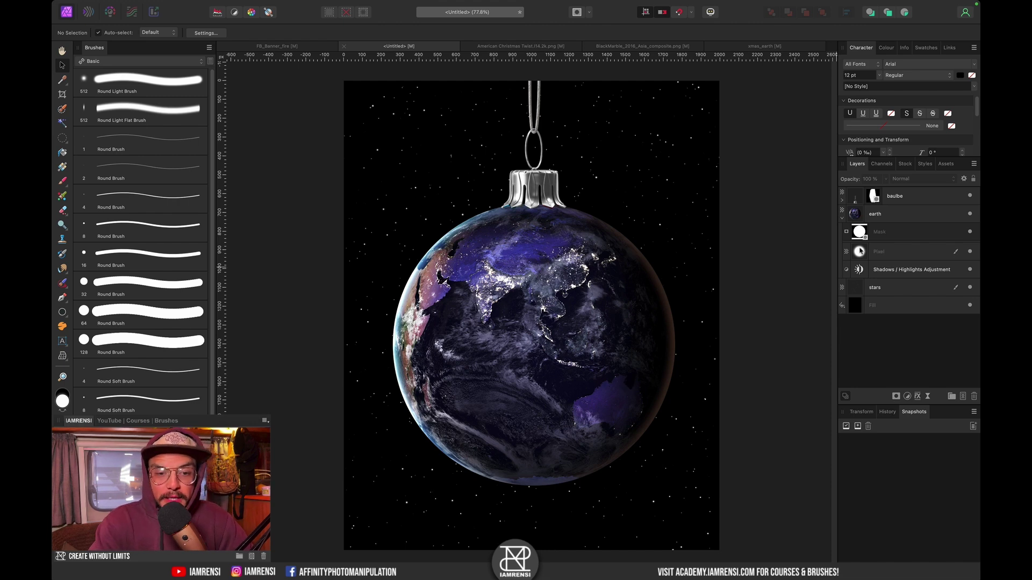
Step: Add an HSL adjustment above the Shadows / Highlights adjustment with a master Hue Shift of 26.1° and Saturation Shift of 9%
{"action": "left_click", "coordinate": [891, 267]}
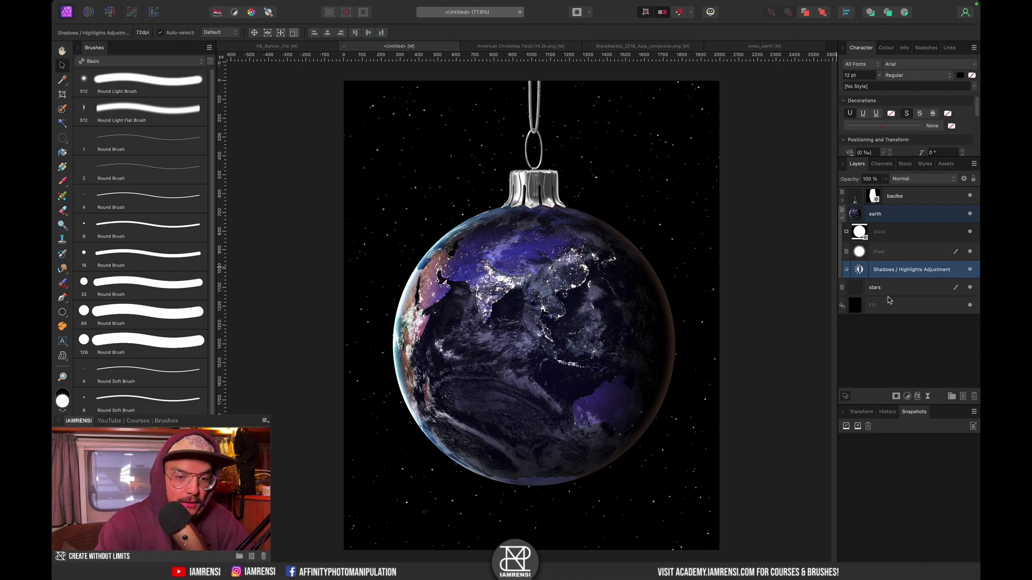
{"action": "key", "text": "super+u"}
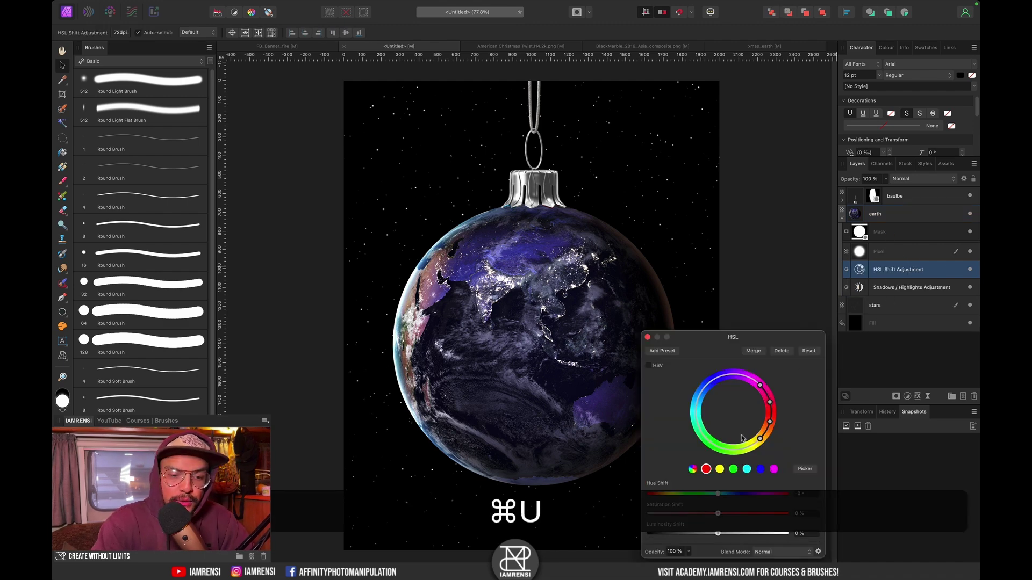
{"action": "scroll", "coordinate": [561, 401], "scroll_direction": "right", "scroll_amount": 2}
{"action": "left_click", "coordinate": [692, 469]}
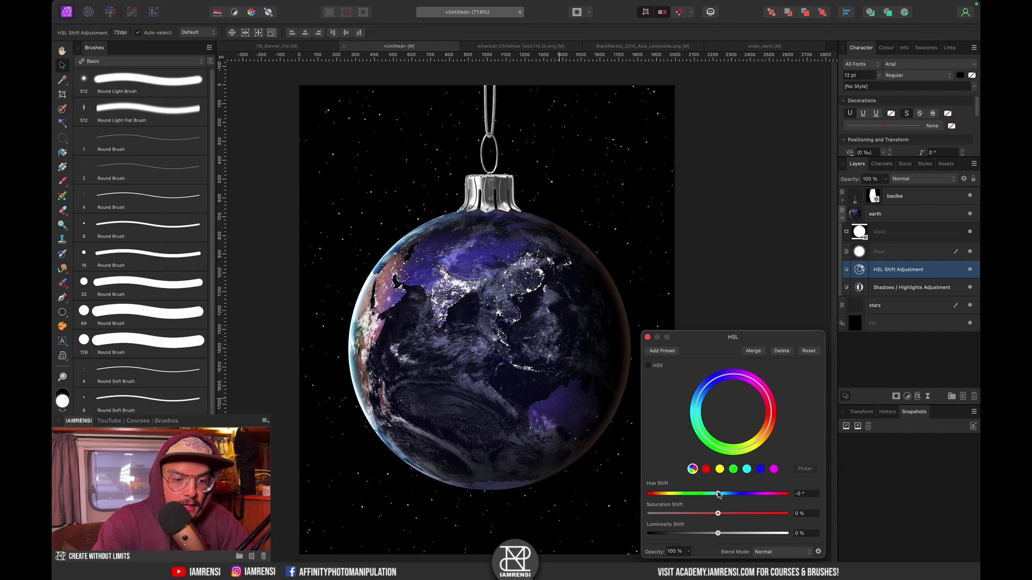
{"action": "left_click_drag", "start_coordinate": [720, 493], "coordinate": [732, 494]}
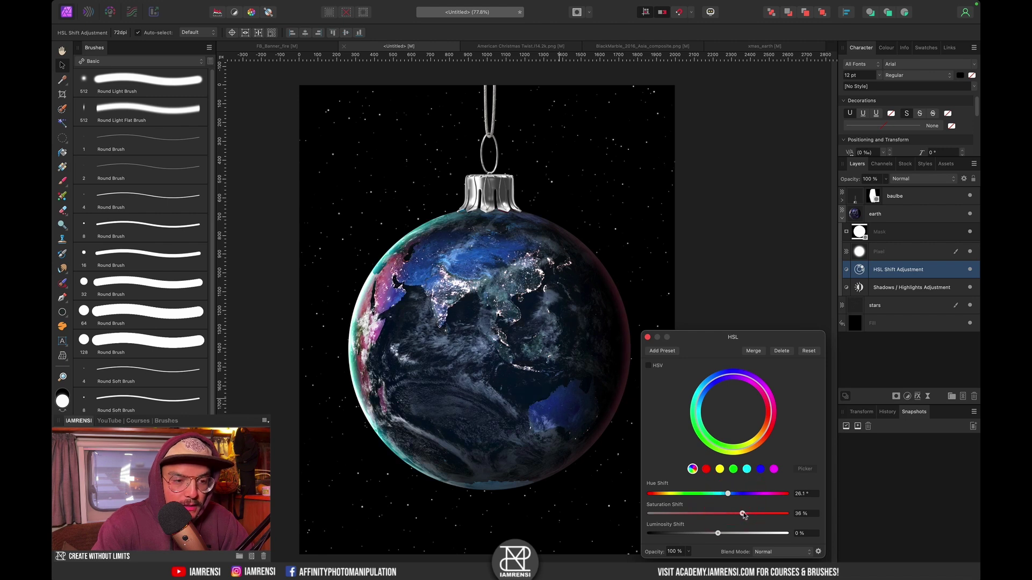
{"action": "left_click_drag", "start_coordinate": [727, 521], "coordinate": [724, 516]}
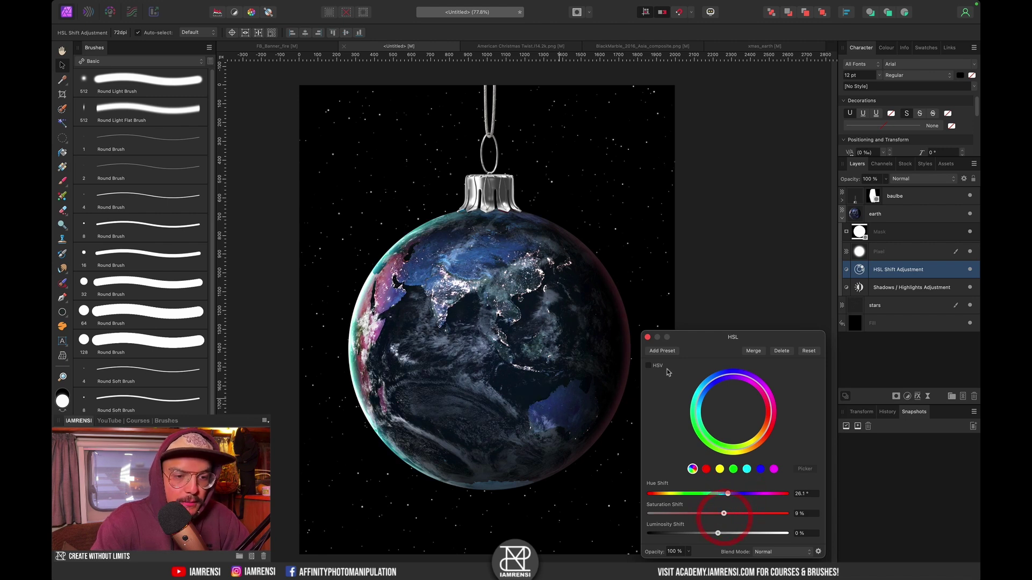
{"action": "left_click", "coordinate": [648, 338]}
{"action": "scroll", "coordinate": [537, 269], "scroll_direction": "down", "scroll_amount": 1}
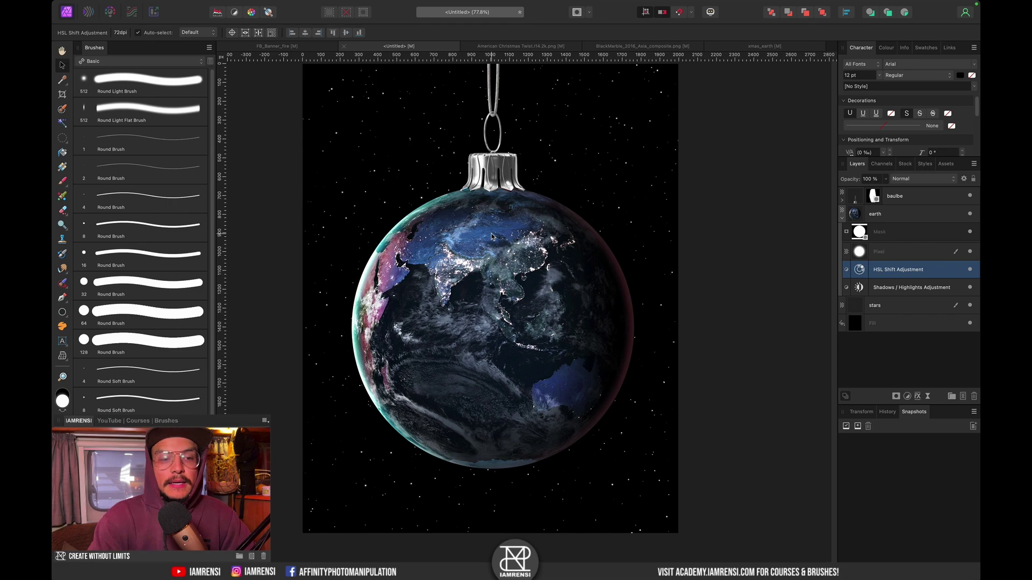
Step: Inspect the gaps between the metal cap and the globe, and add a live Liquify filter to the earth layer
{"action": "scroll", "coordinate": [511, 166], "scroll_direction": "up", "scroll_amount": 4}
{"action": "scroll", "coordinate": [510, 166], "scroll_direction": "up", "scroll_amount": 8}
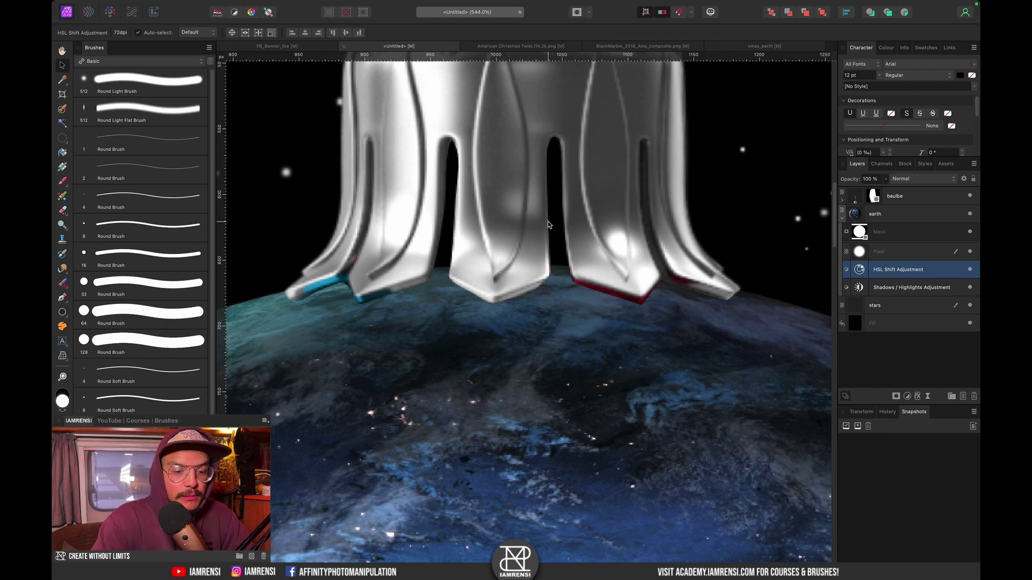
{"action": "key", "text": "super+minus"}
{"action": "key", "text": "super+minus"}
{"action": "left_click", "coordinate": [898, 216]}
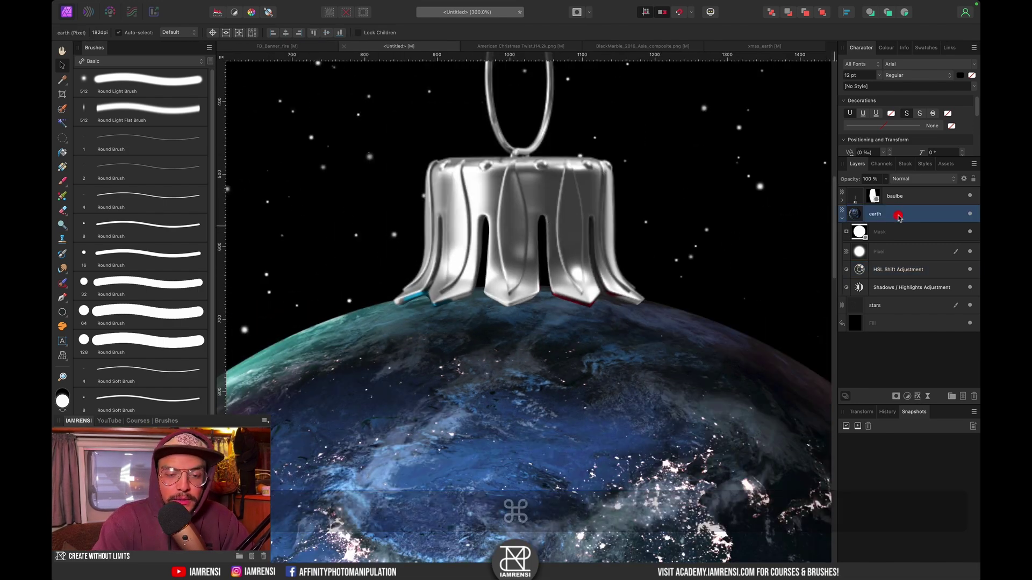
{"action": "left_click", "coordinate": [929, 396]}
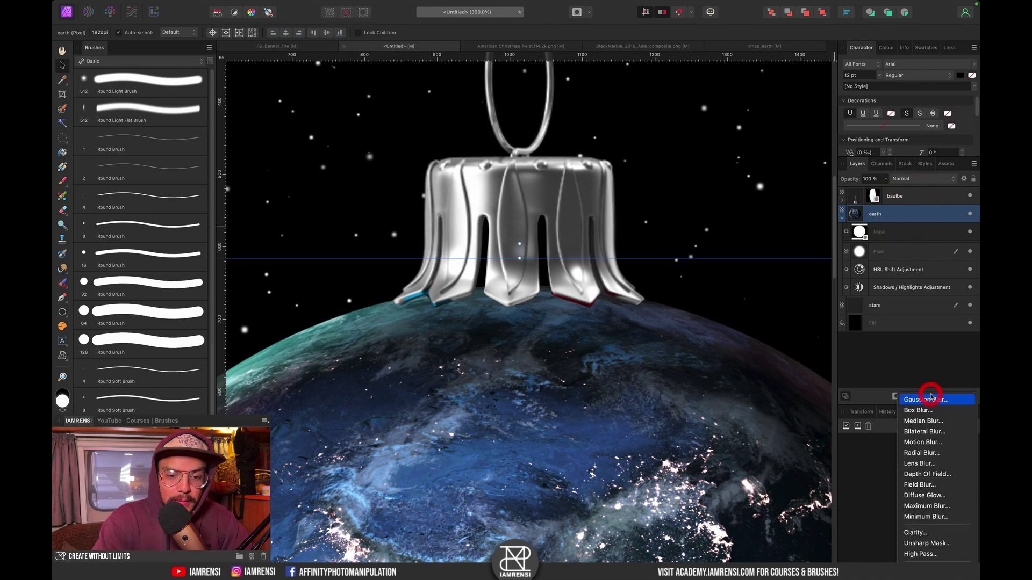
{"action": "scroll", "coordinate": [925, 527], "scroll_direction": "down", "scroll_amount": 3}
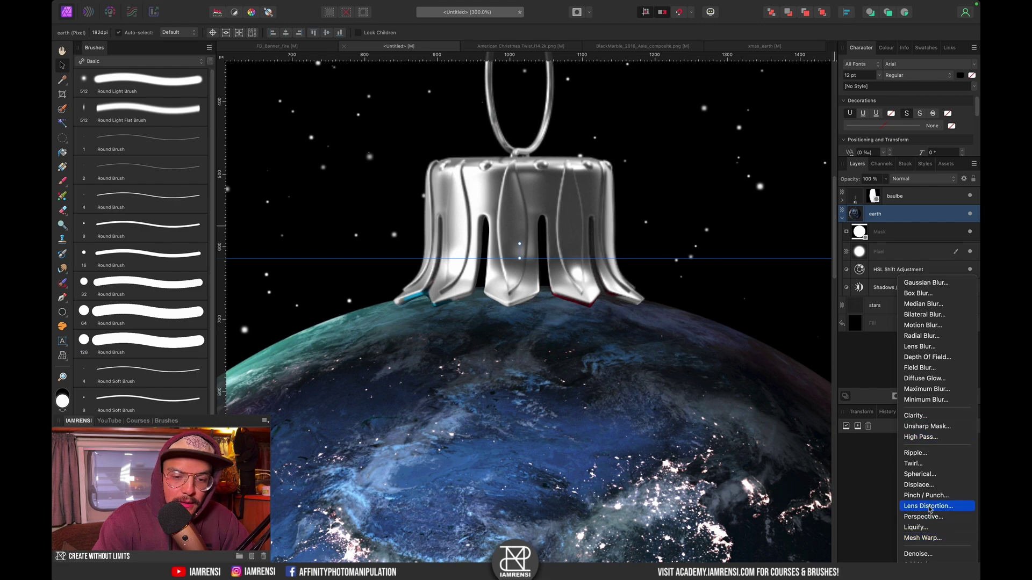
{"action": "left_click", "coordinate": [925, 525]}
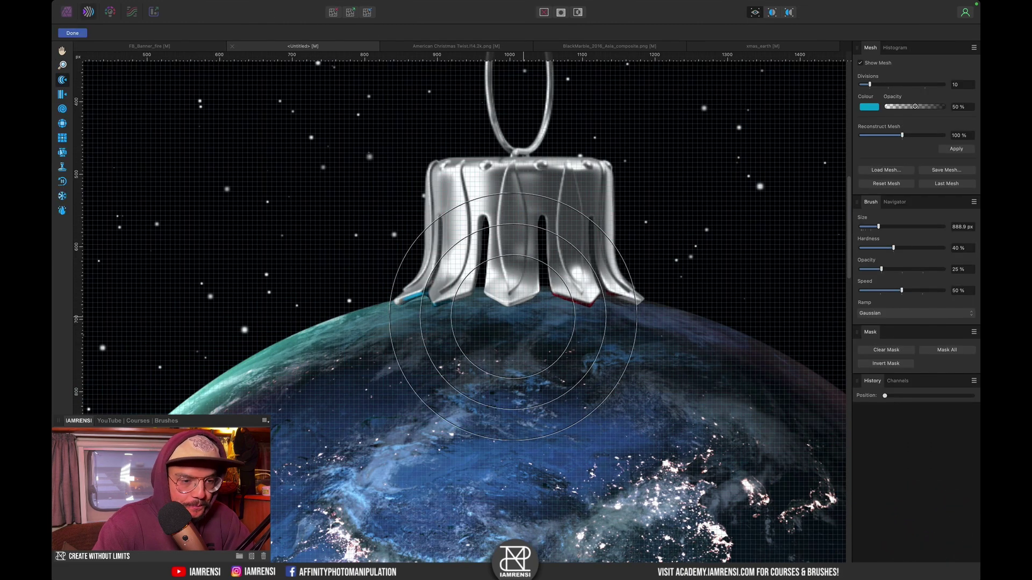
Step: Reduce the Liquify brush to about 226 px and push the globe's upper edge up beneath the cap
{"action": "key", "text": "bracketleft"}
{"action": "key", "text": "bracketleft"}
{"action": "key", "text": "bracketleft"}
{"action": "key", "text": "bracketleft"}
{"action": "key", "text": "bracketleft"}
{"action": "key", "text": "bracketleft"}
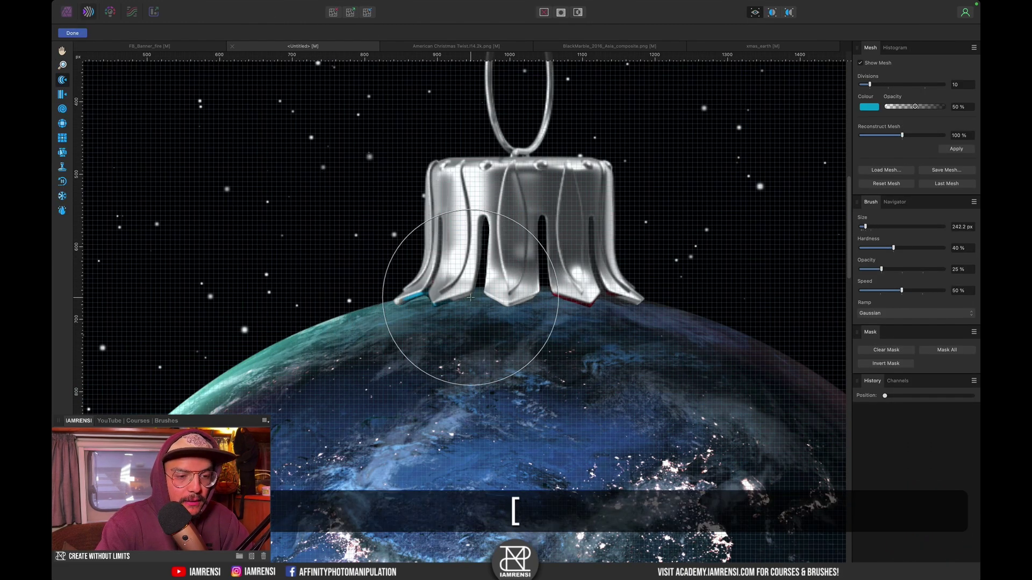
{"action": "key", "text": "bracketright"}
{"action": "key", "text": "bracketright"}
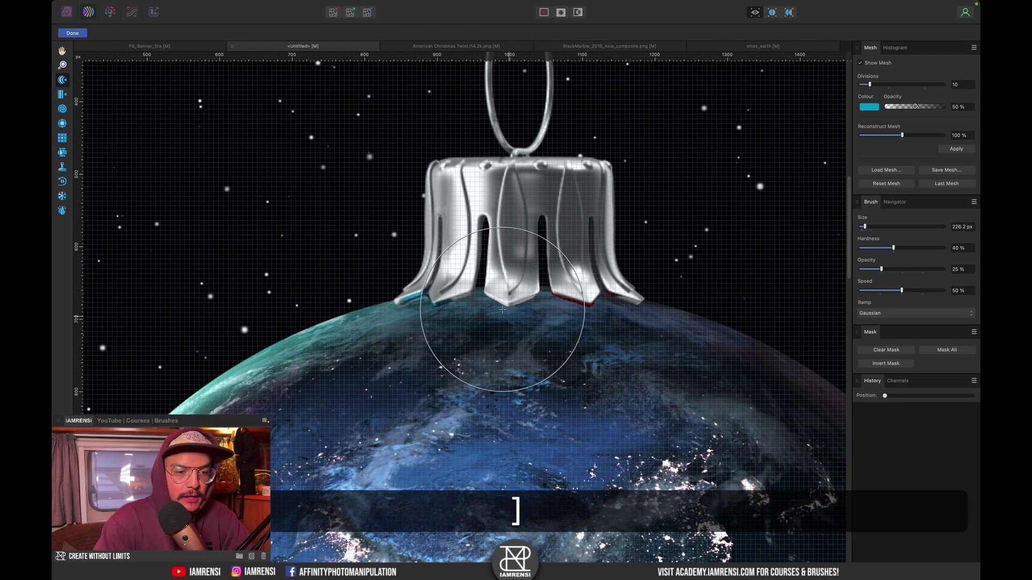
{"action": "mouse_move", "coordinate": [491, 307]}
{"action": "left_mouse_down"}
{"action": "mouse_move", "coordinate": [530, 230]}
{"action": "mouse_move", "coordinate": [559, 329]}
{"action": "left_mouse_up"}
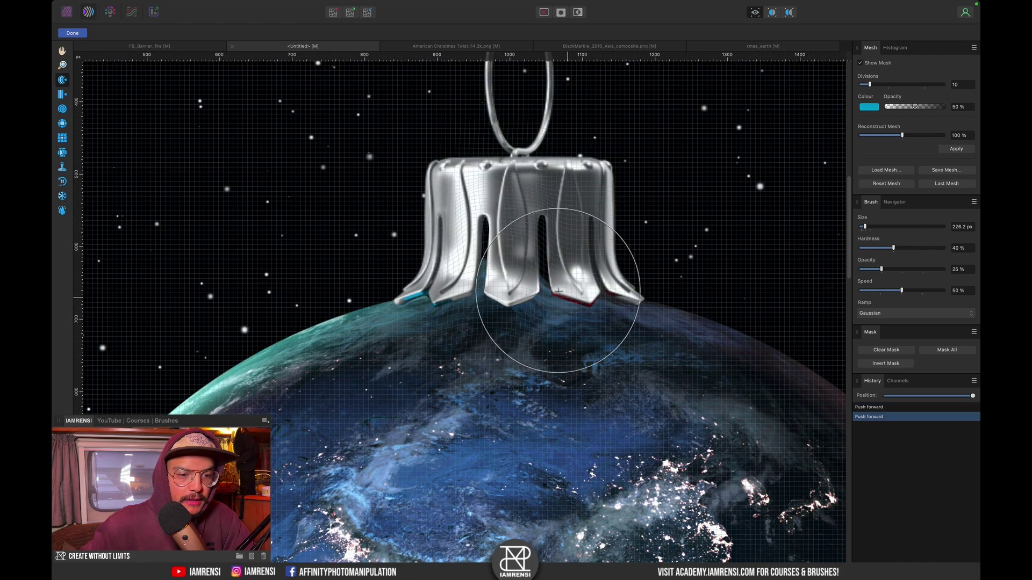
Step: Push the earth further up into the cap's slots with a brush of about 133 px and apply the Liquify
{"action": "key", "text": "bracketleft"}
{"action": "mouse_move", "coordinate": [559, 217]}
{"action": "left_mouse_down"}
{"action": "mouse_move", "coordinate": [570, 291]}
{"action": "mouse_move", "coordinate": [504, 237]}
{"action": "mouse_move", "coordinate": [588, 242]}
{"action": "mouse_move", "coordinate": [468, 180]}
{"action": "mouse_move", "coordinate": [499, 320]}
{"action": "mouse_move", "coordinate": [577, 306]}
{"action": "mouse_move", "coordinate": [535, 279]}
{"action": "mouse_move", "coordinate": [478, 276]}
{"action": "mouse_move", "coordinate": [488, 229]}
{"action": "mouse_move", "coordinate": [552, 215]}
{"action": "left_mouse_up"}
{"action": "key", "text": "bracketleft"}
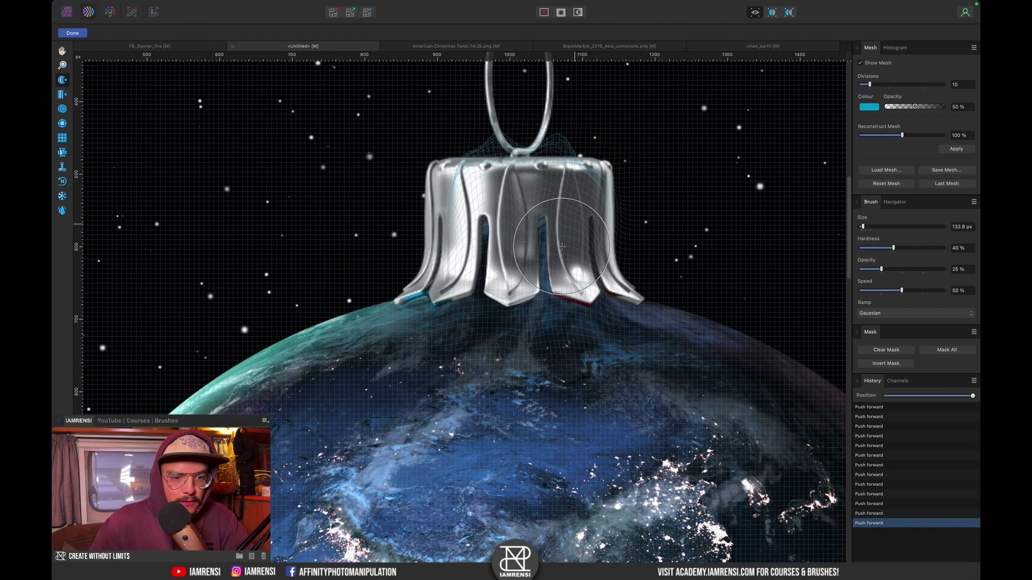
{"action": "left_click", "coordinate": [74, 33]}
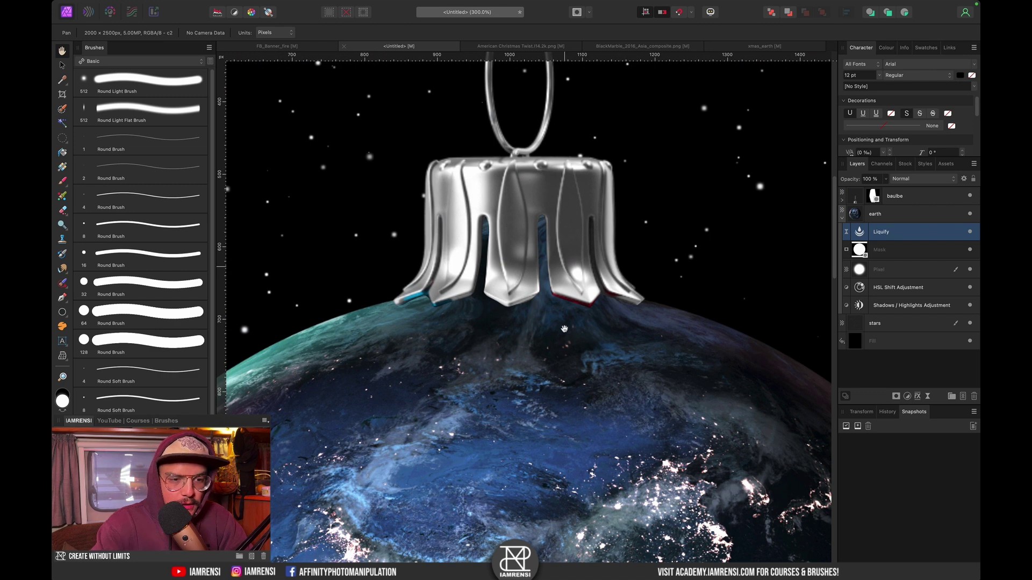
Step: Compare the cap's slots with and without the Liquify filter
{"action": "left_click", "coordinate": [970, 232]}
{"action": "left_click", "coordinate": [971, 232]}
{"action": "left_click", "coordinate": [970, 232]}
{"action": "left_click", "coordinate": [970, 232]}
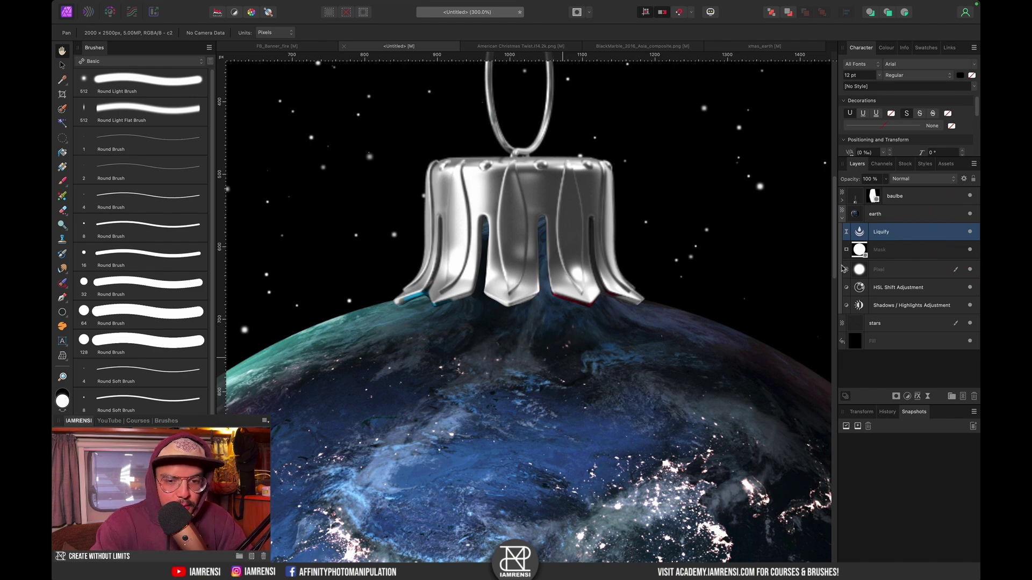
Step: Collapse the earth layer, check the finished xmas_earth document for reference, and return to the untitled composite at full view
{"action": "key", "text": "super+0"}
{"action": "key", "text": "v"}
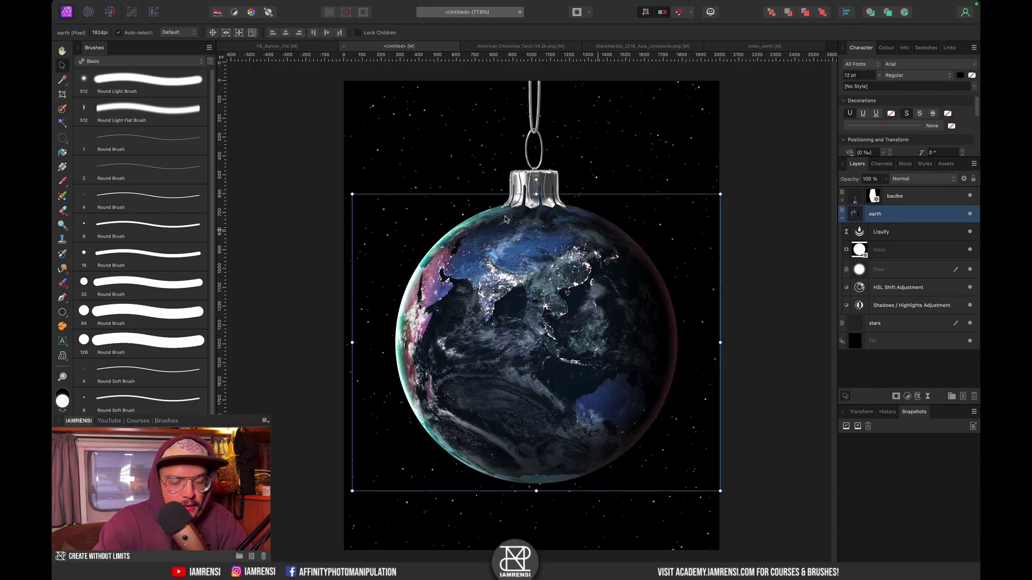
{"action": "scroll", "coordinate": [504, 219], "scroll_direction": "up", "scroll_amount": 3}
{"action": "left_click", "coordinate": [842, 219]}
{"action": "left_click", "coordinate": [762, 46]}
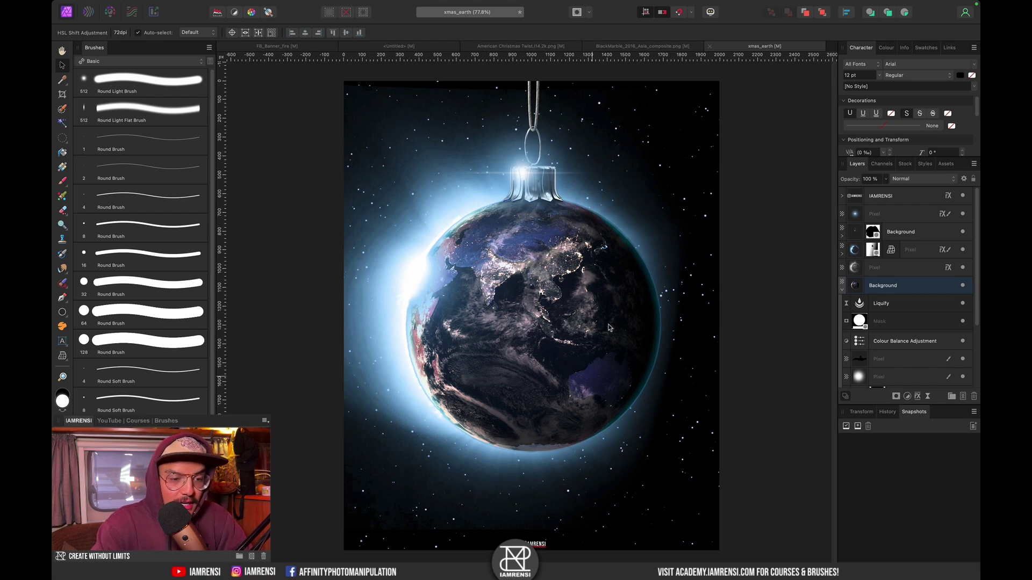
{"action": "left_click", "coordinate": [387, 47]}
{"action": "key", "text": "super+0"}
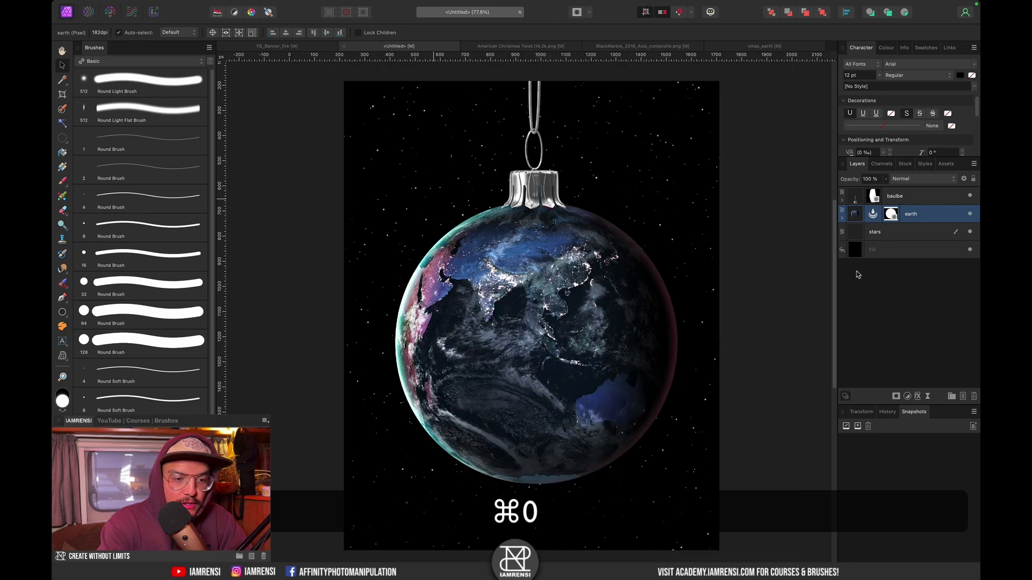
Step: Add a new pixel layer above the earth and choose the eclipse-1 brush from the IAMRENSI Night Brushes
{"action": "left_click", "coordinate": [965, 397]}
{"action": "left_click", "coordinate": [179, 62]}
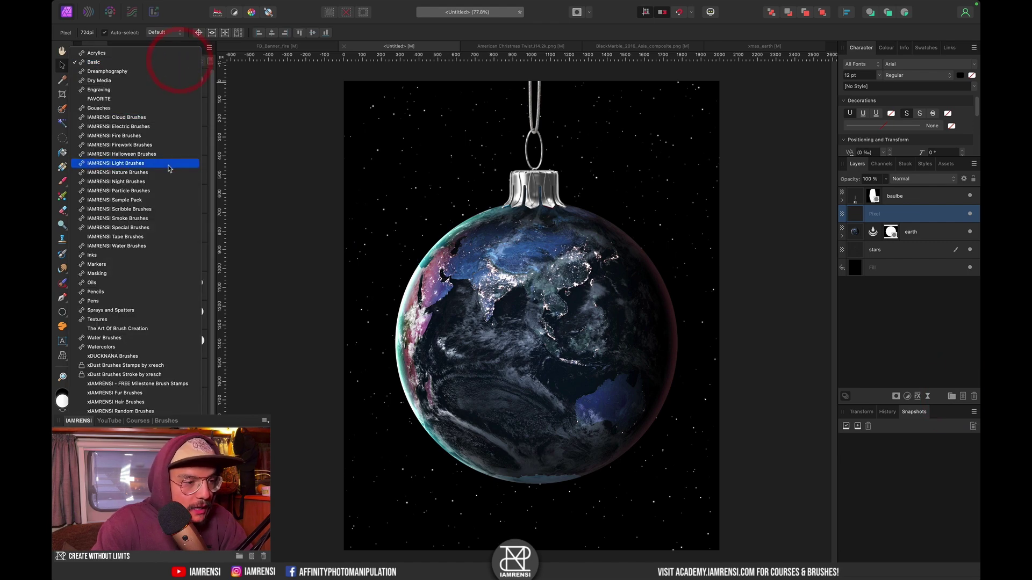
{"action": "left_click", "coordinate": [158, 182]}
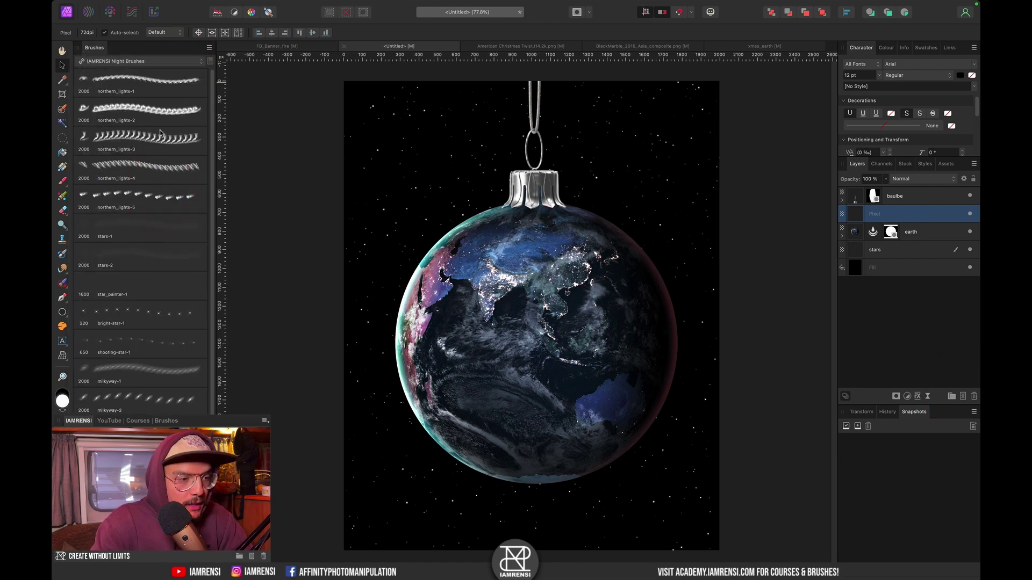
{"action": "scroll", "coordinate": [132, 392], "scroll_direction": "down", "scroll_amount": 5}
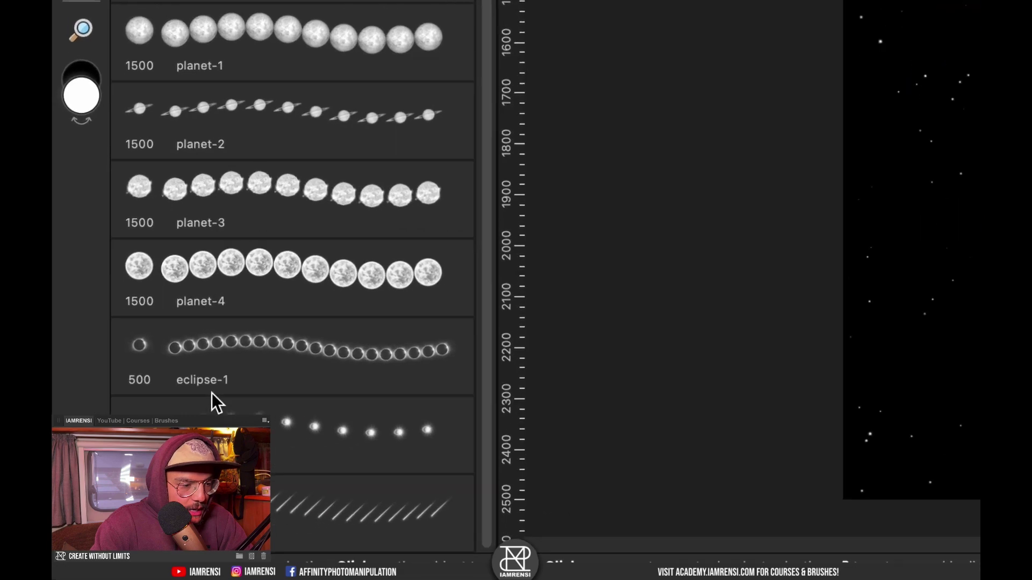
{"action": "left_click", "coordinate": [131, 472]}
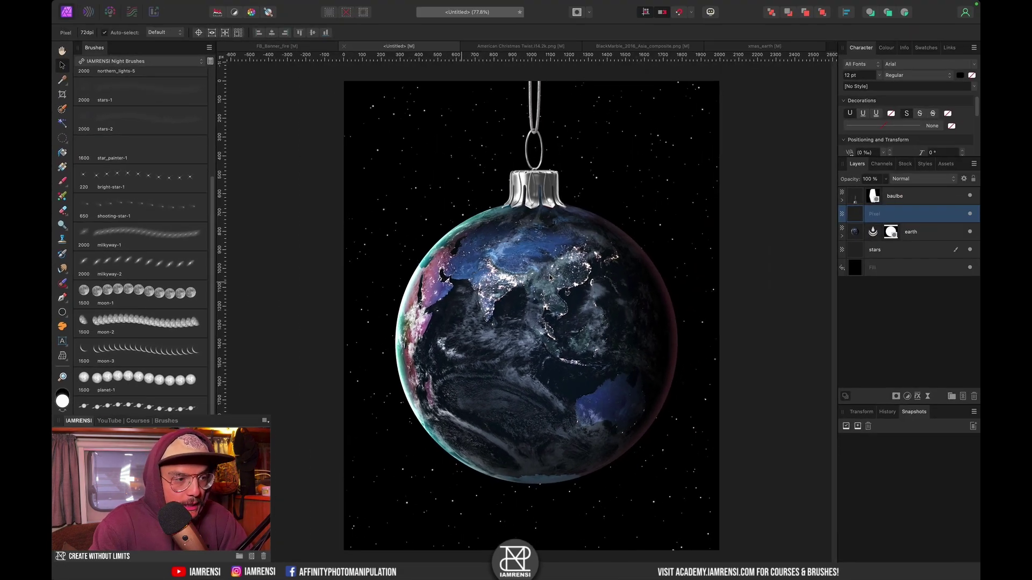
Step: Enlarge the paint brush to about 2675 px and stamp one white eclipse centred over the globe
{"action": "key", "text": "b"}
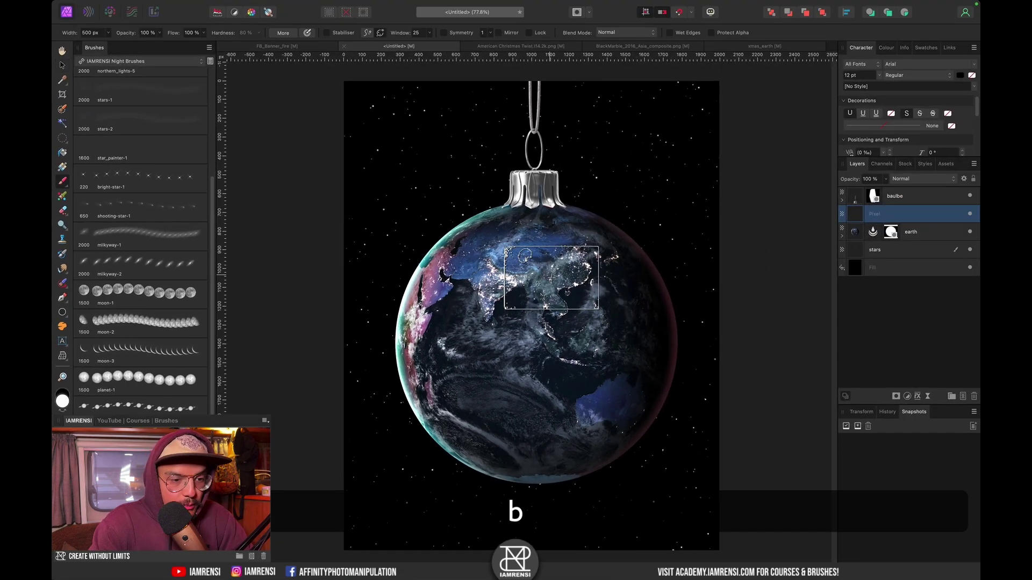
{"action": "key", "text": "bracketright"}
{"action": "key", "text": "bracketright"}
{"action": "key", "text": "bracketright"}
{"action": "key", "text": "bracketright"}
{"action": "key", "text": "bracketright"}
{"action": "key", "text": "bracketright"}
{"action": "key", "text": "bracketright"}
{"action": "key", "text": "bracketright"}
{"action": "key", "text": "bracketright"}
{"action": "key", "text": "bracketright"}
{"action": "key", "text": "bracketright"}
{"action": "key", "text": "bracketright"}
{"action": "key", "text": "bracketright"}
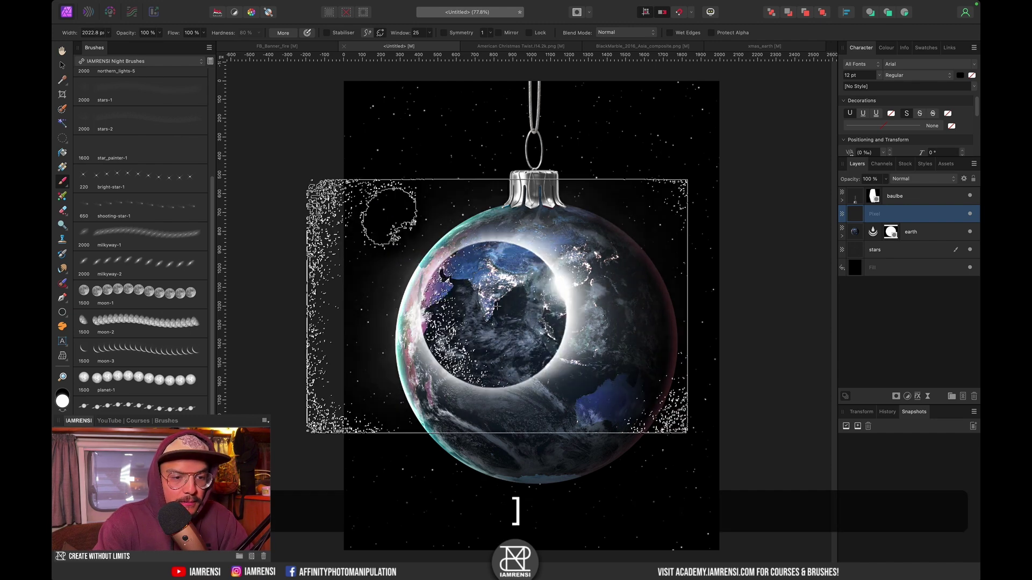
{"action": "key", "text": "bracketright"}
{"action": "key", "text": "bracketright"}
{"action": "key", "text": "bracketright"}
{"action": "key", "text": "bracketright"}
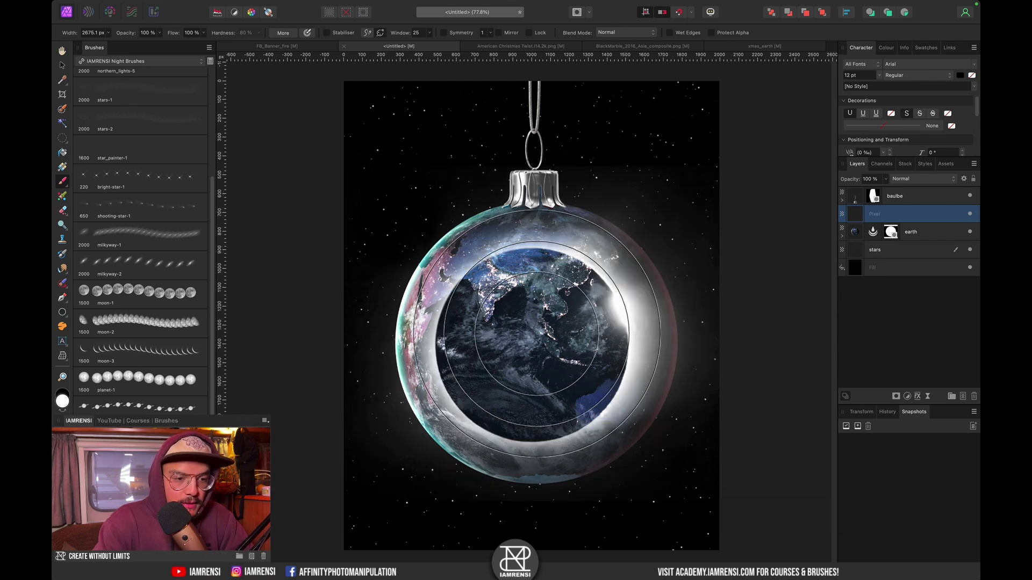
{"action": "left_click", "coordinate": [535, 332]}
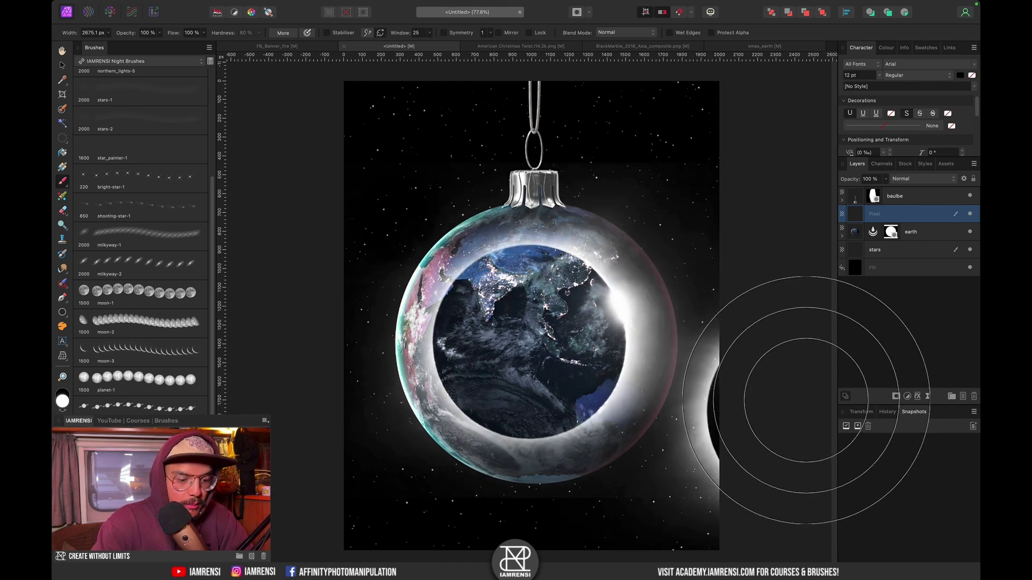
Step: Flip the eclipse horizontally and scale it up until its glowing ring surrounds the whole globe
{"action": "key", "text": "v"}
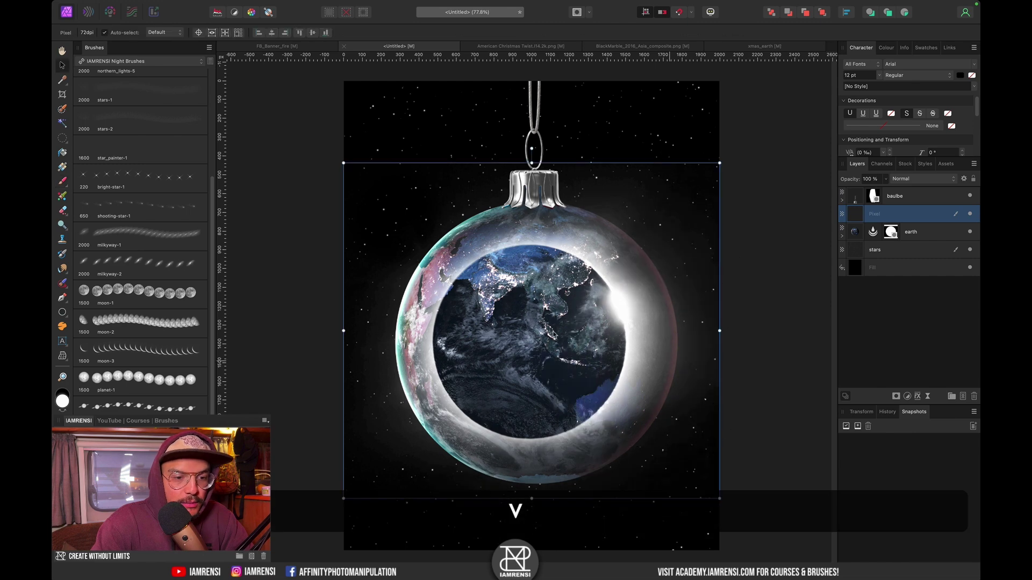
{"action": "right_click", "coordinate": [500, 315]}
{"action": "mouse_move", "coordinate": [569, 488]}
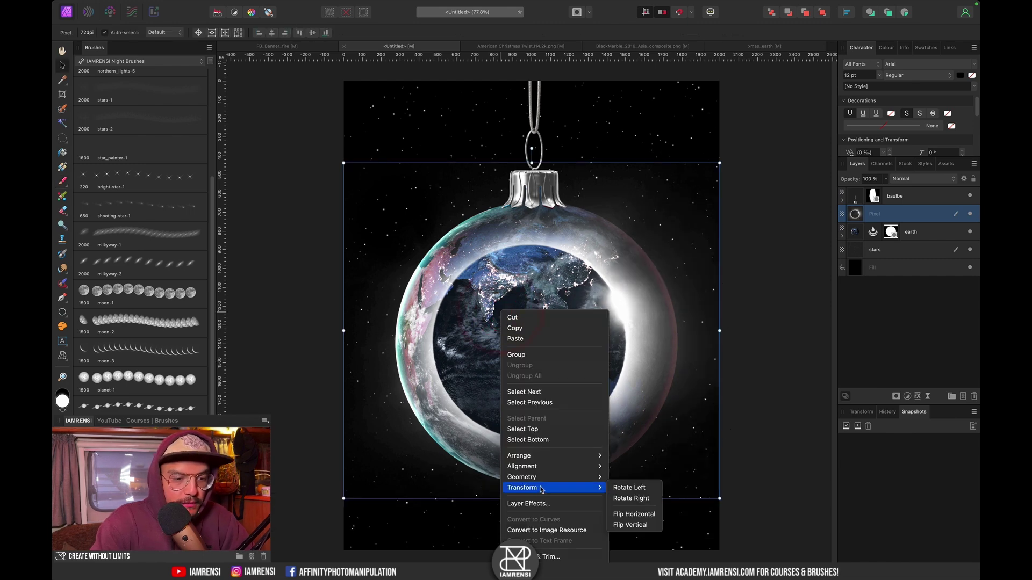
{"action": "left_click", "coordinate": [634, 514]}
{"action": "left_click_drag", "start_coordinate": [718, 163], "coordinate": [795, 104]}
{"action": "scroll", "coordinate": [708, 535], "scroll_direction": "down", "scroll_amount": 2}
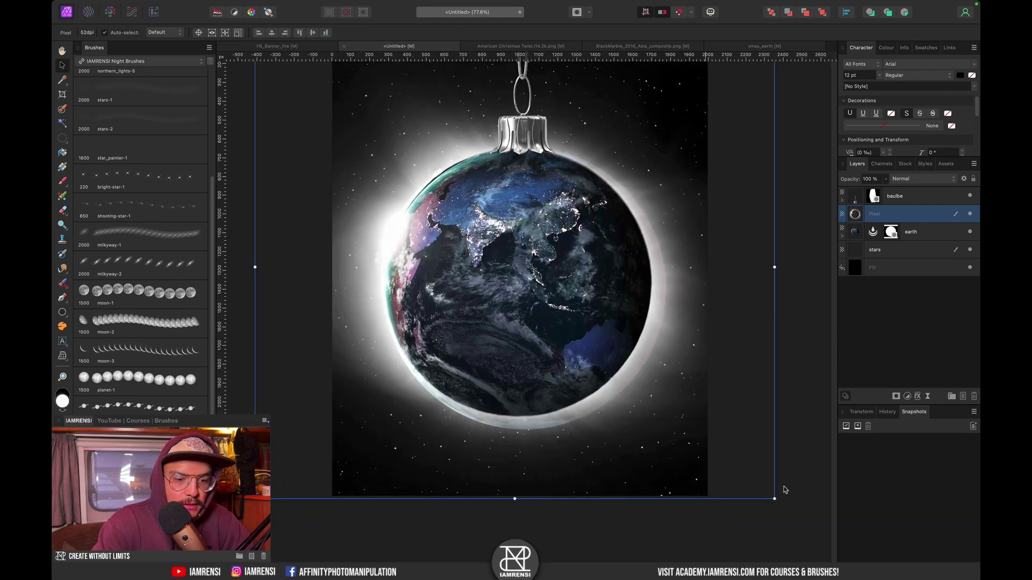
{"action": "left_click_drag", "start_coordinate": [784, 501], "coordinate": [798, 511]}
{"action": "key", "text": "super+2"}
{"action": "left_click_drag", "start_coordinate": [810, 250], "coordinate": [808, 258]}
Step: Add a live Mesh Warp filter to the eclipse layer and fit its glow to the globe's edge
{"action": "scroll", "coordinate": [613, 267], "scroll_direction": "up", "scroll_amount": 5}
{"action": "scroll", "coordinate": [612, 267], "scroll_direction": "left", "scroll_amount": 1}
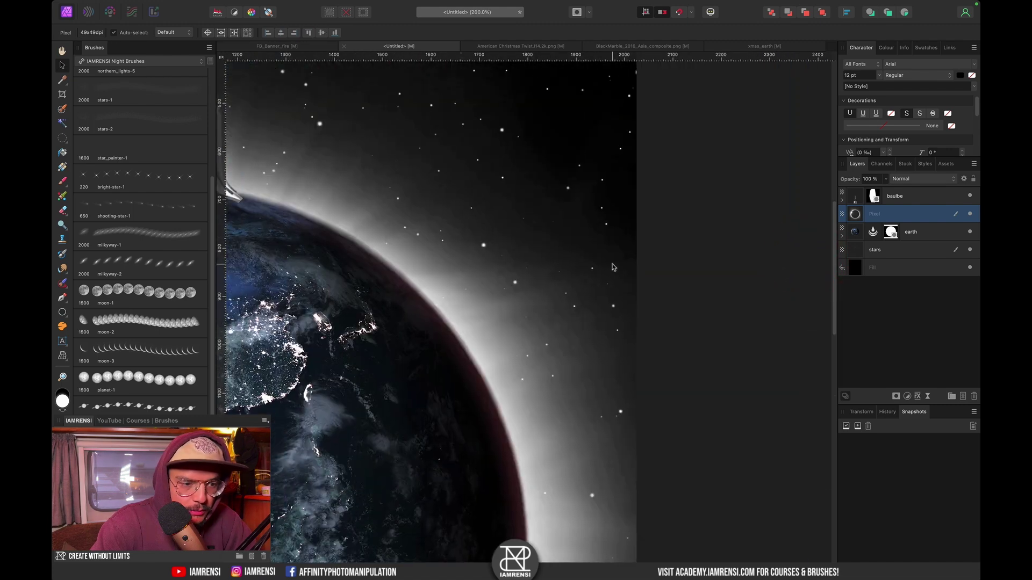
{"action": "scroll", "coordinate": [613, 267], "scroll_direction": "left", "scroll_amount": 5}
{"action": "scroll", "coordinate": [613, 267], "scroll_direction": "down", "scroll_amount": 2}
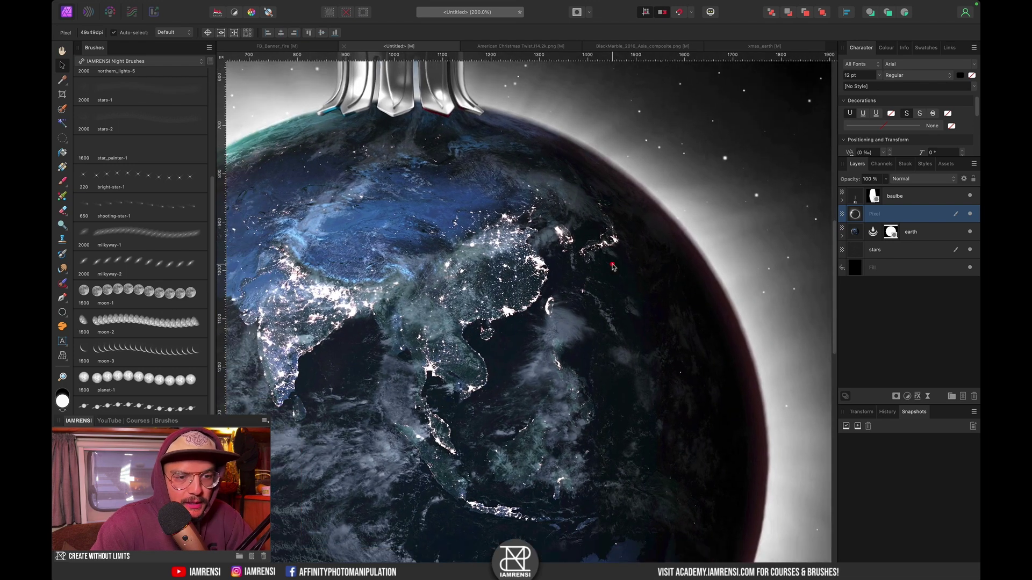
{"action": "right_click", "coordinate": [613, 263]}
{"action": "left_click", "coordinate": [510, 176]}
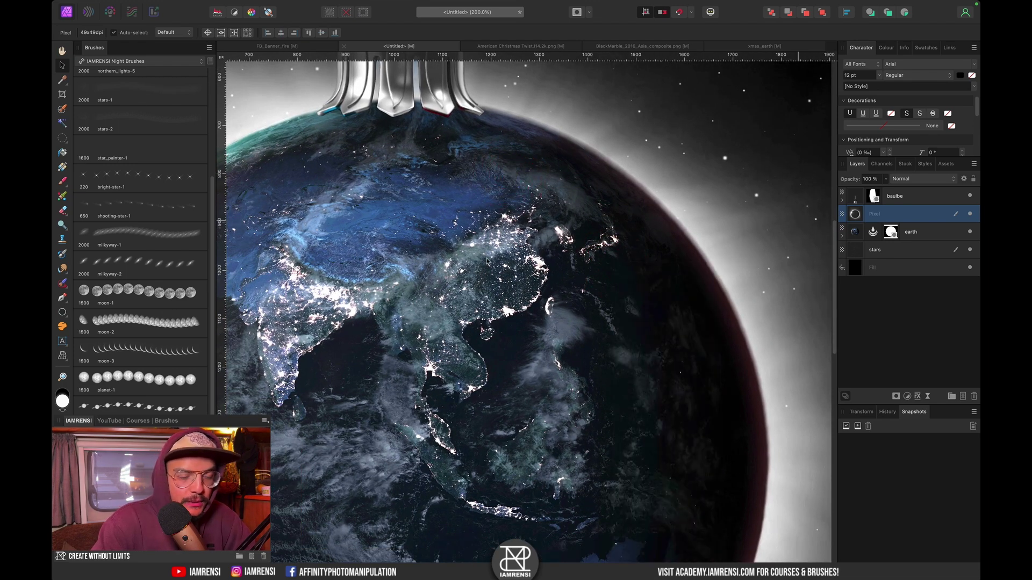
{"action": "key", "text": "super"}
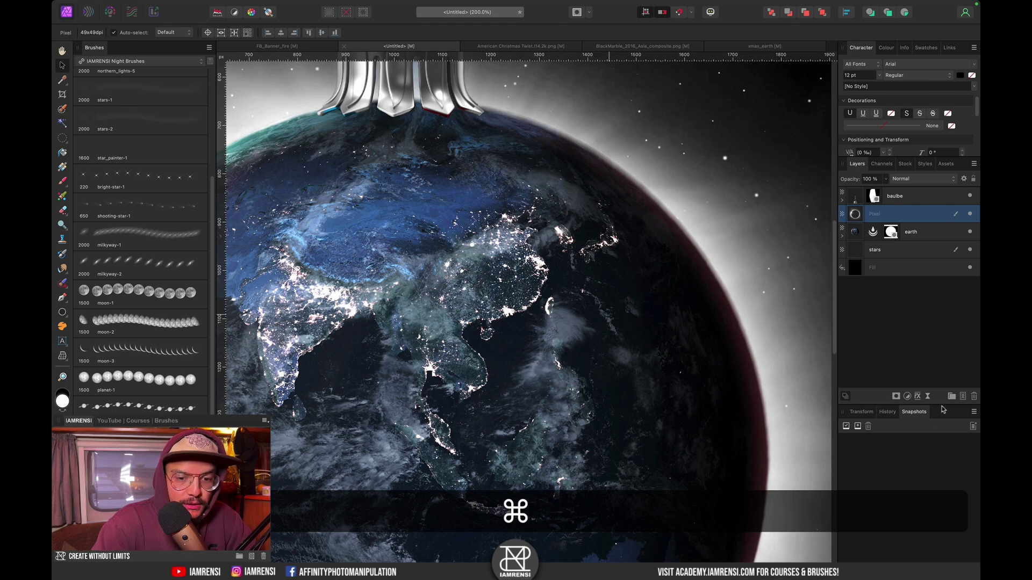
{"action": "left_click", "coordinate": [927, 398]}
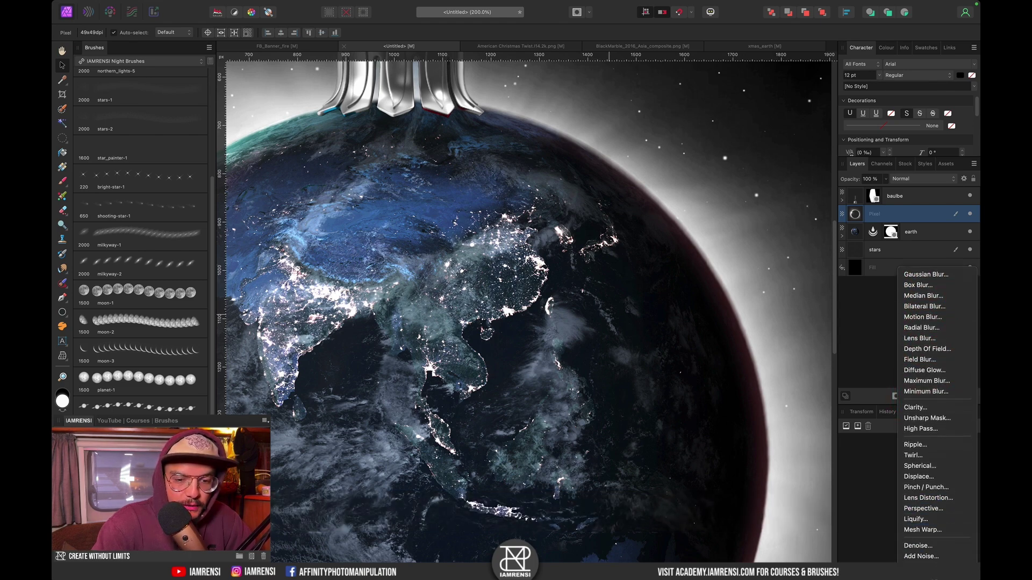
{"action": "left_click", "coordinate": [938, 510]}
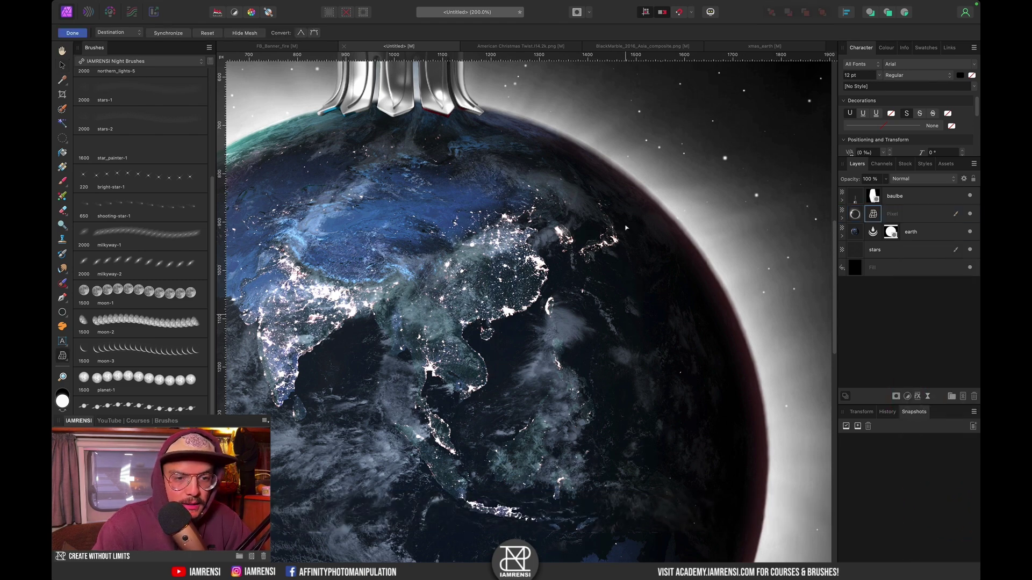
{"action": "key", "text": "super+minus"}
{"action": "key", "text": "super+minus"}
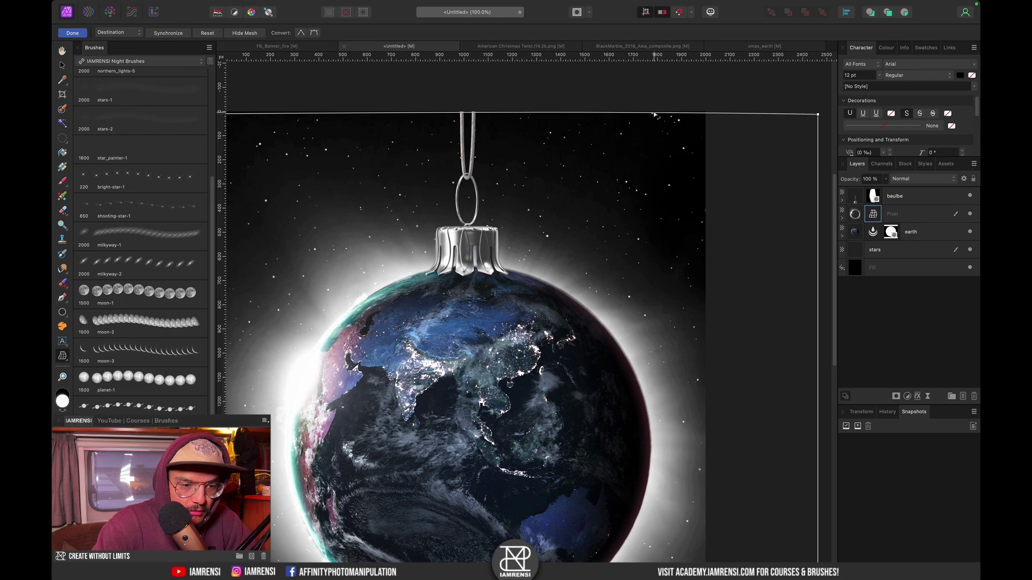
{"action": "scroll", "coordinate": [412, 458], "scroll_direction": "down", "scroll_amount": 10}
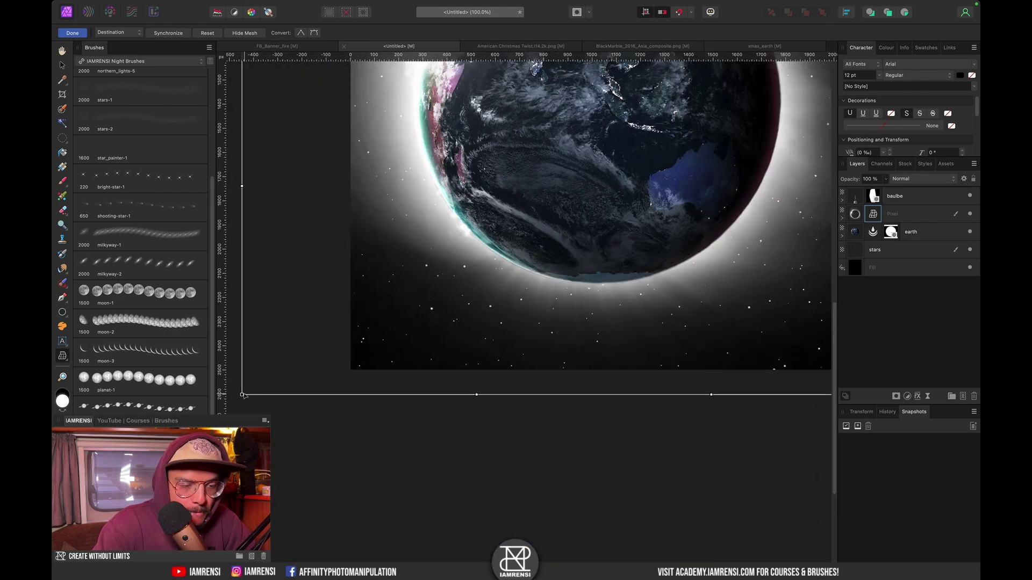
{"action": "scroll", "coordinate": [412, 458], "scroll_direction": "up", "scroll_amount": 10}
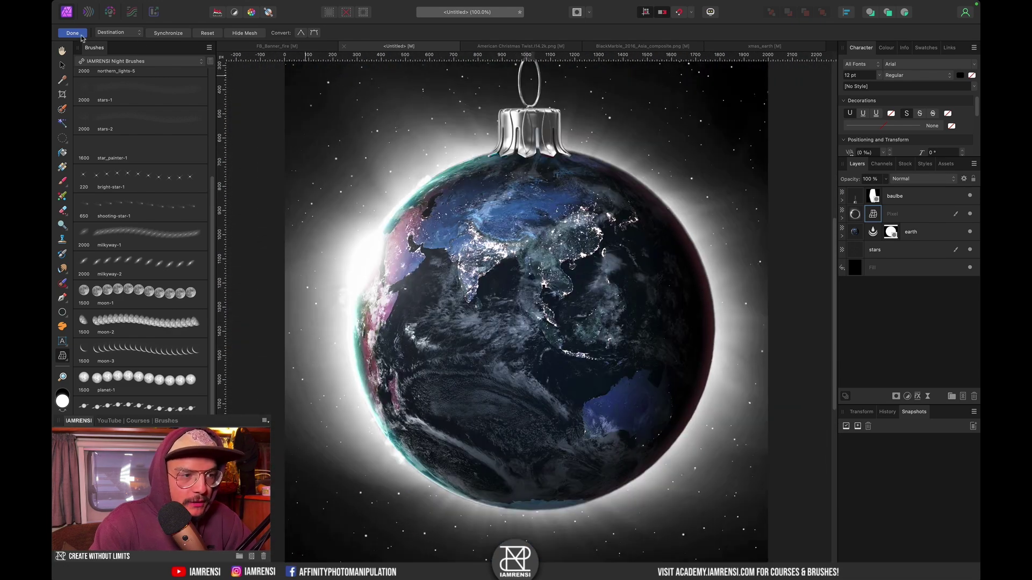
{"action": "left_click", "coordinate": [81, 35]}
{"action": "key", "text": "super+0"}
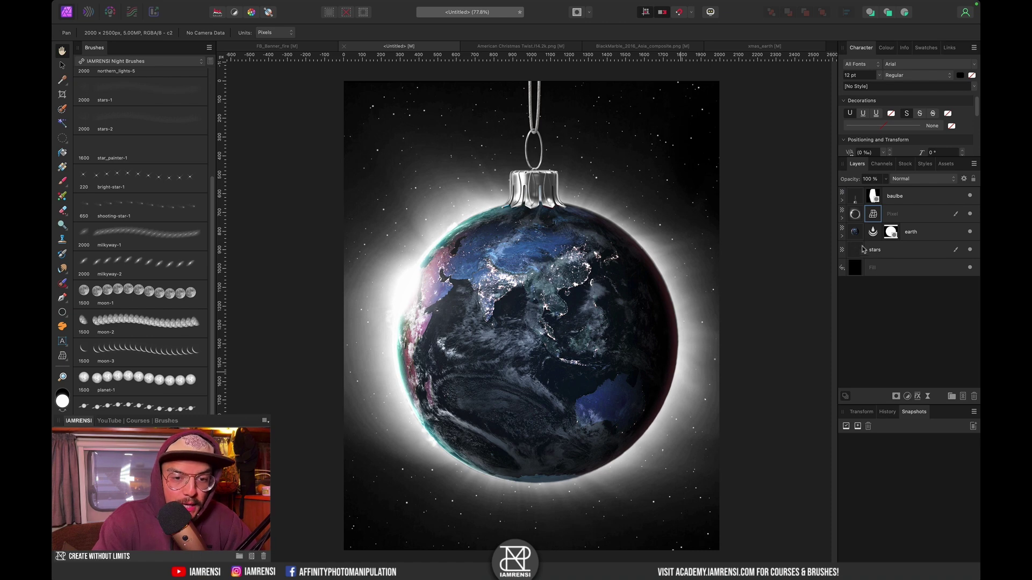
Step: Expand the glow's pixel layer and rename it eclipse
{"action": "left_click", "coordinate": [841, 218]}
{"action": "left_click", "coordinate": [897, 214]}
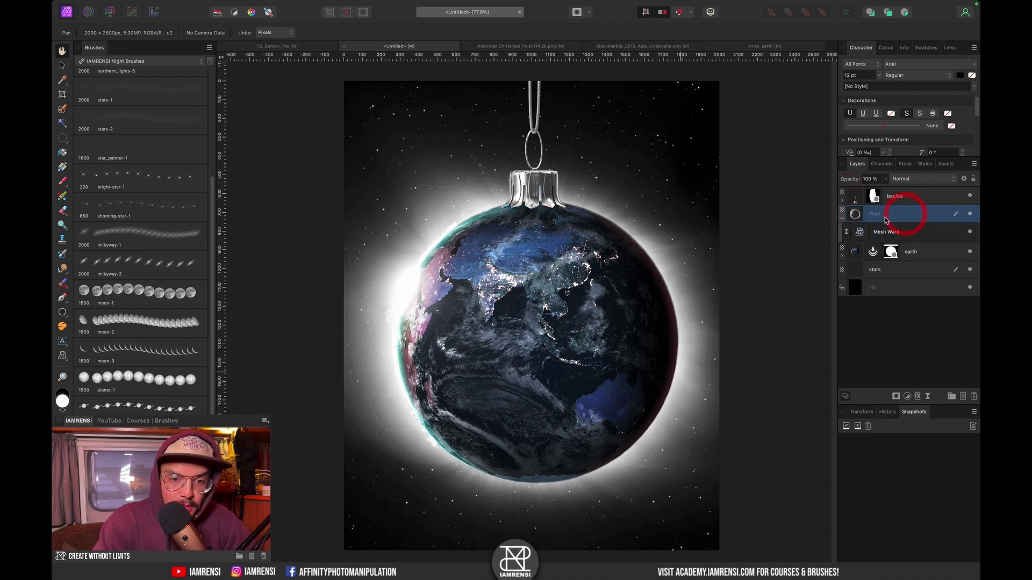
{"action": "double_click", "coordinate": [873, 215]}
{"action": "type", "text": "e"}
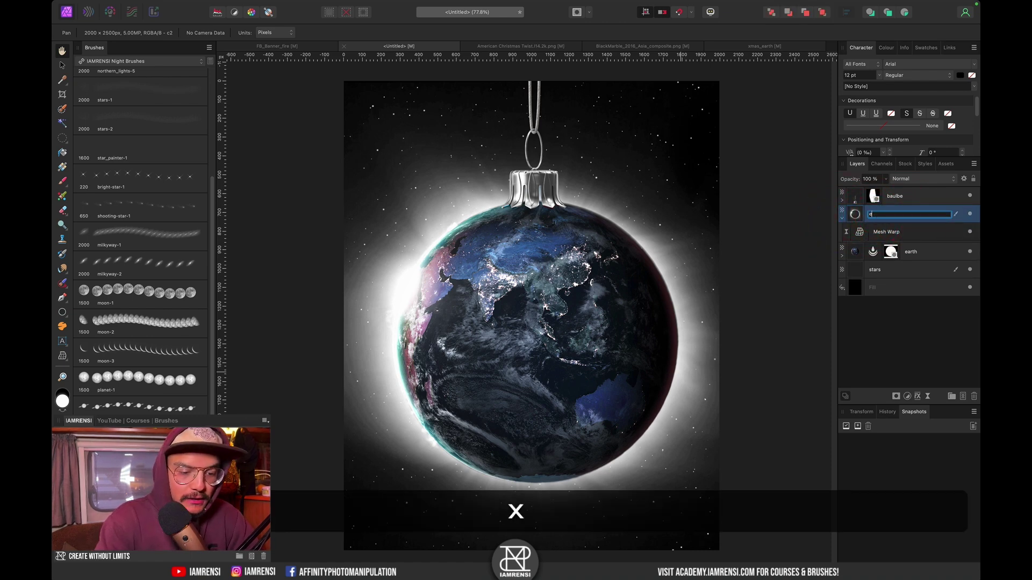
{"action": "type", "text": "clipse"}
{"action": "key", "text": "Return"}
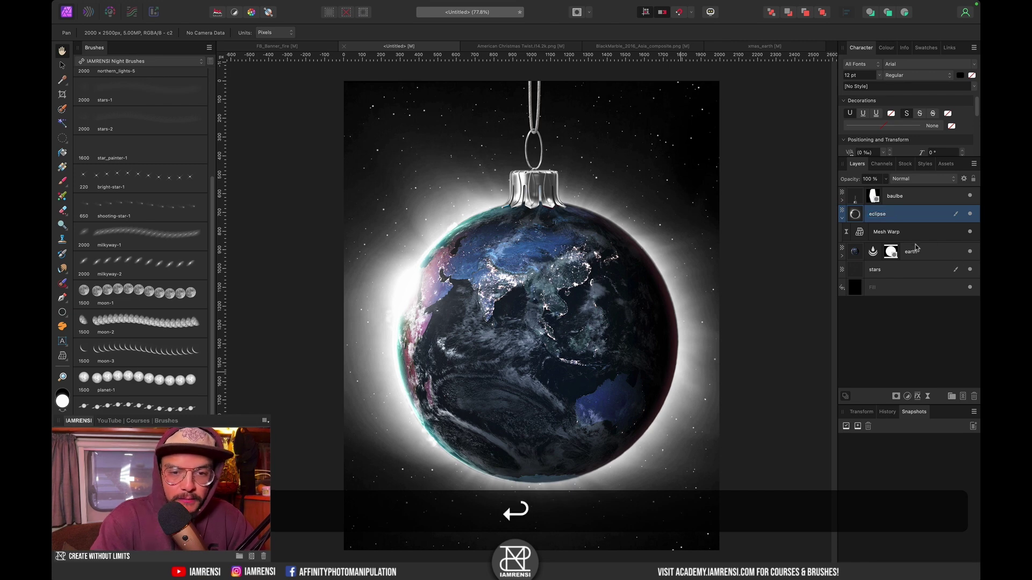
Step: Enable an Outer Glow effect on the eclipse layer and set its colour to blue with hue 207, saturation 100 and lightness 58
{"action": "left_click", "coordinate": [918, 396]}
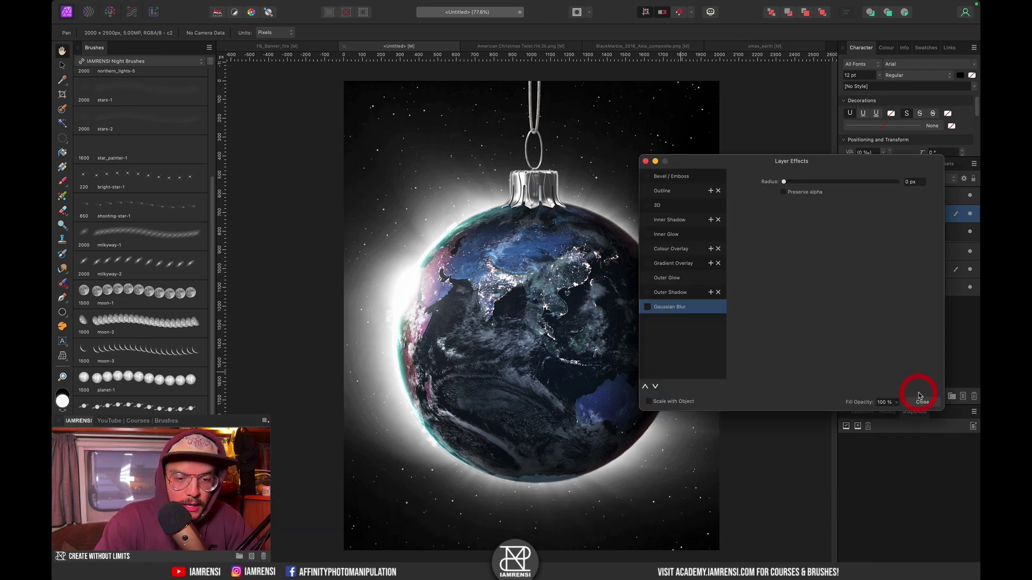
{"action": "left_click", "coordinate": [648, 277]}
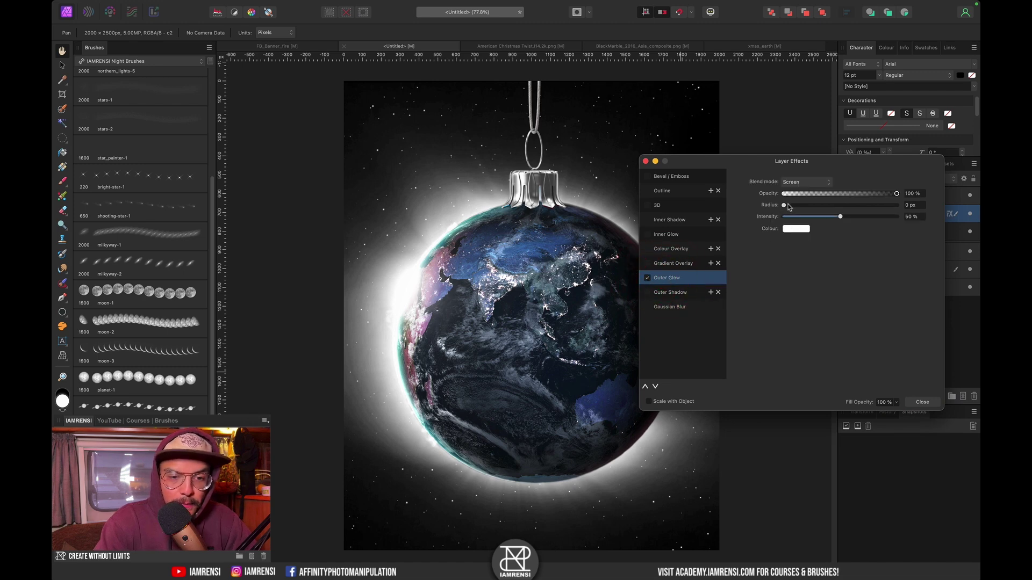
{"action": "left_click", "coordinate": [793, 231]}
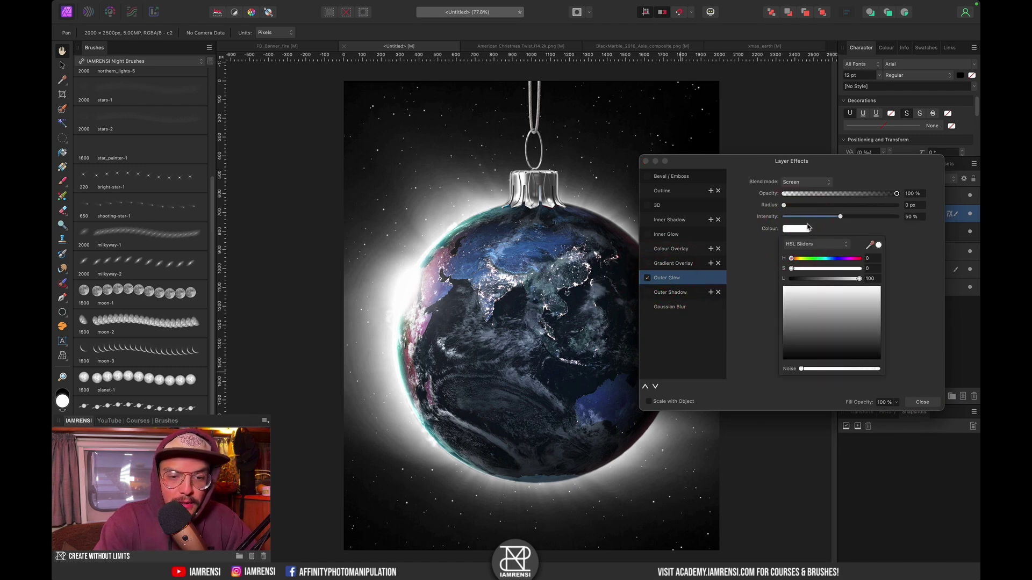
{"action": "left_click_drag", "start_coordinate": [791, 268], "coordinate": [888, 266]}
{"action": "left_click", "coordinate": [830, 278]}
{"action": "left_click", "coordinate": [830, 259]}
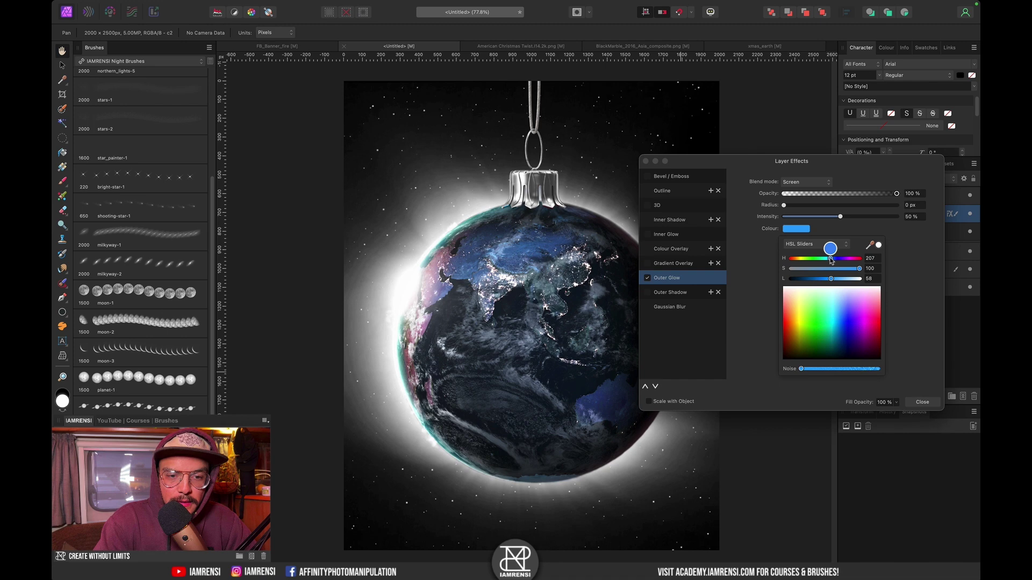
Step: Raise the Outer Glow's radius slightly above zero to tint the halo blue, and close the layer effects
{"action": "left_click", "coordinate": [787, 206]}
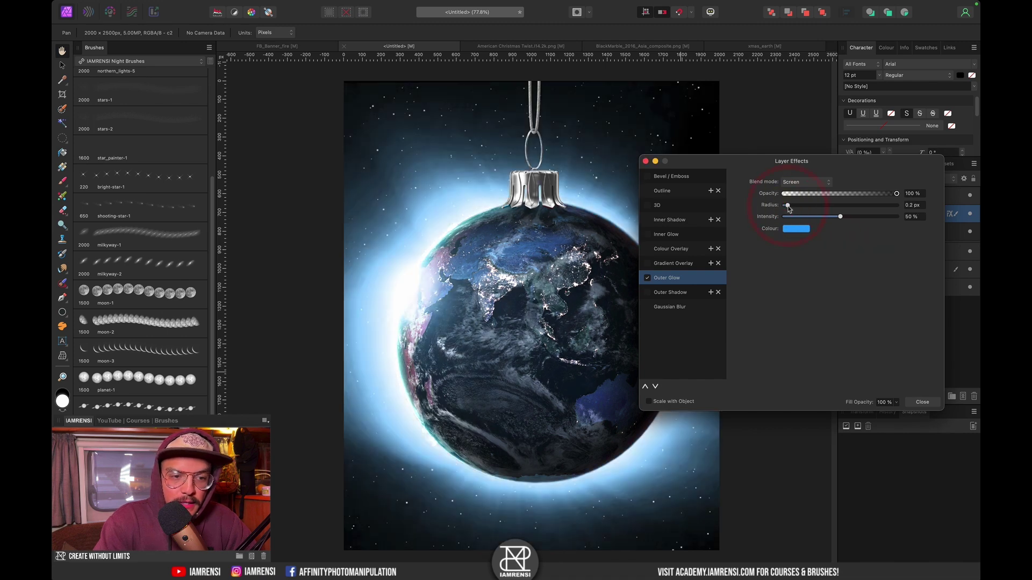
{"action": "left_click_drag", "start_coordinate": [854, 221], "coordinate": [789, 205]}
{"action": "left_click", "coordinate": [645, 162]}
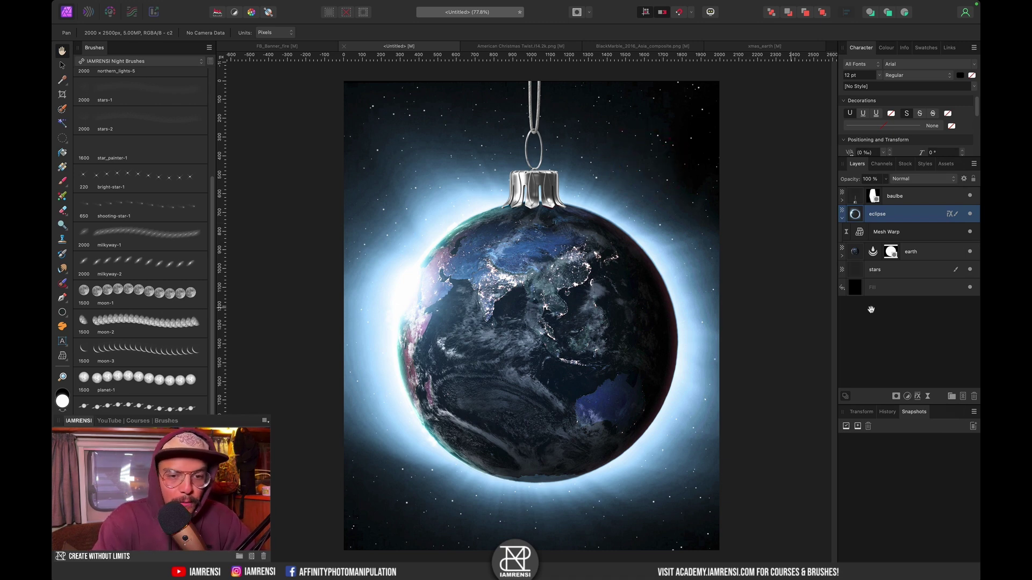
Step: Mask the eclipse with a linear white-to-black gradient from the globe's left side to beyond its lower right, and compare the glow without it
{"action": "left_click", "coordinate": [896, 396]}
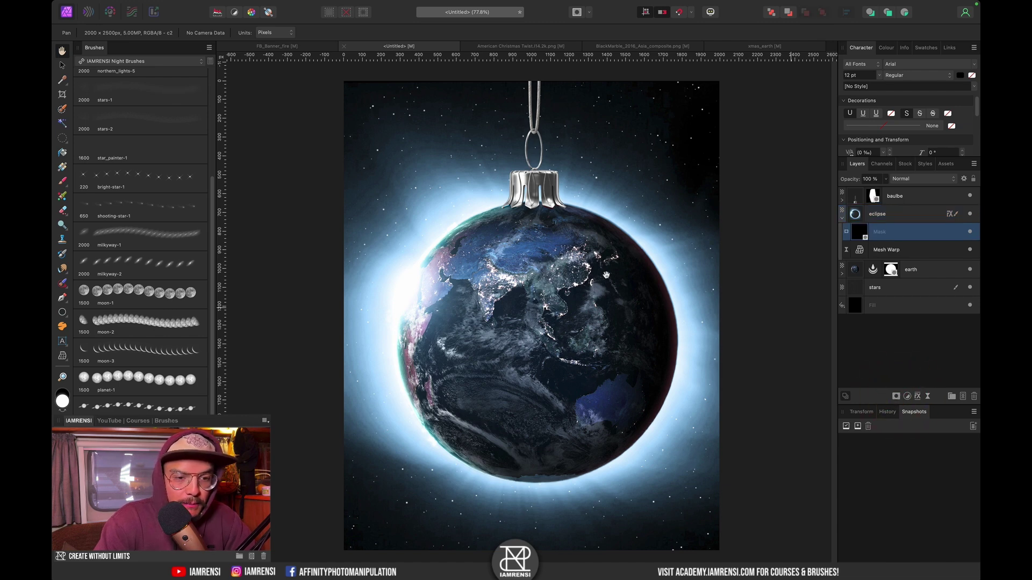
{"action": "key", "text": "g"}
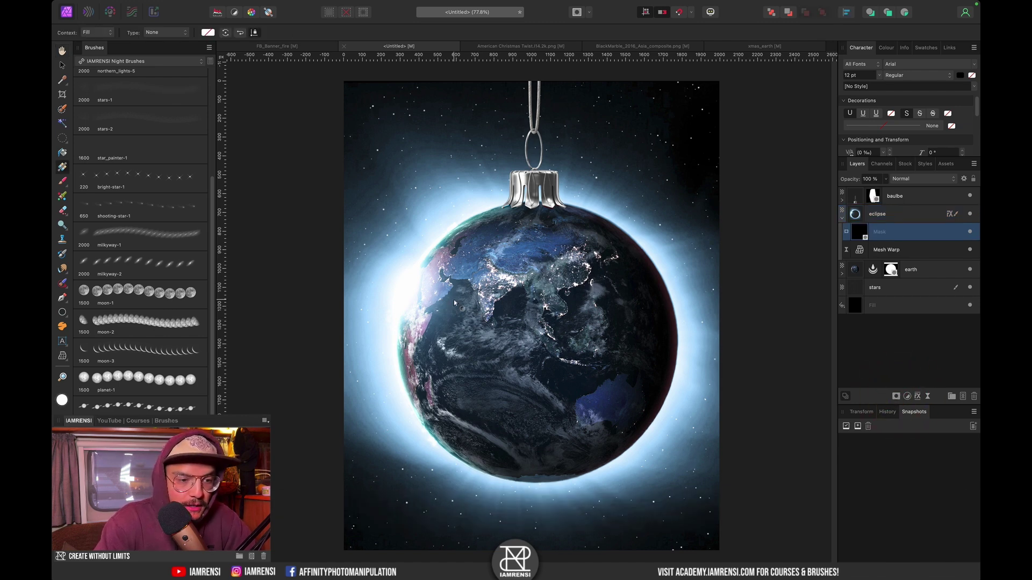
{"action": "left_click_drag", "start_coordinate": [444, 304], "coordinate": [707, 439]}
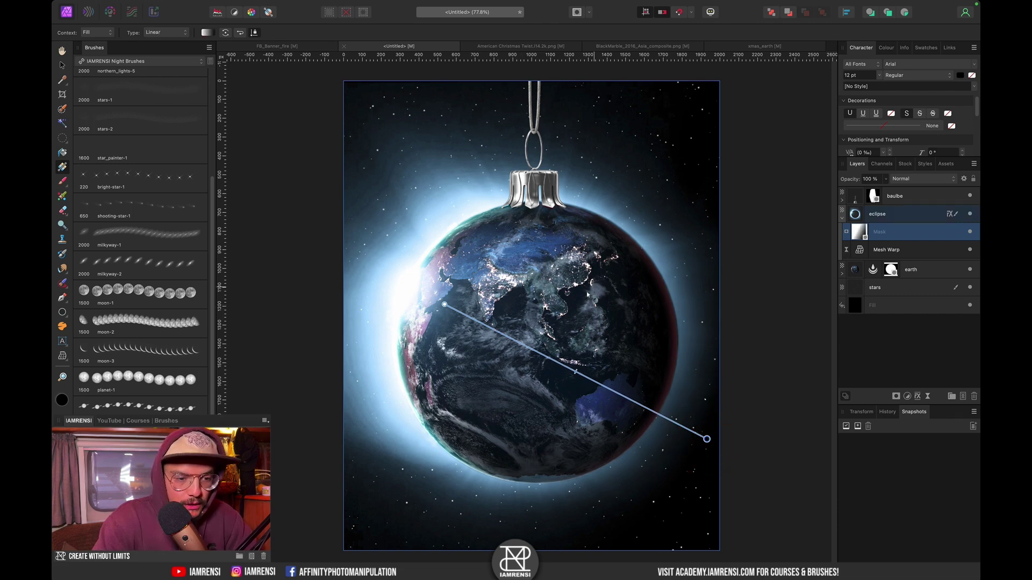
{"action": "scroll", "coordinate": [542, 214], "scroll_direction": "up", "scroll_amount": 5}
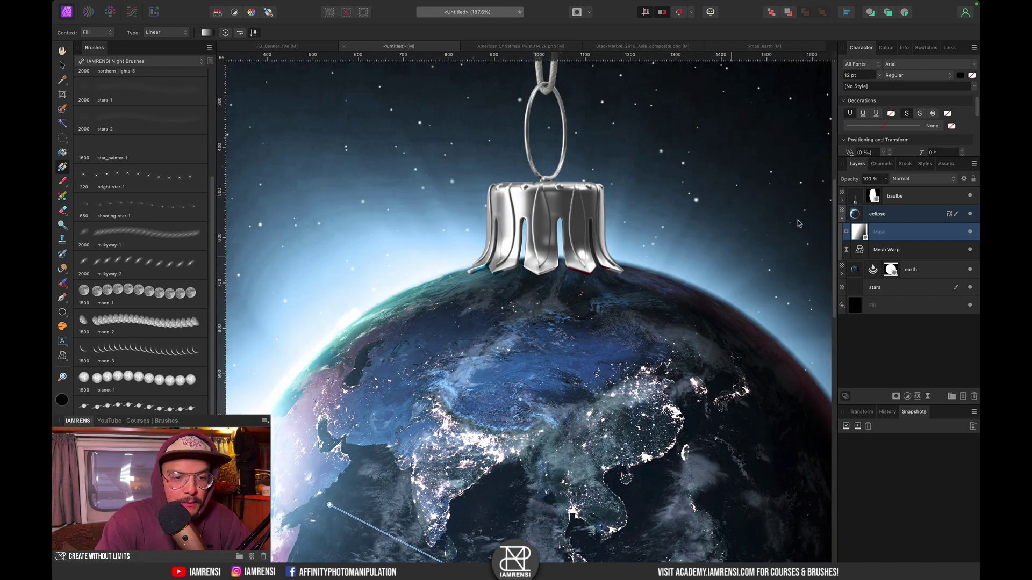
{"action": "left_click", "coordinate": [970, 234]}
{"action": "left_click", "coordinate": [971, 233]}
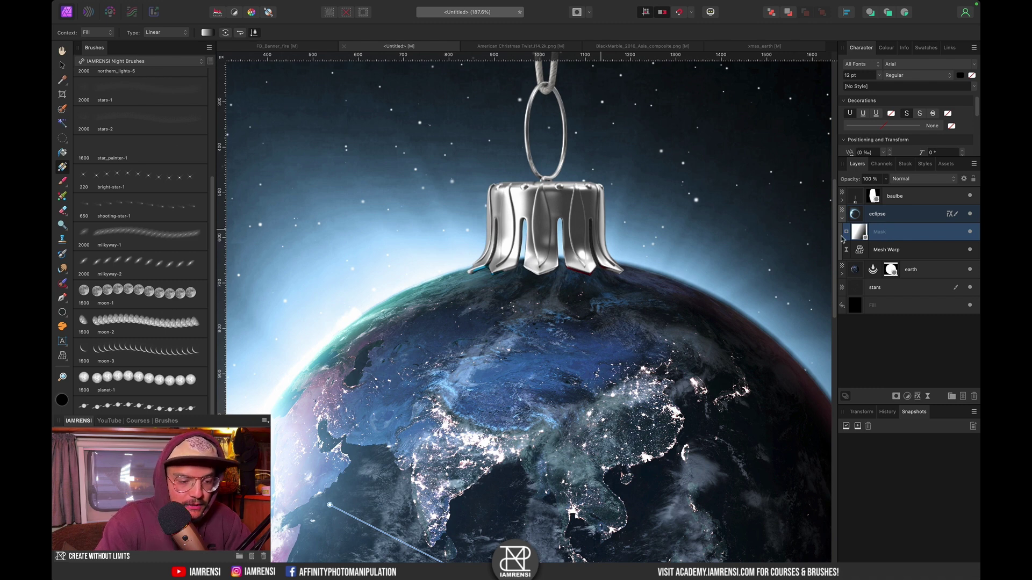
Step: Choose the Round Light Brush from the Basic brush set for painting on the eclipse mask
{"action": "key", "text": "b"}
{"action": "left_click", "coordinate": [105, 61]}
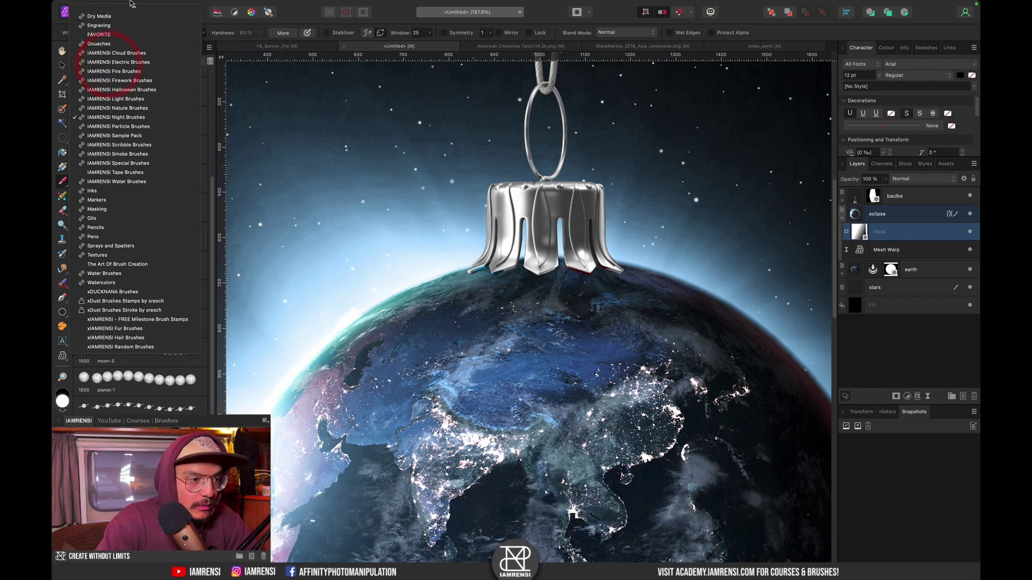
{"action": "left_click", "coordinate": [107, 19]}
{"action": "scroll", "coordinate": [135, 81], "scroll_direction": "up", "scroll_amount": 5}
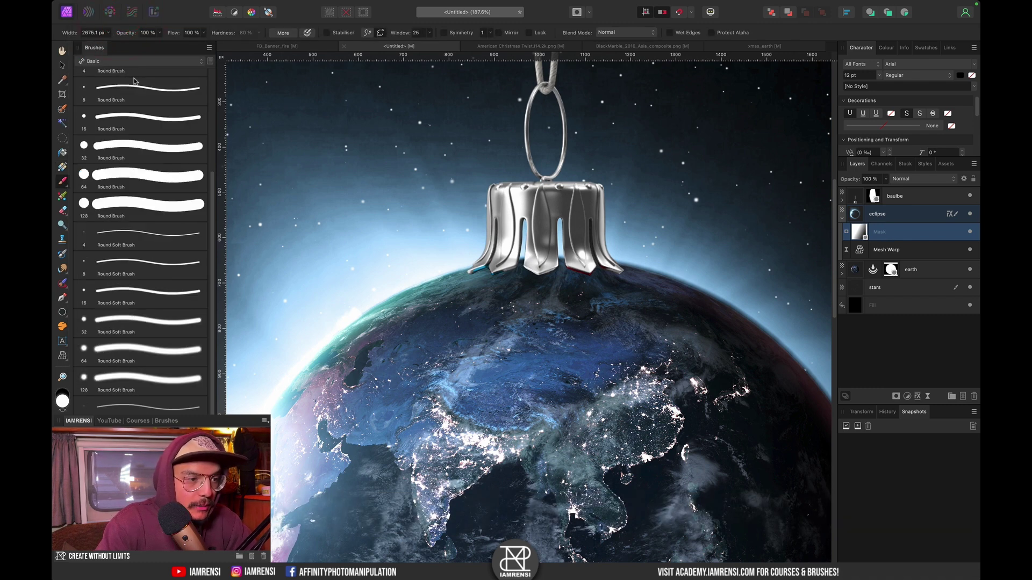
{"action": "scroll", "coordinate": [133, 82], "scroll_direction": "up", "scroll_amount": 2}
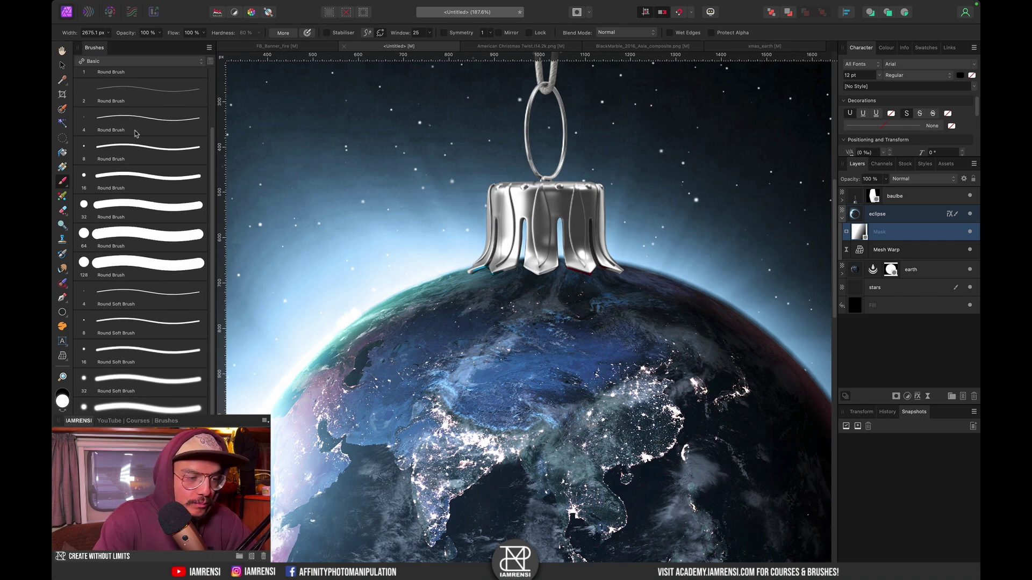
{"action": "scroll", "coordinate": [134, 133], "scroll_direction": "up", "scroll_amount": 3}
{"action": "left_click", "coordinate": [143, 81]}
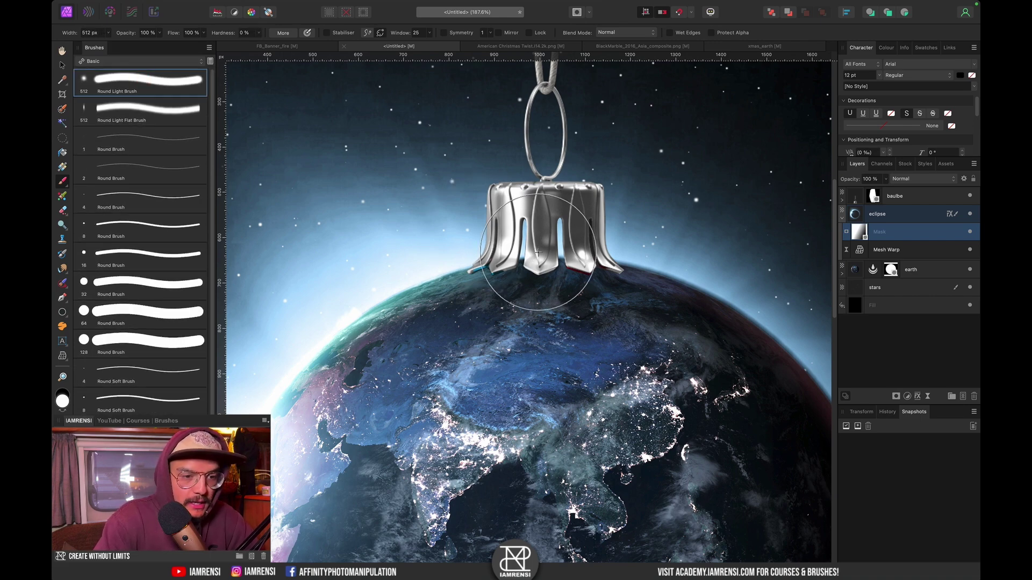
Step: Reduce the brush to about 164 px and paint black on the eclipse mask to hide the glow showing through the cap's openings
{"action": "key", "text": "bracketleft"}
{"action": "key", "text": "bracketleft"}
{"action": "key", "text": "bracketleft"}
{"action": "key", "text": "bracketleft"}
{"action": "key", "text": "x"}
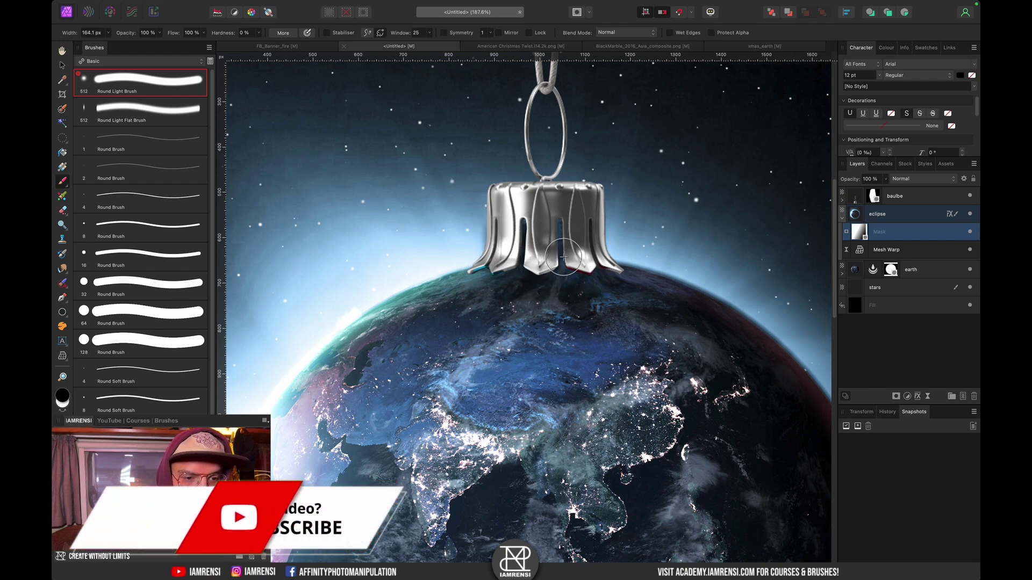
{"action": "key", "text": "x"}
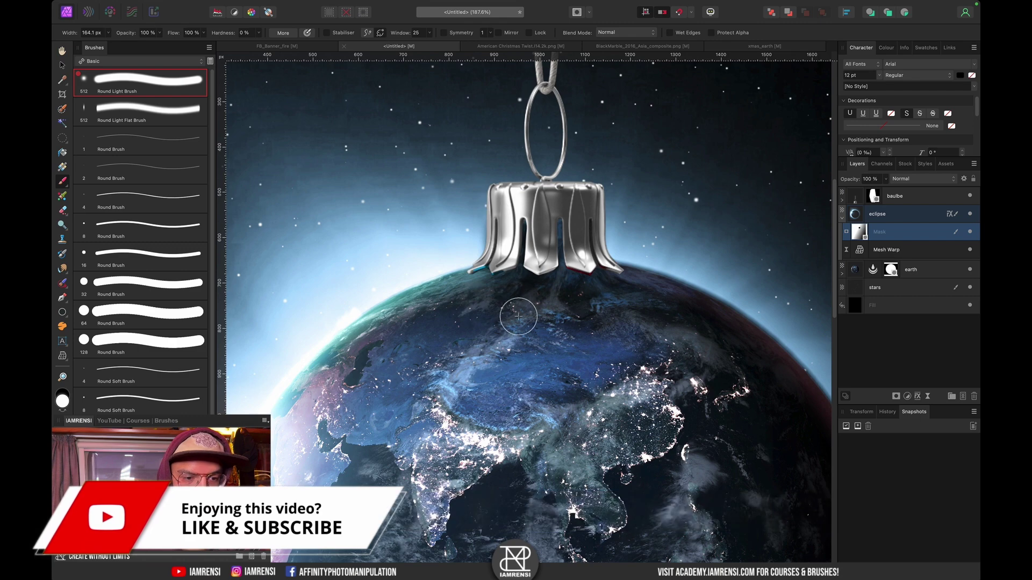
{"action": "key", "text": "super+0"}
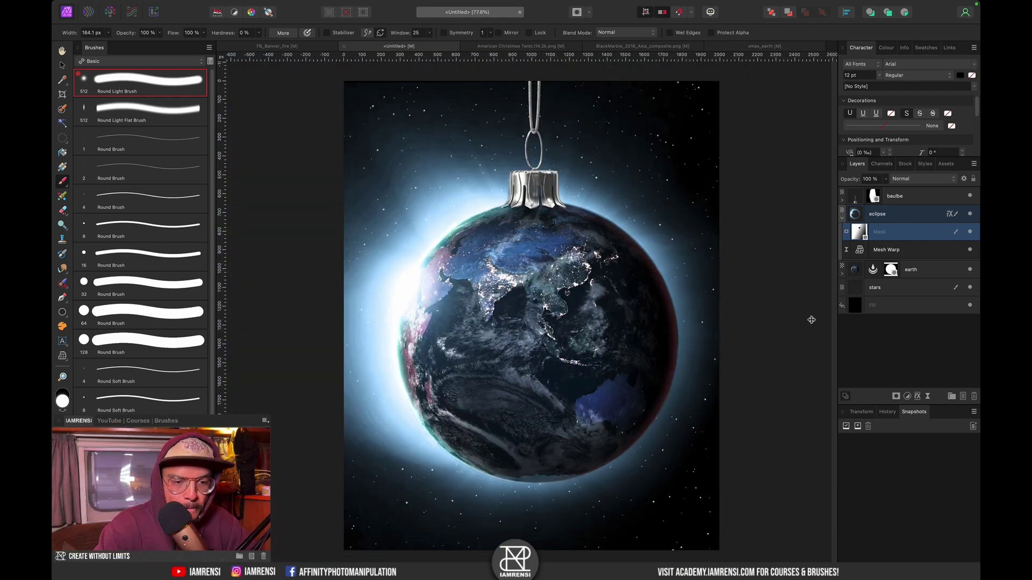
Step: Expand the earth layer and add a second HSL adjustment above its existing HSL Shift Adjustment
{"action": "left_click", "coordinate": [687, 334]}
{"action": "scroll", "coordinate": [660, 340], "scroll_direction": "up", "scroll_amount": 5}
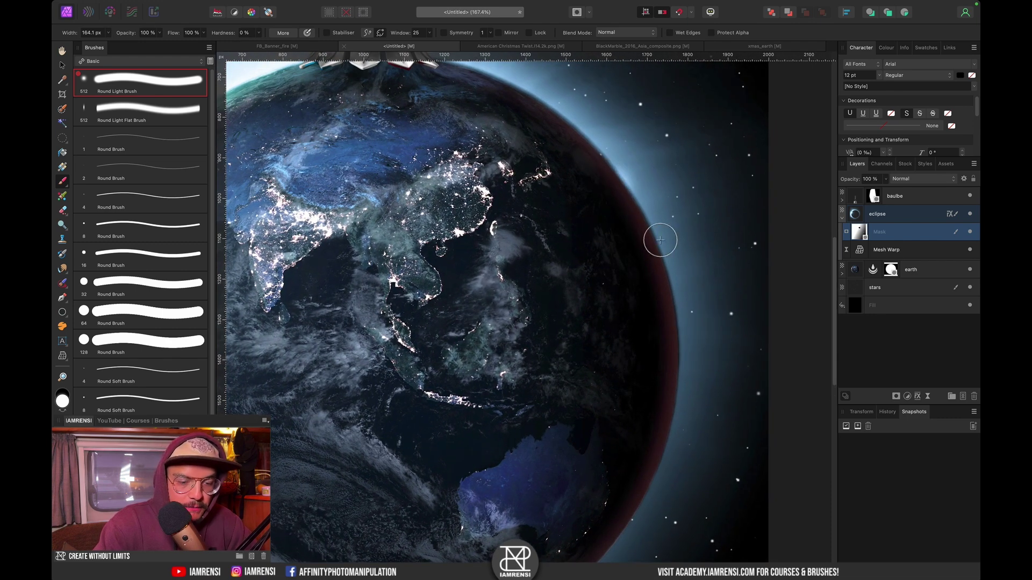
{"action": "key", "text": "super+0"}
{"action": "left_click", "coordinate": [680, 259]}
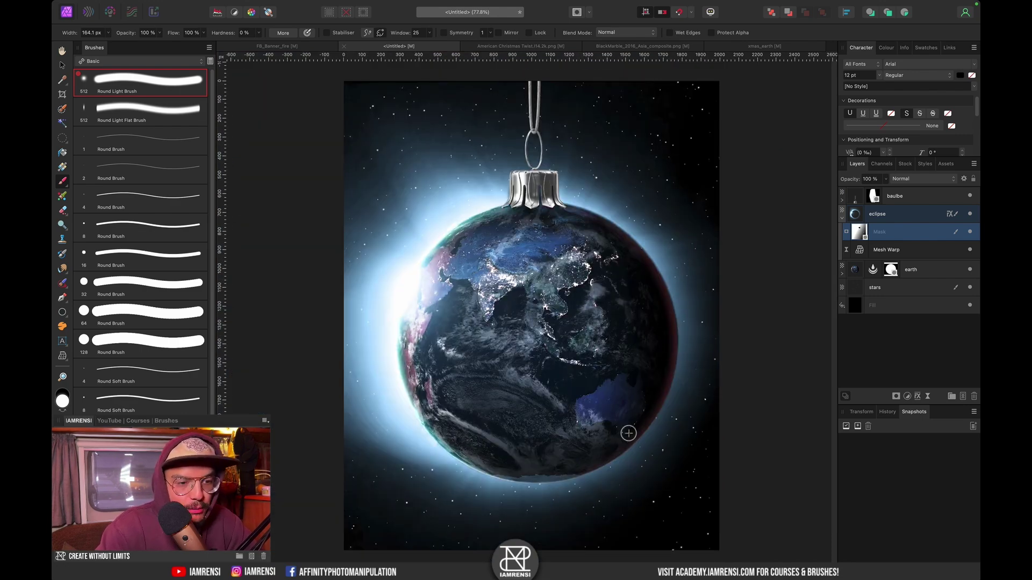
{"action": "key", "text": "v"}
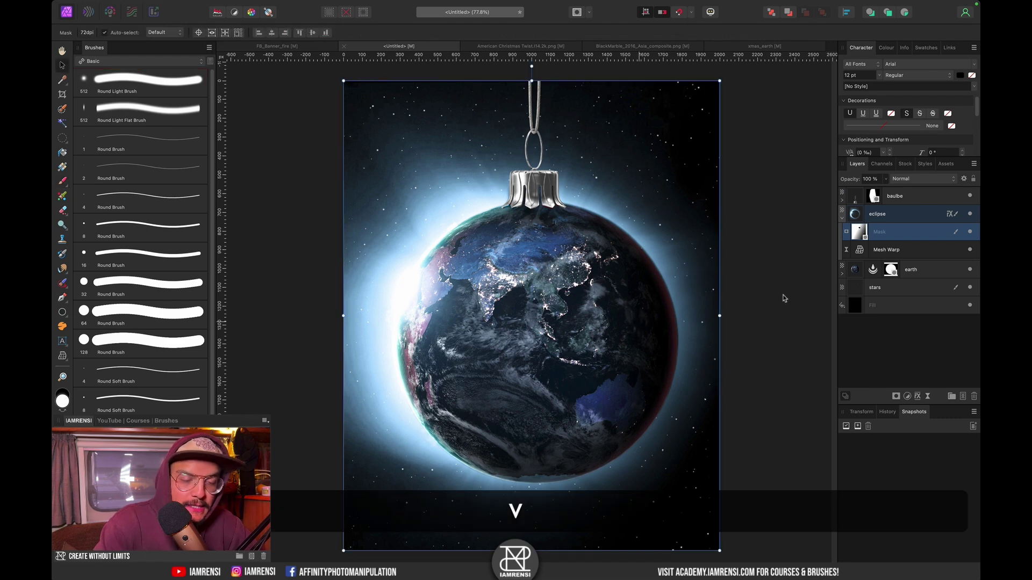
{"action": "left_click", "coordinate": [842, 275]}
{"action": "left_click", "coordinate": [927, 270]}
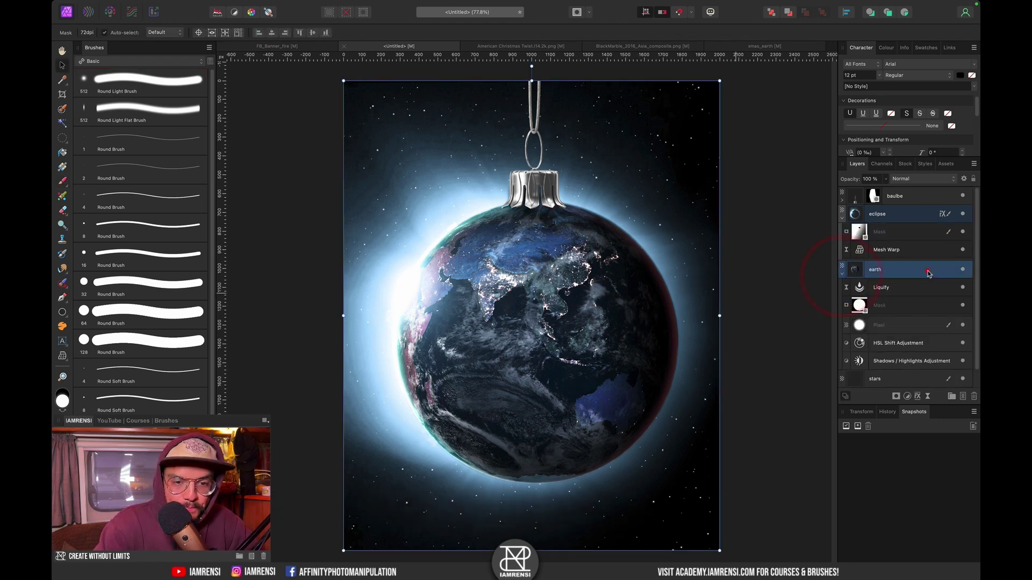
{"action": "left_click", "coordinate": [905, 350]}
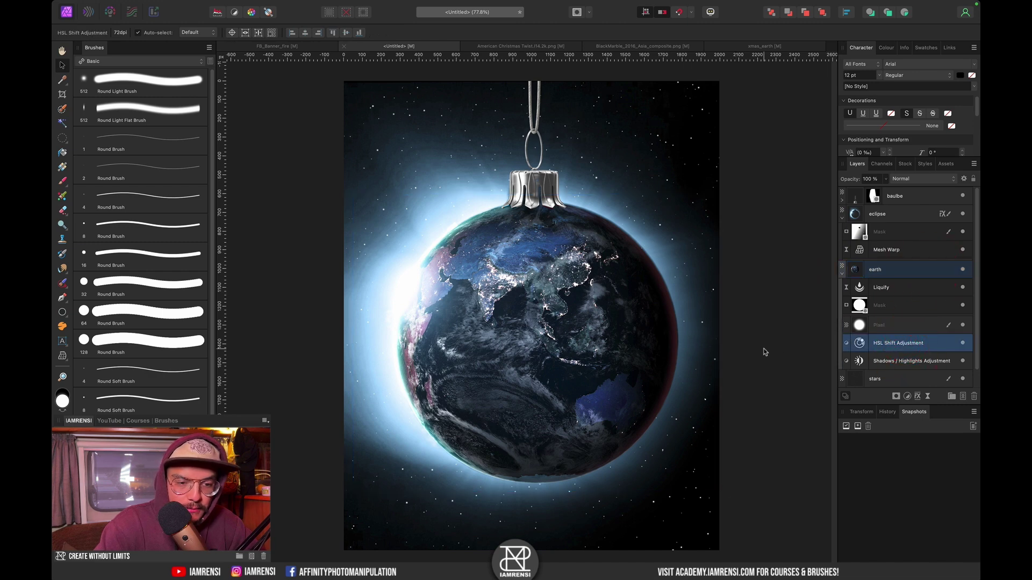
{"action": "scroll", "coordinate": [720, 338], "scroll_direction": "right", "scroll_amount": 2}
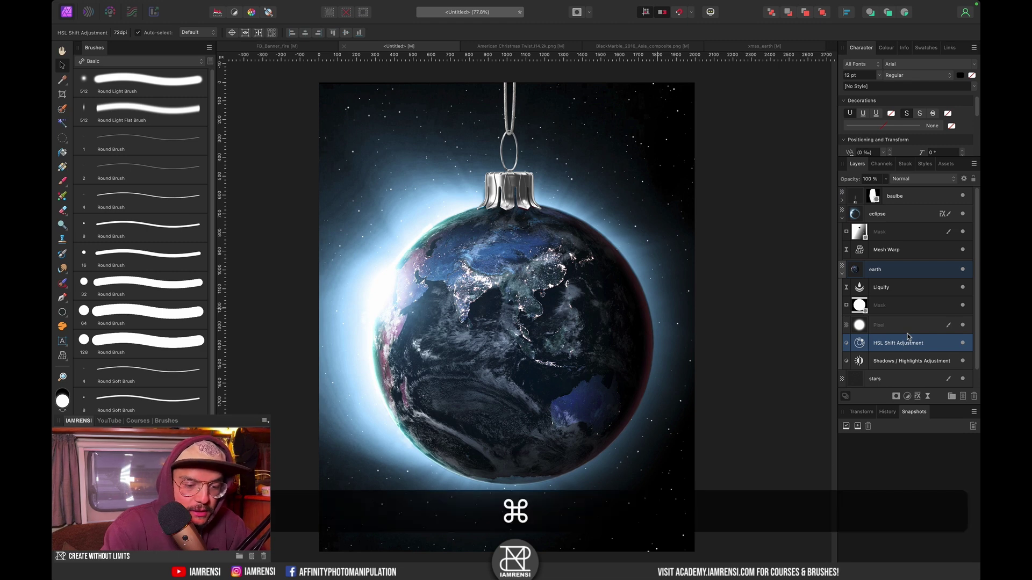
{"action": "key", "text": "super+u"}
Step: Set the reds' hue shift to 155.2° and saturation shift to 37% in the new HSL adjustment, and close its settings
{"action": "scroll", "coordinate": [526, 376], "scroll_direction": "up", "scroll_amount": 10}
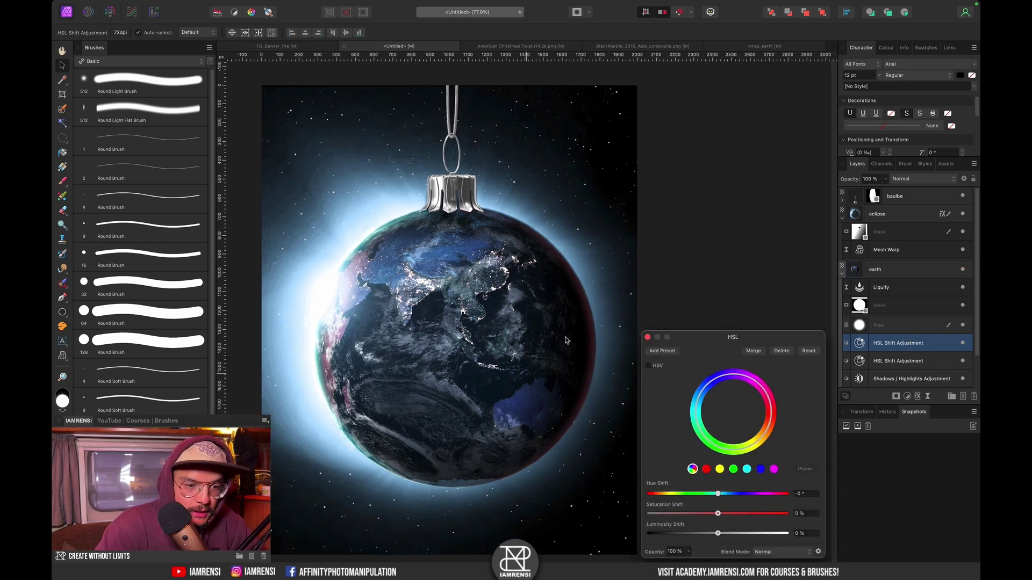
{"action": "scroll", "coordinate": [565, 340], "scroll_direction": "up", "scroll_amount": 5}
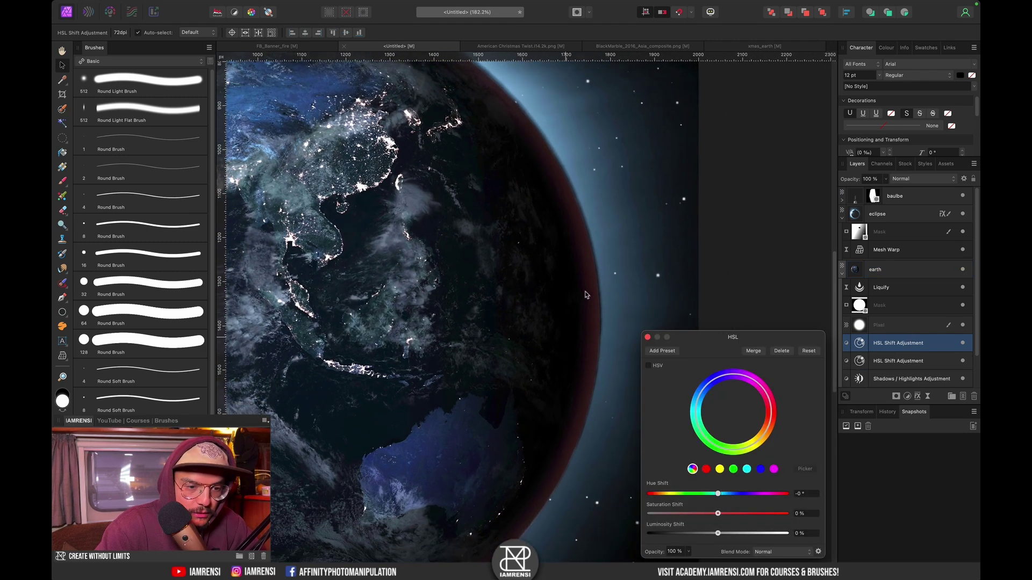
{"action": "left_click", "coordinate": [706, 469]}
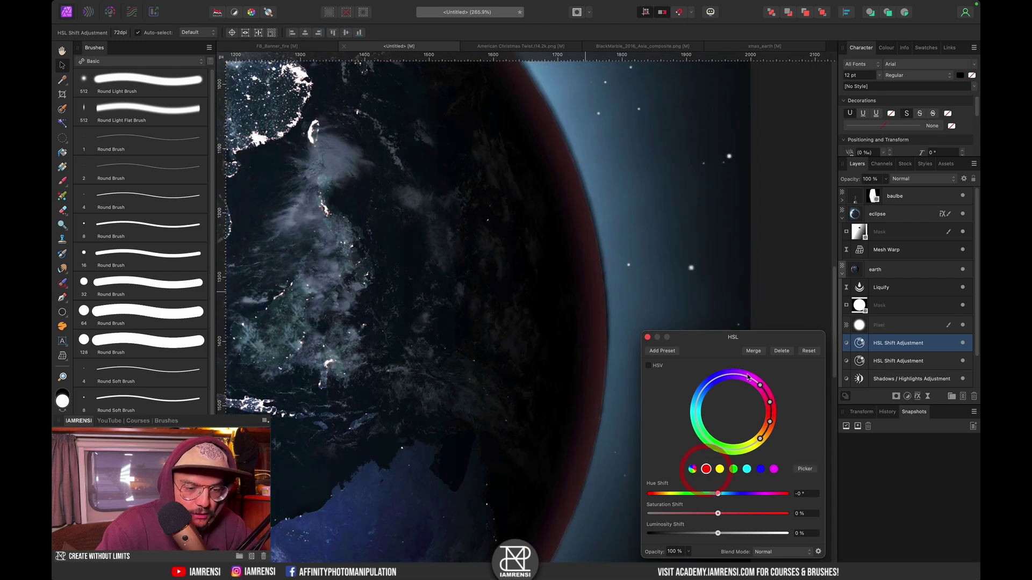
{"action": "left_click_drag", "start_coordinate": [746, 496], "coordinate": [777, 495]}
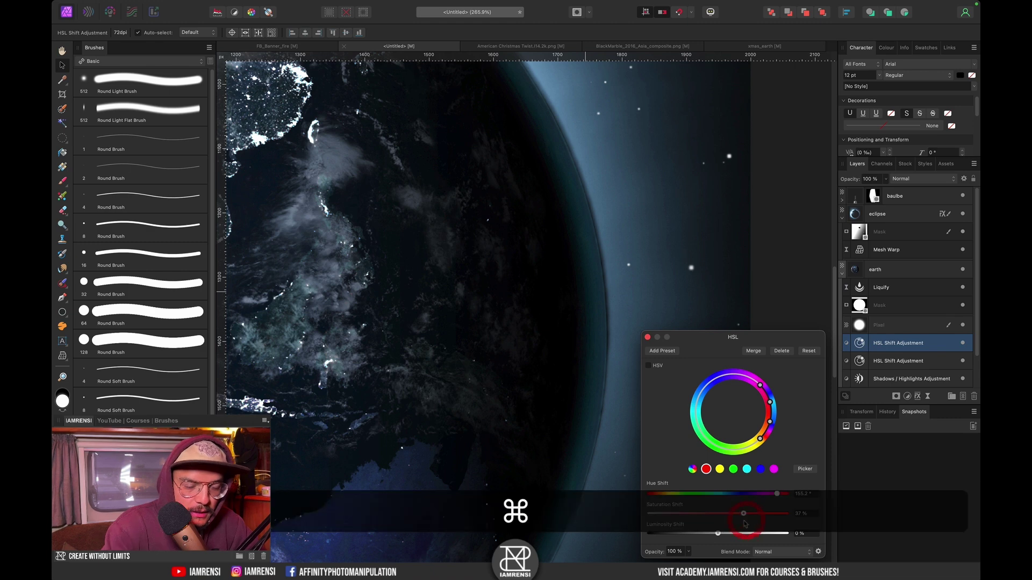
{"action": "key", "text": "super+0"}
{"action": "scroll", "coordinate": [497, 427], "scroll_direction": "right", "scroll_amount": 3}
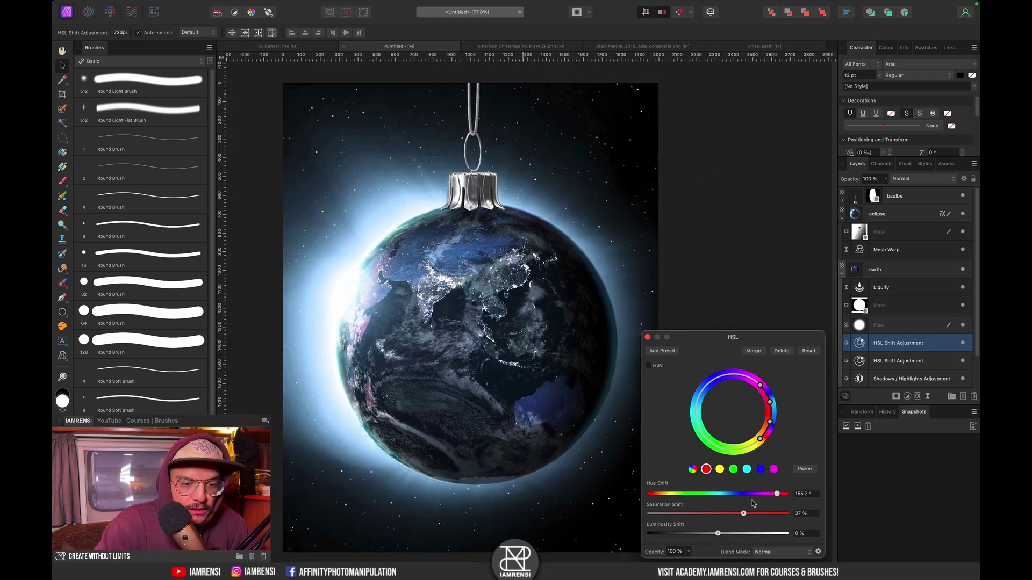
{"action": "left_click", "coordinate": [648, 337]}
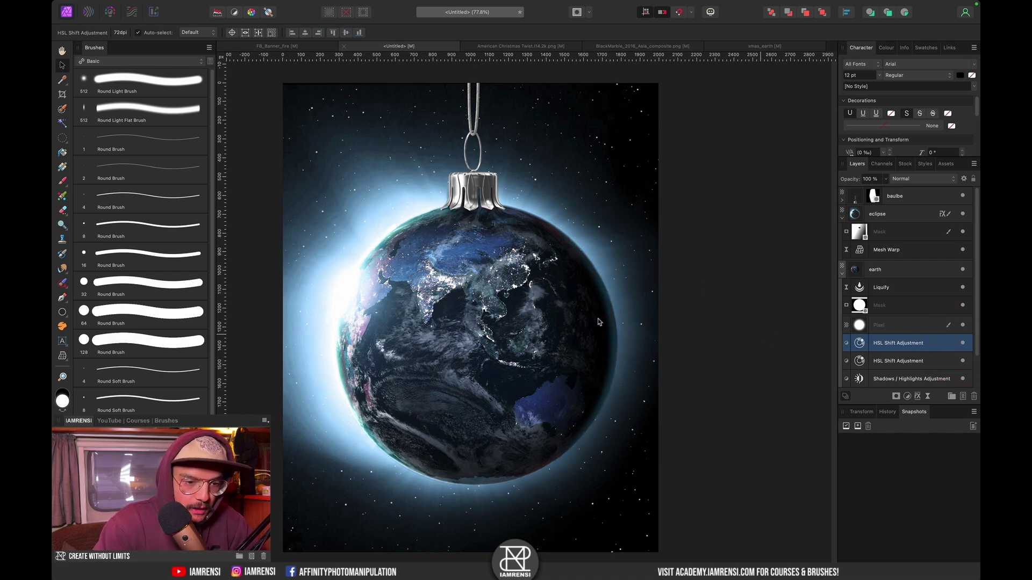
Step: Invert the new HSL adjustment's mask and paint white along the globe's right and lower-right rim to recolour the red edge
{"action": "key", "text": "super+i"}
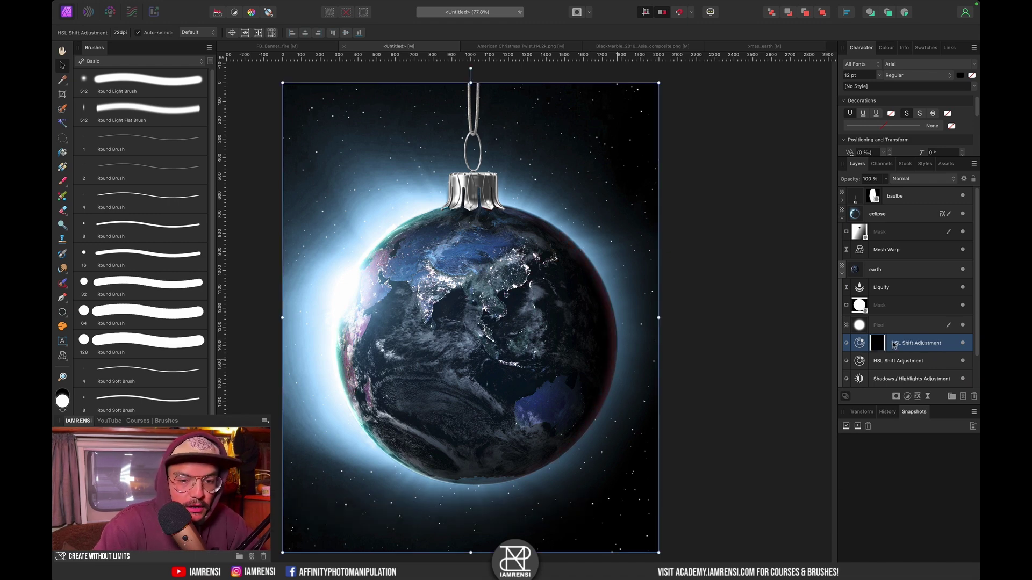
{"action": "key", "text": "b"}
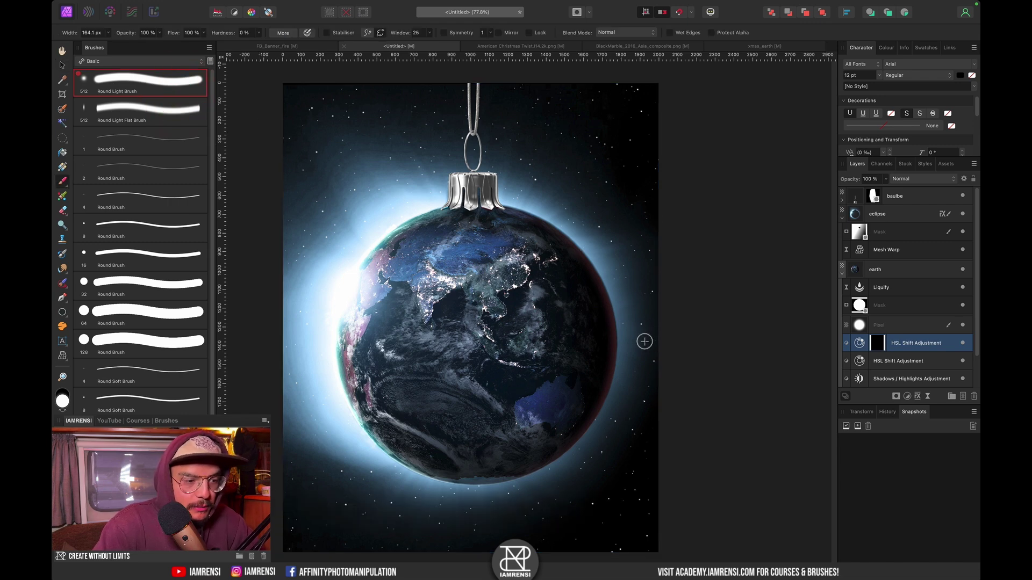
{"action": "scroll", "coordinate": [645, 340], "scroll_direction": "up", "scroll_amount": 3}
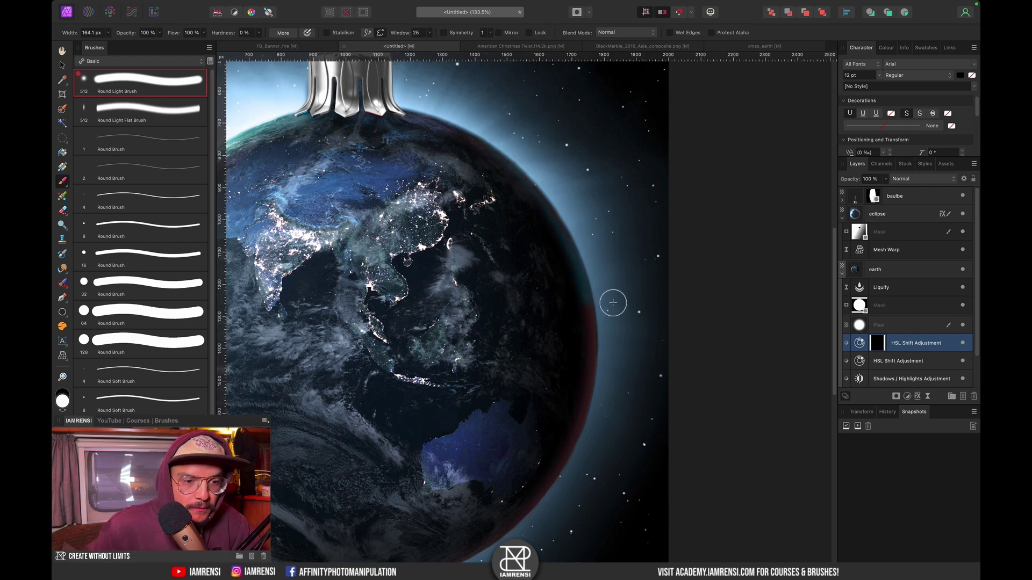
{"action": "mouse_move", "coordinate": [586, 320]}
{"action": "left_mouse_down"}
{"action": "mouse_move", "coordinate": [582, 302]}
{"action": "mouse_move", "coordinate": [599, 315]}
{"action": "mouse_move", "coordinate": [567, 467]}
{"action": "mouse_move", "coordinate": [638, 333]}
{"action": "left_mouse_up"}
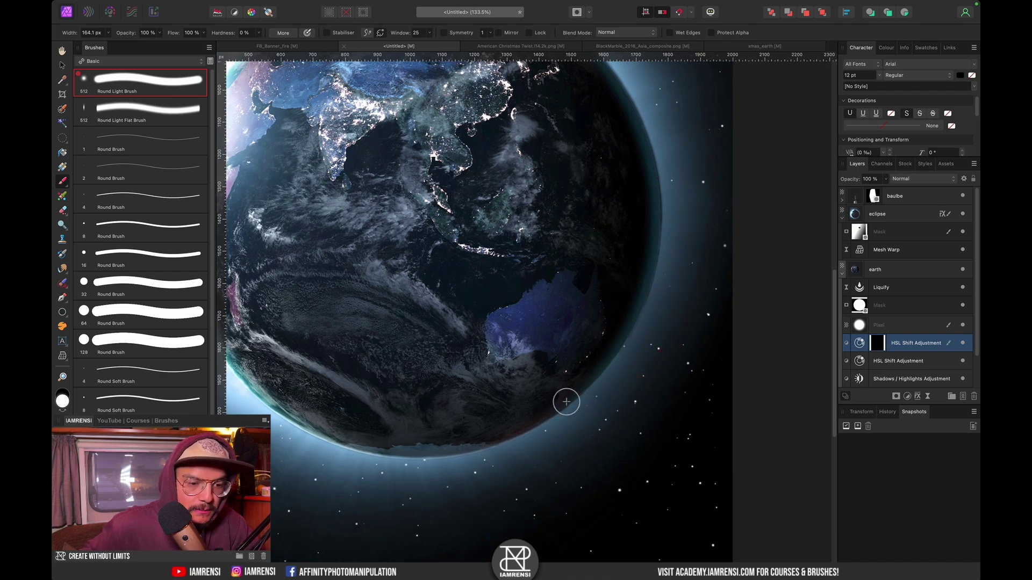
{"action": "left_click", "coordinate": [504, 436]}
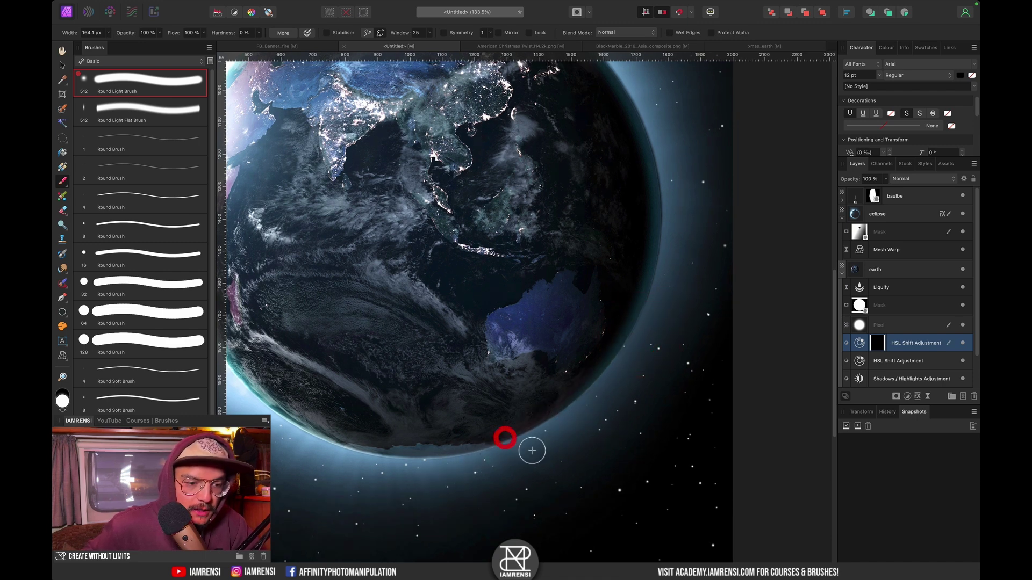
{"action": "left_click", "coordinate": [619, 354]}
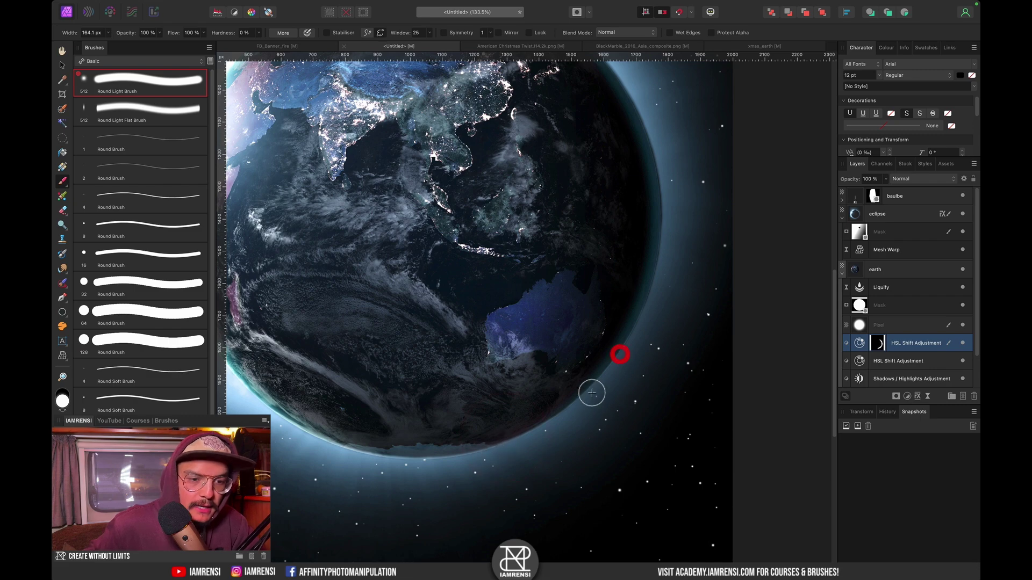
{"action": "key", "text": "space"}
{"action": "left_click_drag", "start_coordinate": [602, 52], "coordinate": [649, 340]}
{"action": "key", "text": "super+0"}
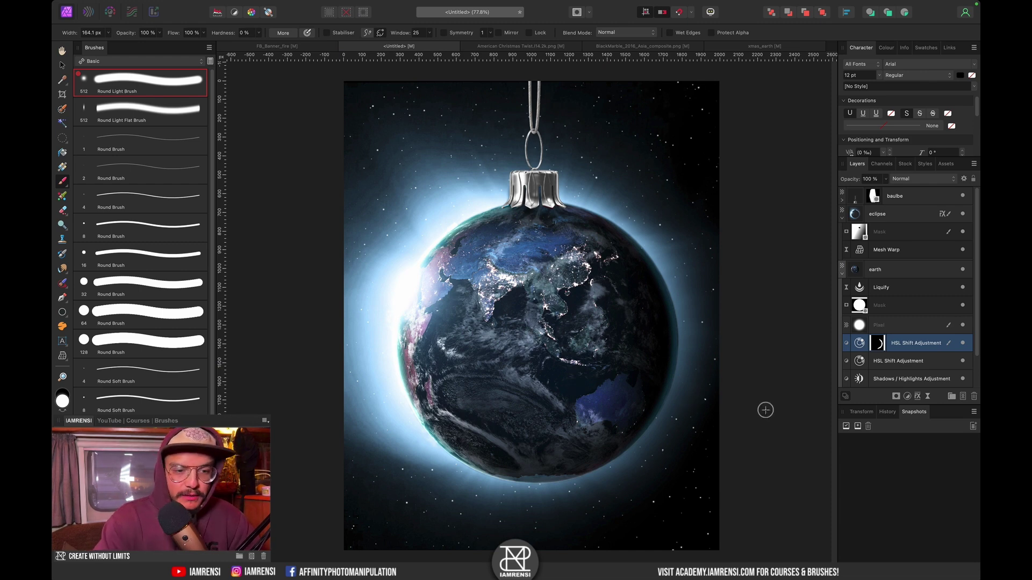
Step: Duplicate the Overlay pixel layer inside the earth layer and set the copy's opacity to 33%
{"action": "left_click", "coordinate": [902, 324]}
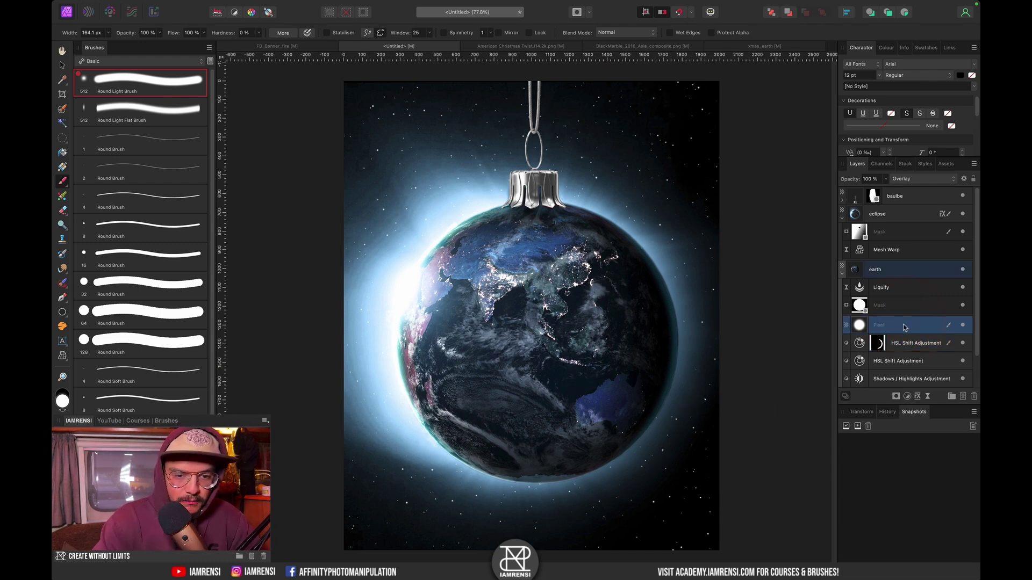
{"action": "key", "text": "super"}
{"action": "key", "text": "super+j"}
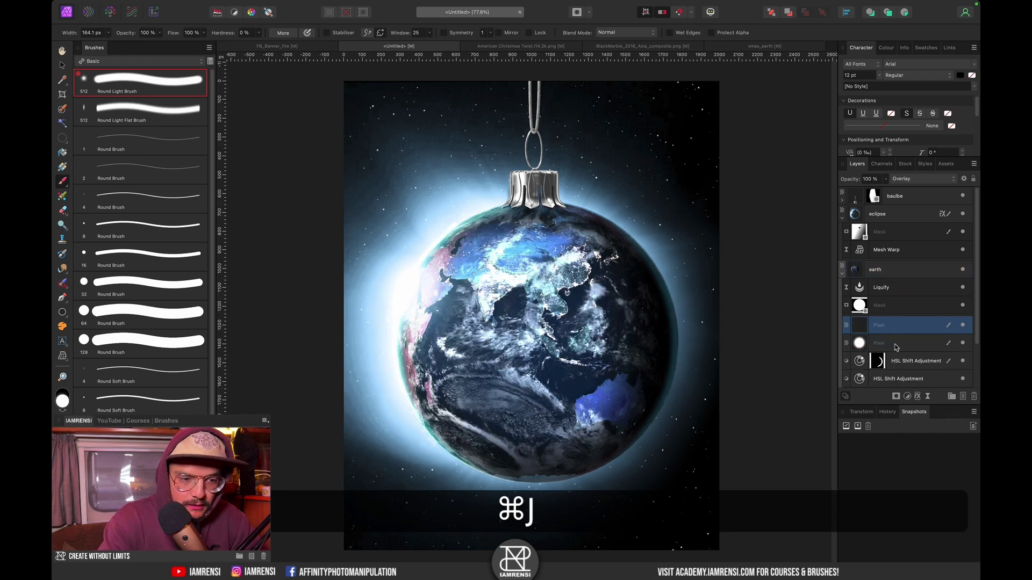
{"action": "key", "text": "super"}
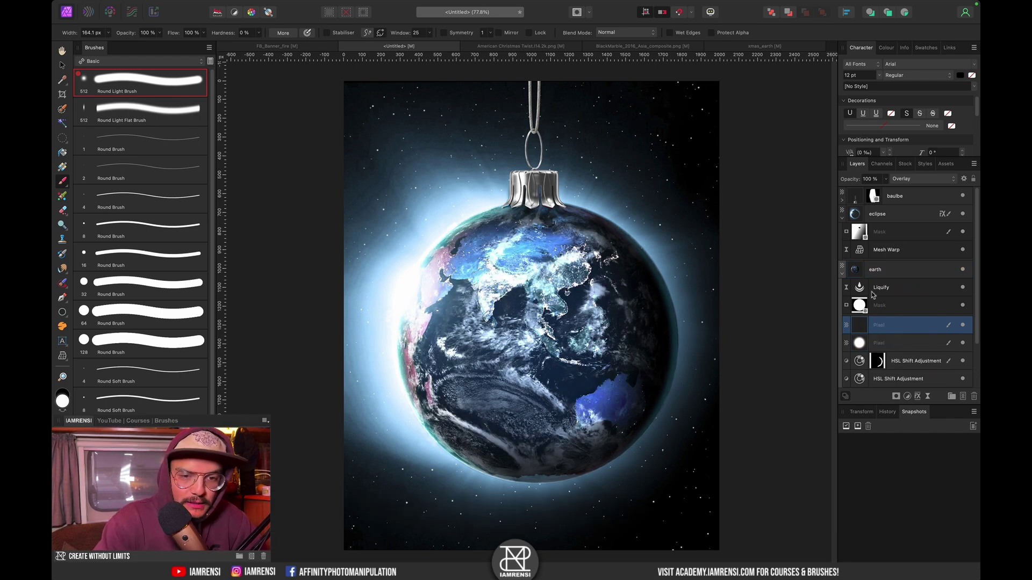
{"action": "key", "text": "v"}
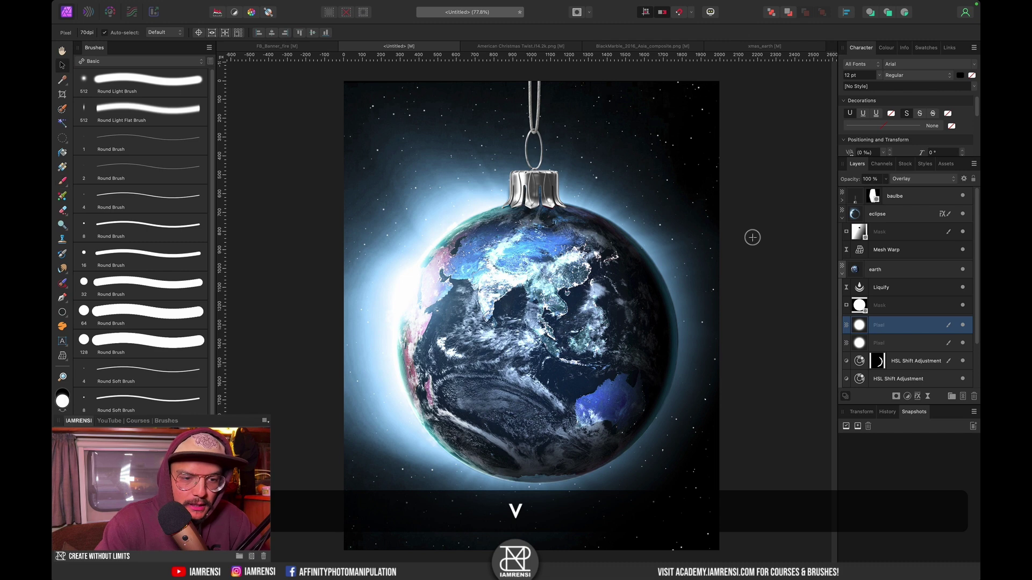
{"action": "left_click_drag", "start_coordinate": [853, 183], "coordinate": [823, 190]}
{"action": "left_click_drag", "start_coordinate": [799, 234], "coordinate": [798, 235]}
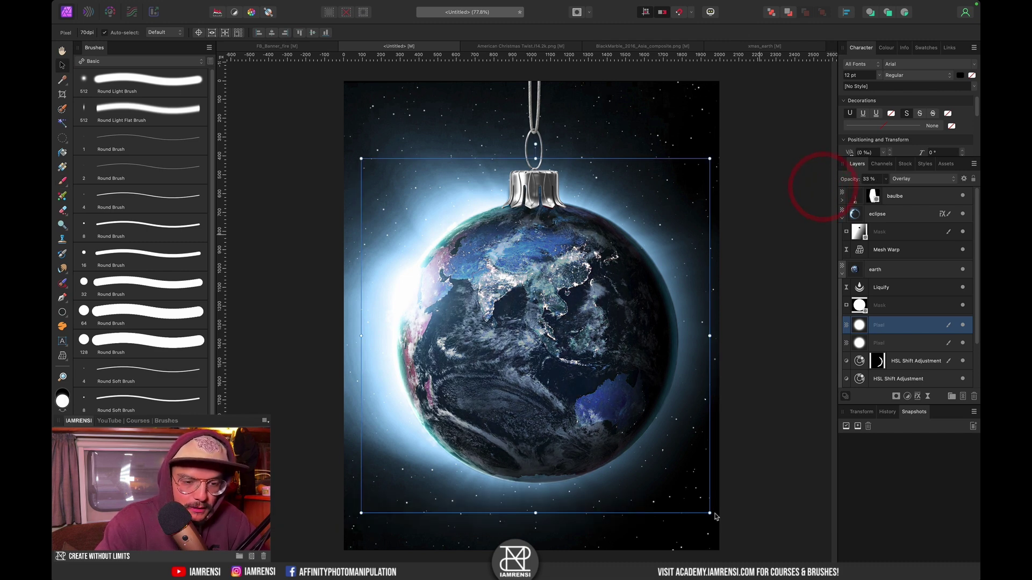
Step: Move the duplicated Overlay layer slightly left toward the globe's lit side, and compare the globe with and without it
{"action": "left_click_drag", "start_coordinate": [561, 356], "coordinate": [537, 357]}
{"action": "left_click", "coordinate": [961, 325]}
{"action": "left_click", "coordinate": [963, 326]}
{"action": "key", "text": "super+0"}
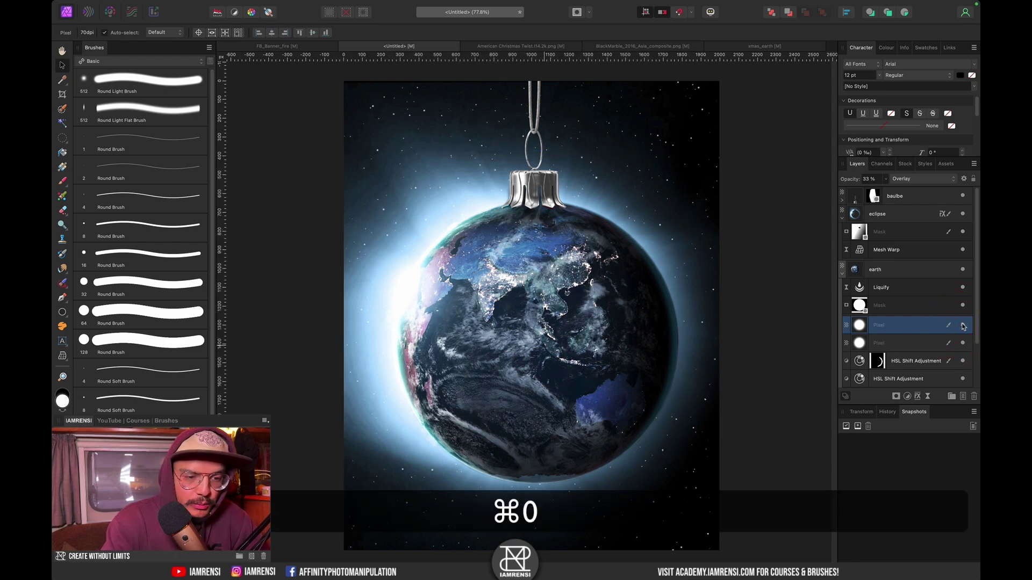
{"action": "scroll", "coordinate": [558, 282], "scroll_direction": "up", "scroll_amount": 3}
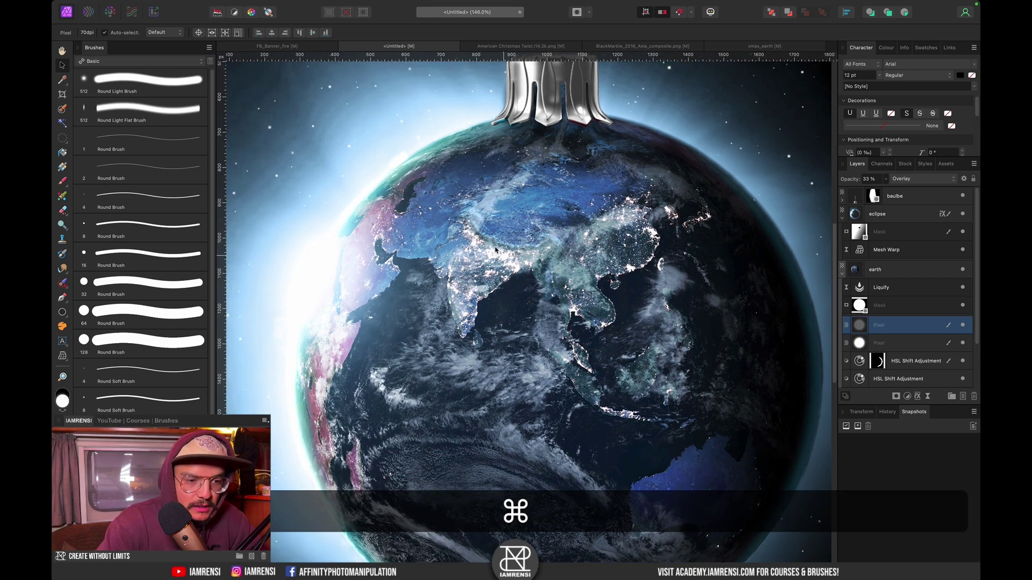
{"action": "scroll", "coordinate": [485, 260], "scroll_direction": "up", "scroll_amount": 5}
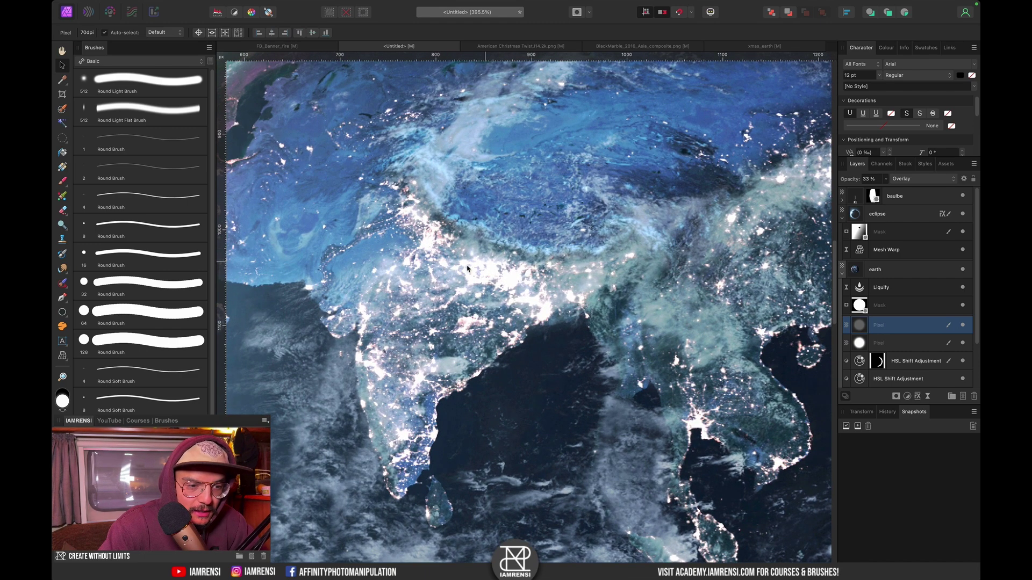
{"action": "key", "text": "super+0"}
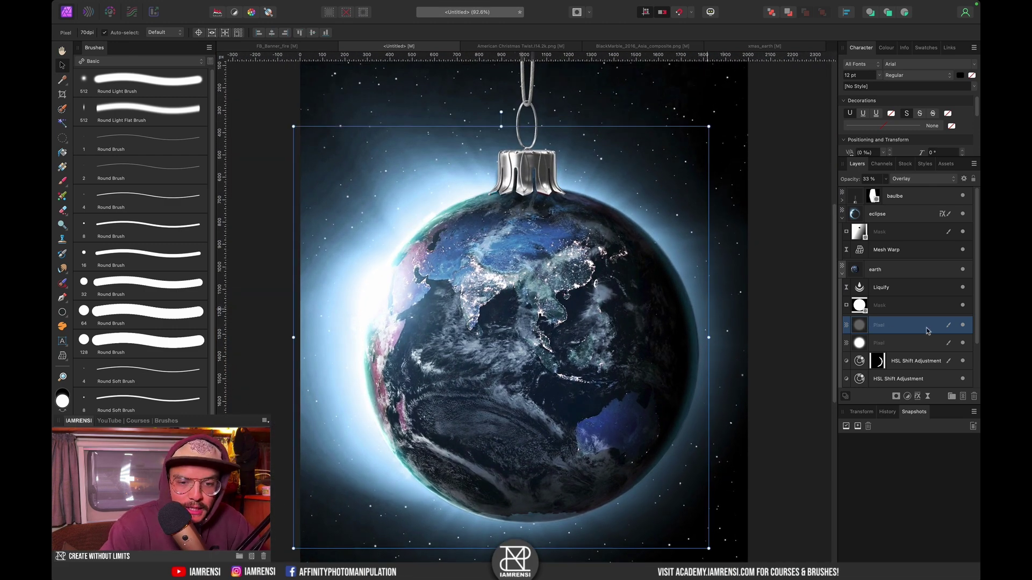
Step: Add a Colour Balance adjustment inside the earth layer, with highlights at 53% Cyan/Red and -53% Yellow/Blue, and close its settings
{"action": "left_click", "coordinate": [910, 396]}
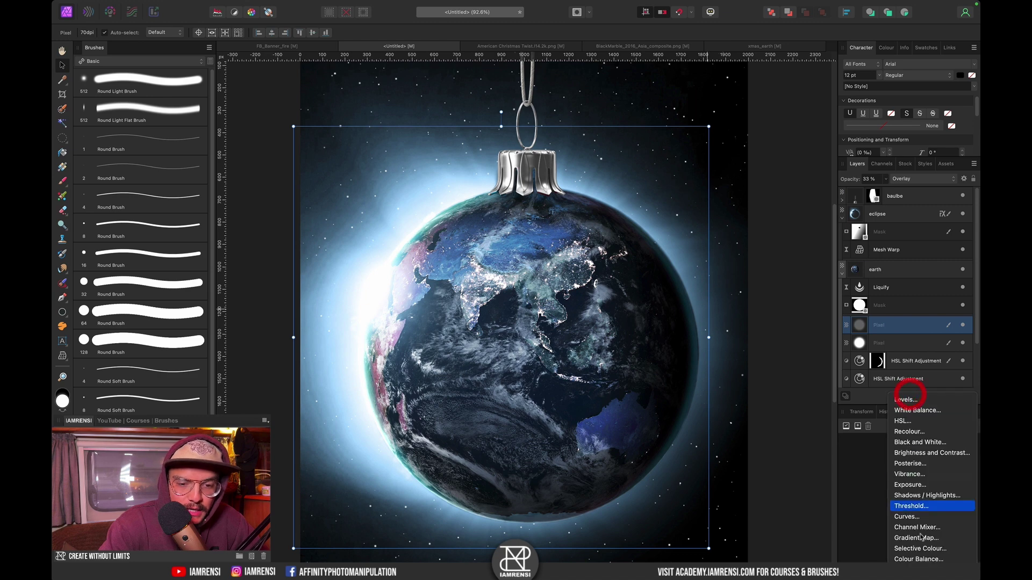
{"action": "left_click", "coordinate": [933, 497]}
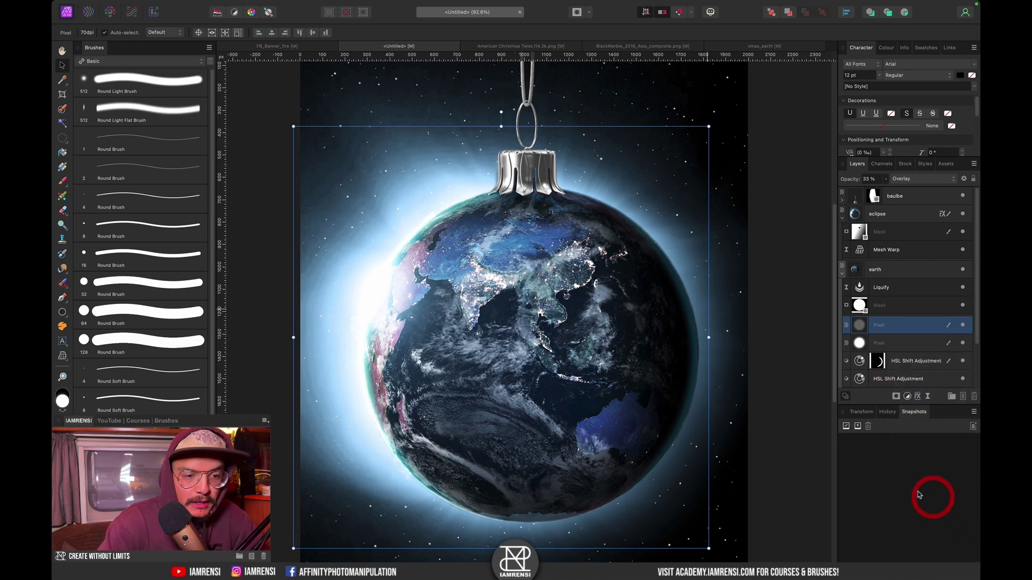
{"action": "left_click", "coordinate": [701, 467]}
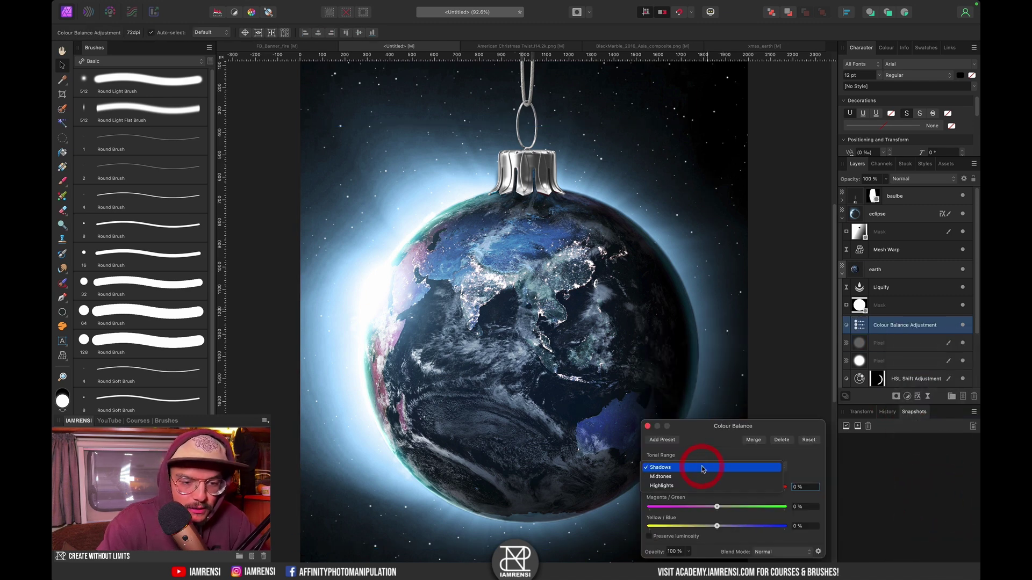
{"action": "left_click", "coordinate": [674, 486]}
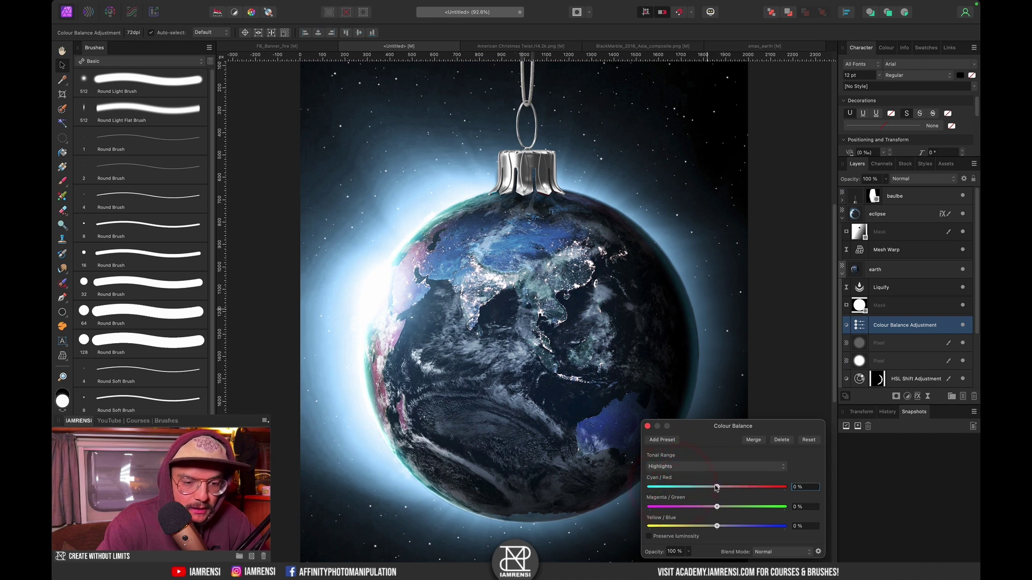
{"action": "left_click_drag", "start_coordinate": [749, 489], "coordinate": [757, 488]}
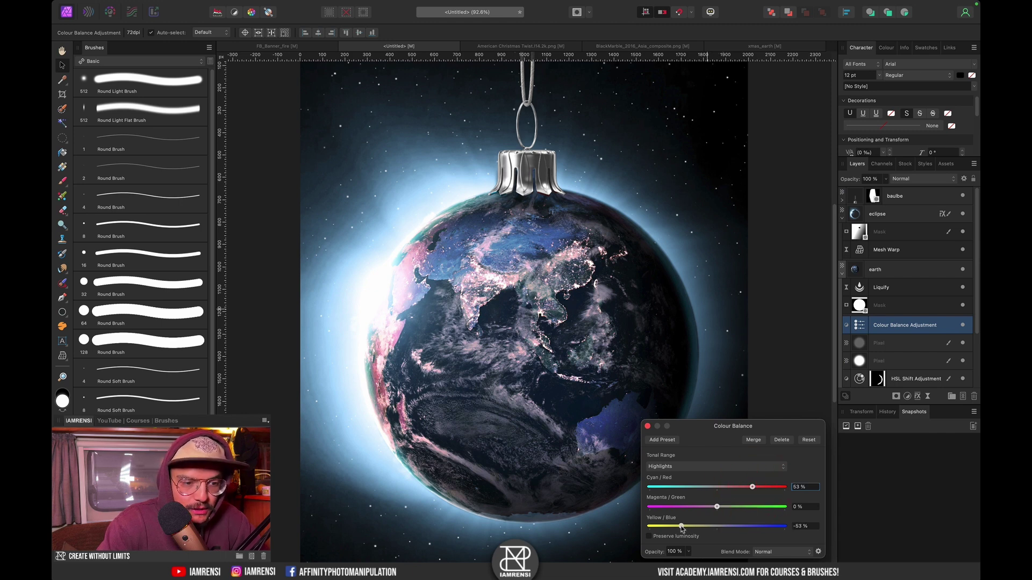
{"action": "left_click", "coordinate": [717, 508]}
{"action": "left_click", "coordinate": [648, 427]}
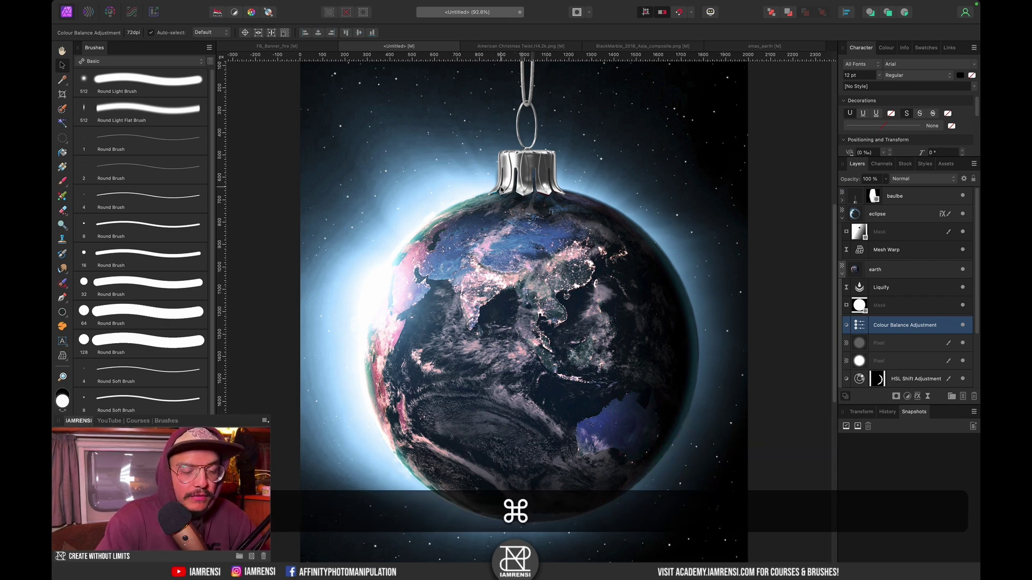
Step: Examine the metal cap's lower edge up close and compare it with the original striped ornament document
{"action": "scroll", "coordinate": [501, 190], "scroll_direction": "up", "scroll_amount": 3}
{"action": "scroll", "coordinate": [532, 248], "scroll_direction": "up", "scroll_amount": 5}
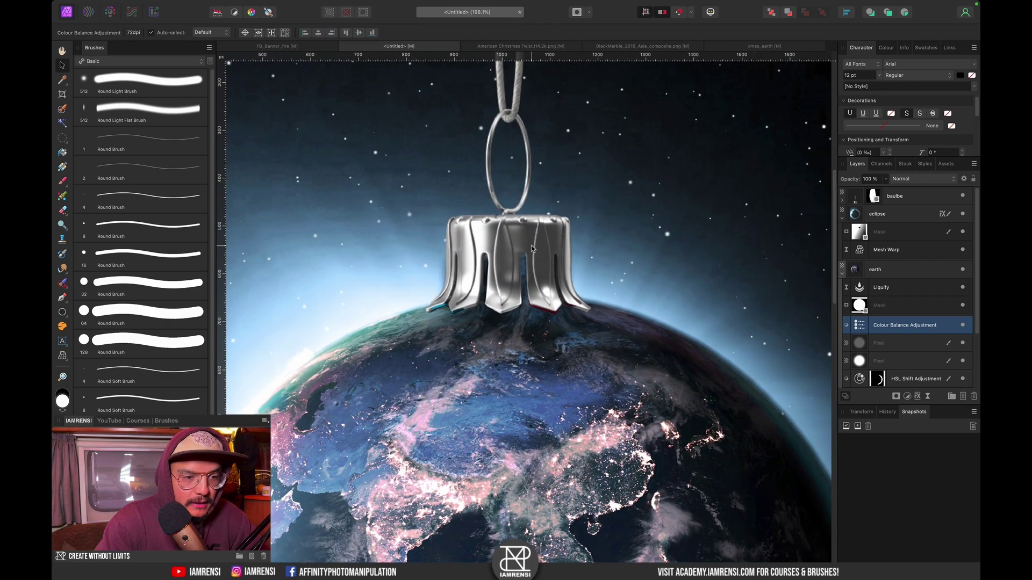
{"action": "scroll", "coordinate": [479, 273], "scroll_direction": "left", "scroll_amount": 1}
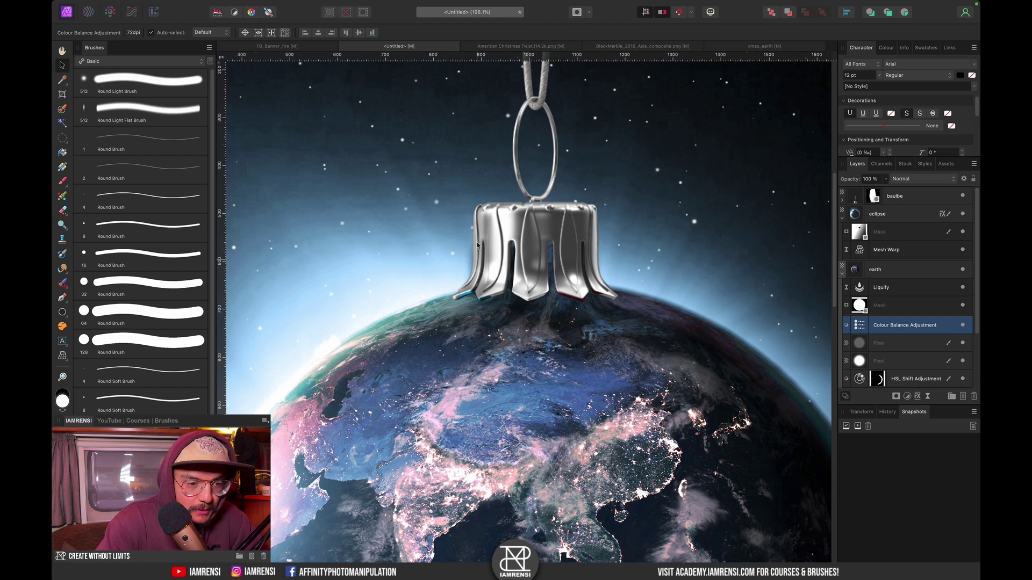
{"action": "left_click", "coordinate": [860, 233]}
{"action": "key", "text": "b"}
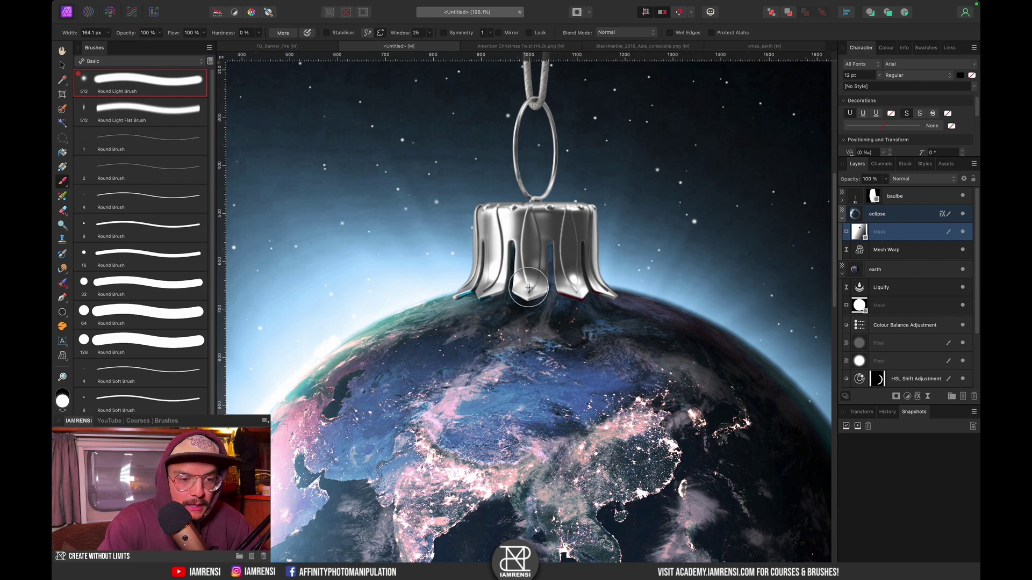
{"action": "scroll", "coordinate": [497, 296], "scroll_direction": "up", "scroll_amount": 5}
{"action": "key", "text": "v"}
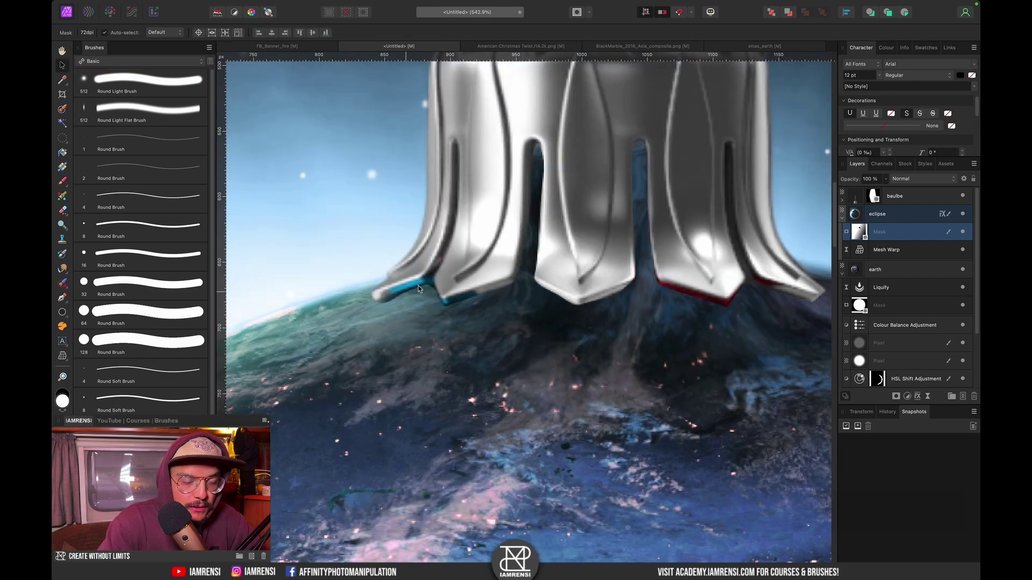
{"action": "left_click", "coordinate": [530, 45]}
{"action": "key", "text": "w"}
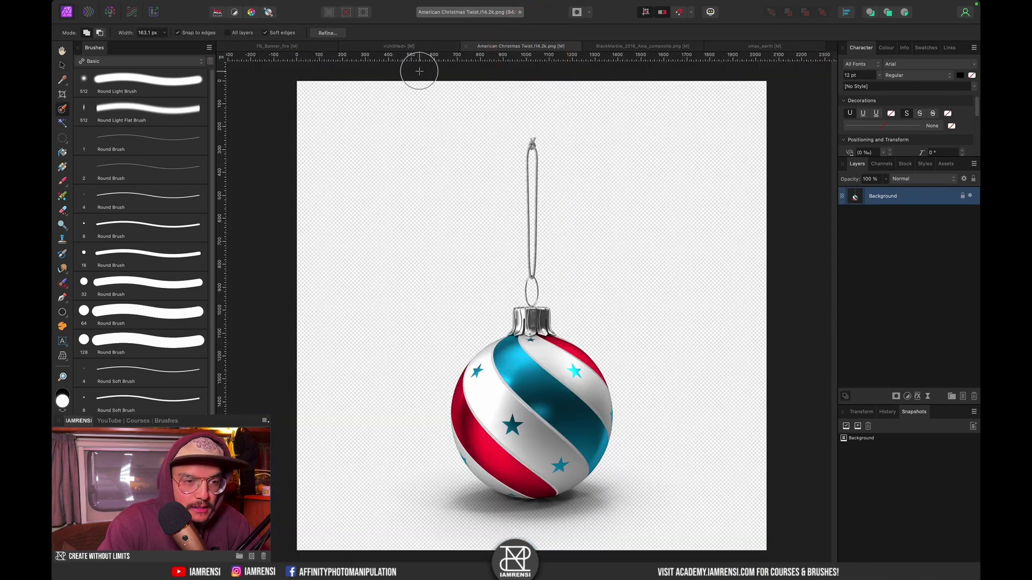
{"action": "left_click", "coordinate": [400, 47]}
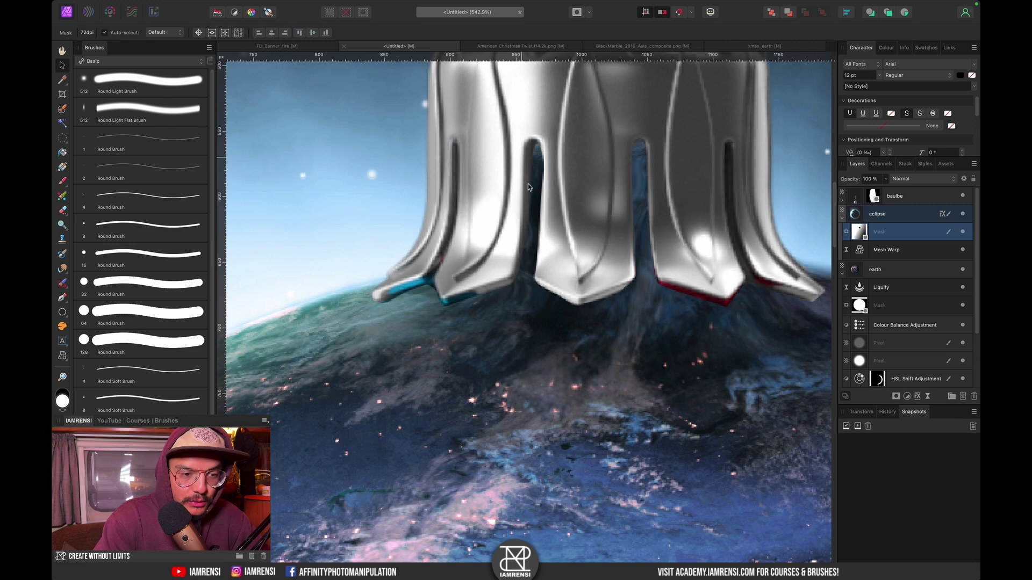
Step: Add an Exposure adjustment at -3.67 above the masked HSL adjustment inside the earth layer, and invert it
{"action": "left_click", "coordinate": [842, 217]}
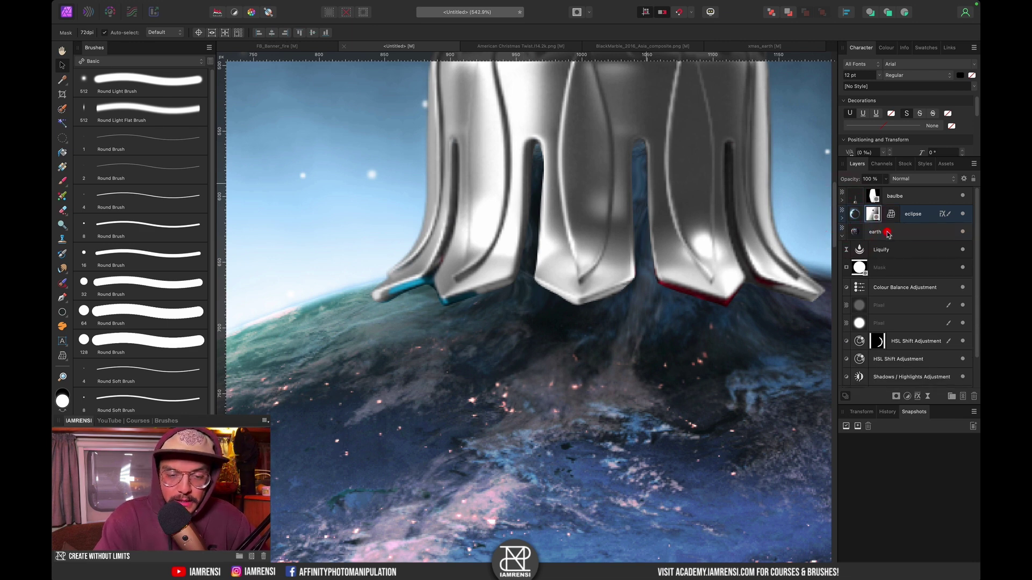
{"action": "left_click", "coordinate": [887, 232]}
{"action": "left_click", "coordinate": [892, 305]}
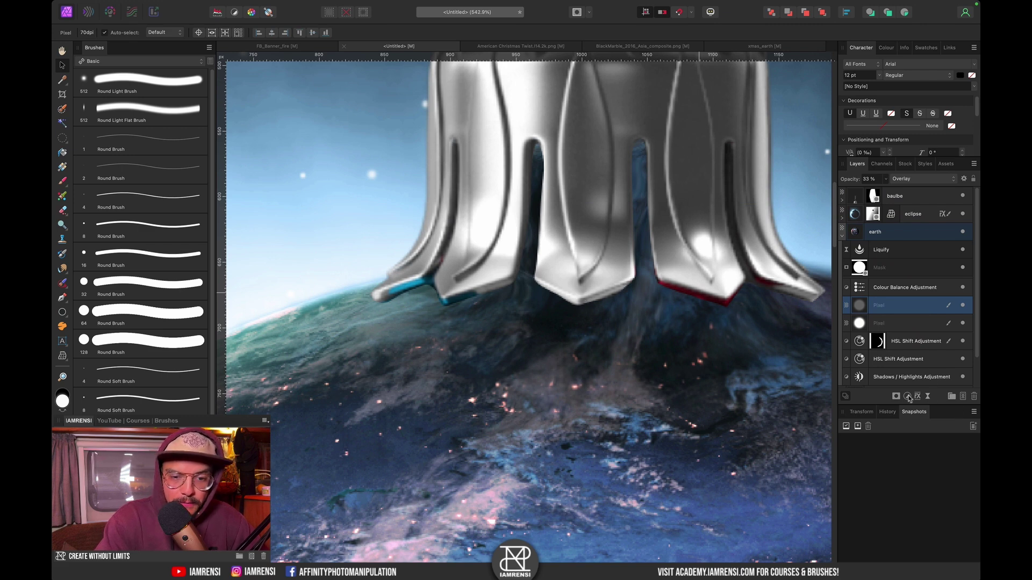
{"action": "left_click", "coordinate": [912, 346]}
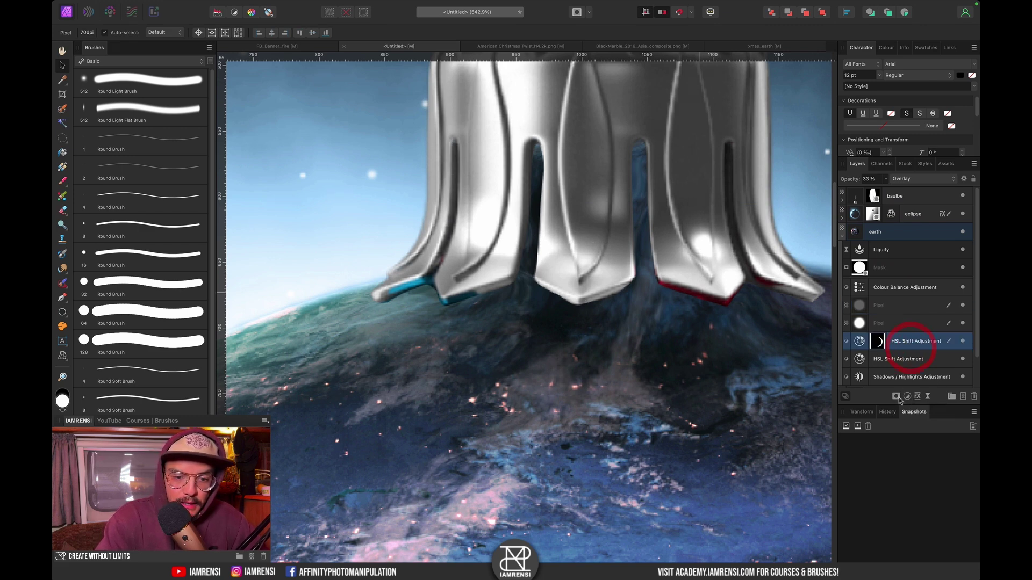
{"action": "left_click", "coordinate": [907, 396]}
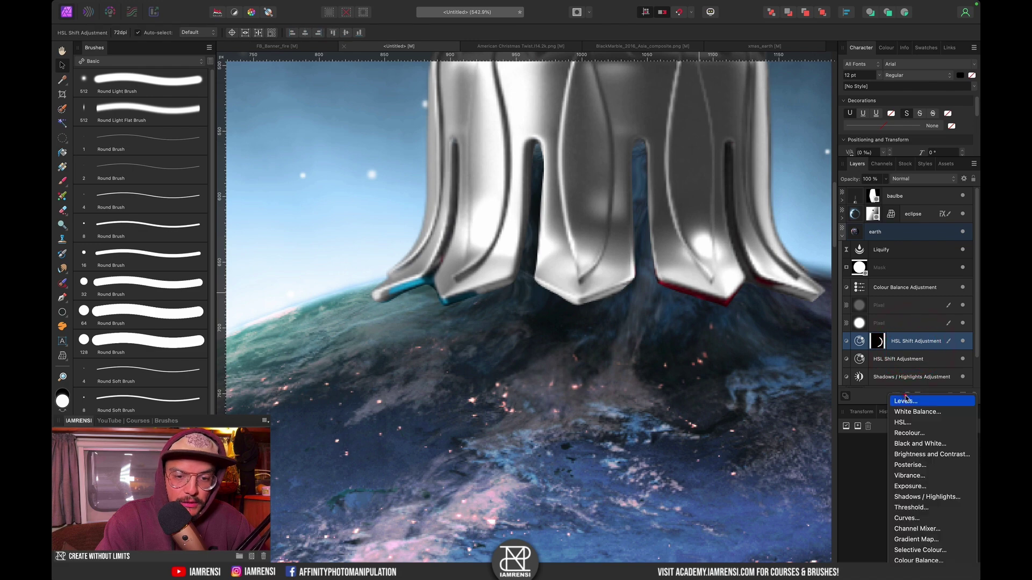
{"action": "left_click", "coordinate": [919, 485]}
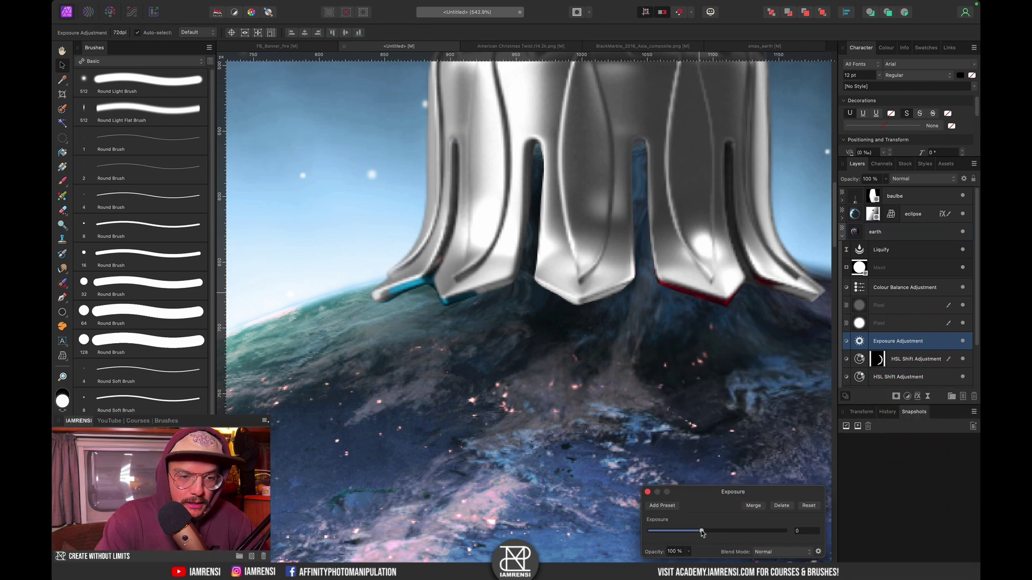
{"action": "left_click_drag", "start_coordinate": [702, 533], "coordinate": [683, 536]}
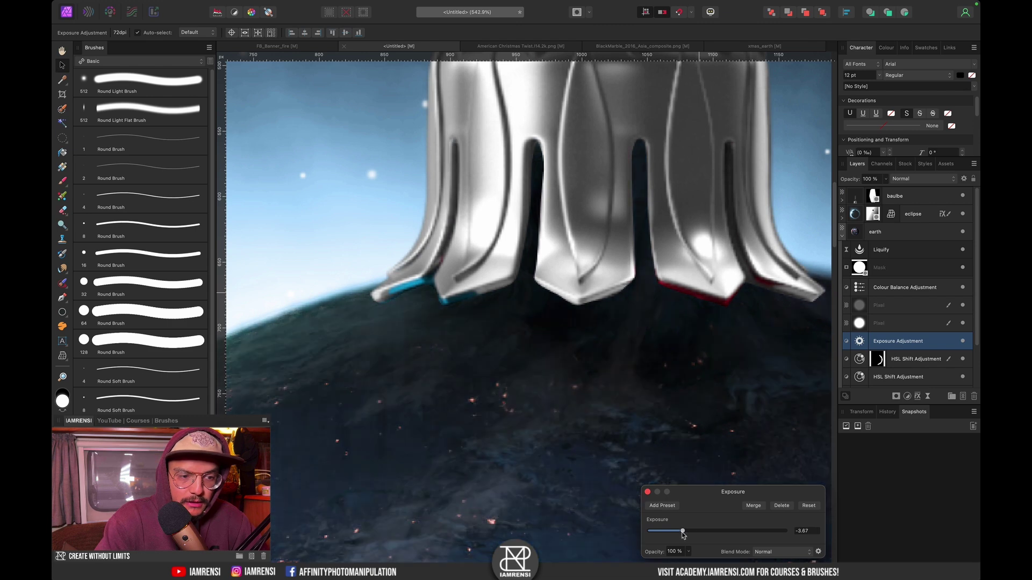
{"action": "left_click", "coordinate": [648, 492]}
{"action": "key", "text": "super+i"}
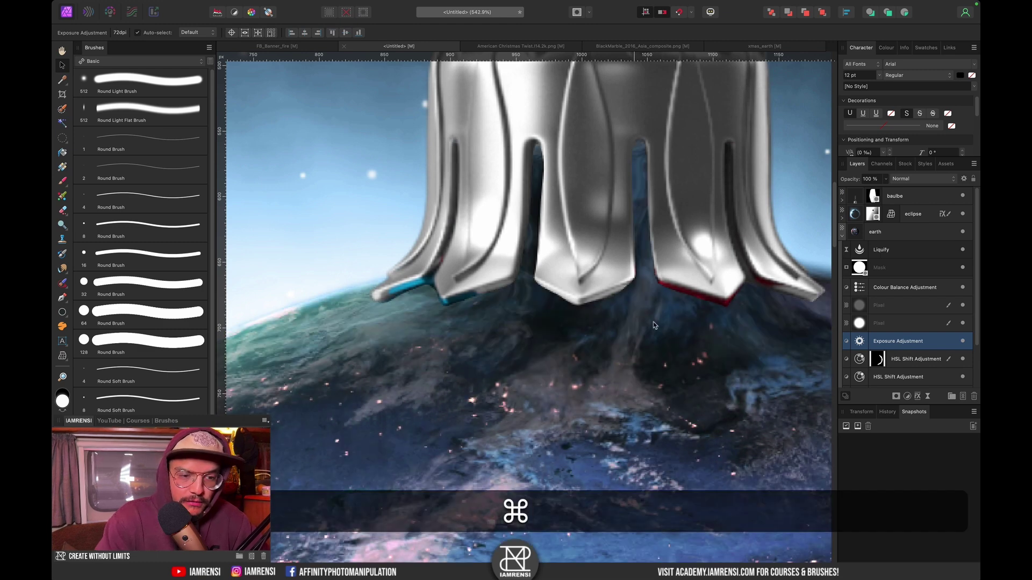
Step: Paint white on the Exposure adjustment's mask in the cap's slits and beneath its petals to shade the globe
{"action": "key", "text": "b"}
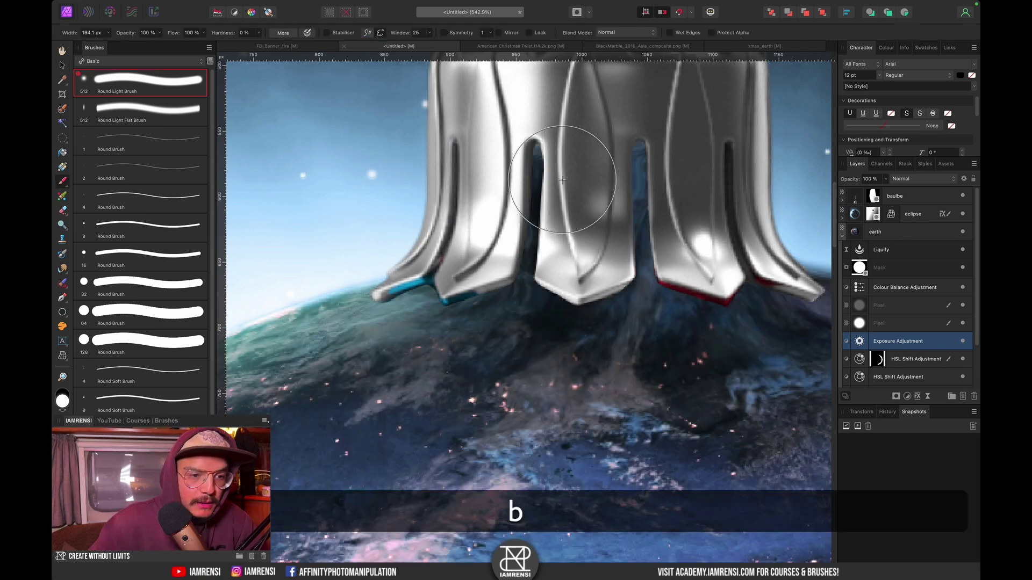
{"action": "key", "text": "x"}
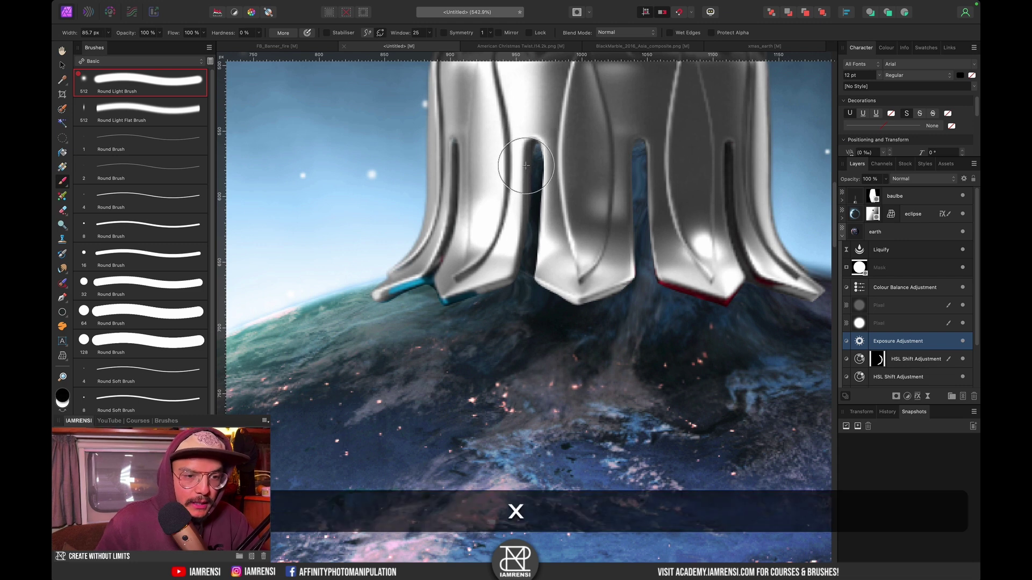
{"action": "key", "text": "x"}
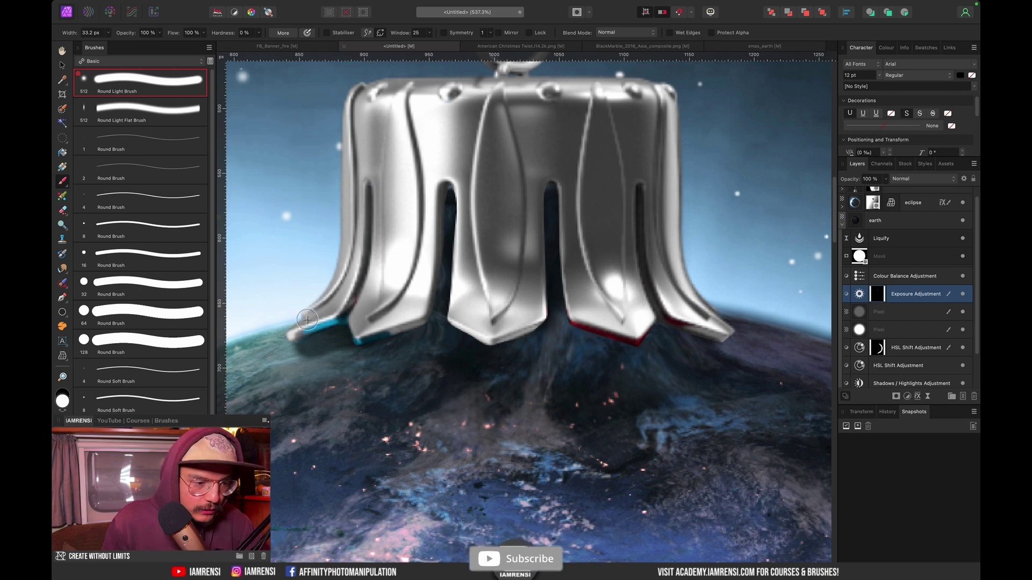
{"action": "mouse_move", "coordinate": [318, 338]}
{"action": "left_mouse_down"}
{"action": "mouse_move", "coordinate": [339, 337]}
{"action": "mouse_move", "coordinate": [334, 328]}
{"action": "left_mouse_up"}
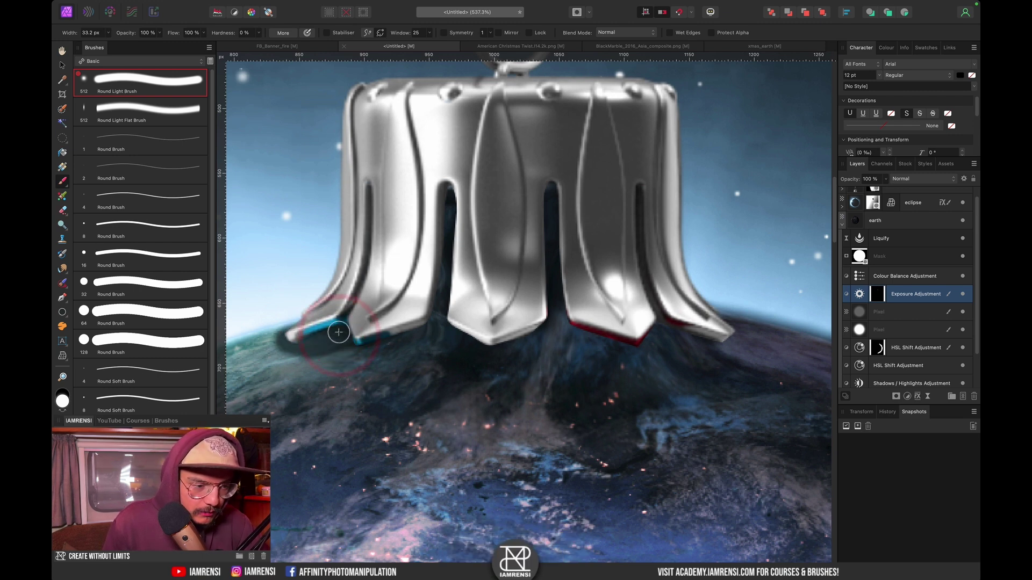
{"action": "scroll", "coordinate": [338, 314], "scroll_direction": "down", "scroll_amount": 2}
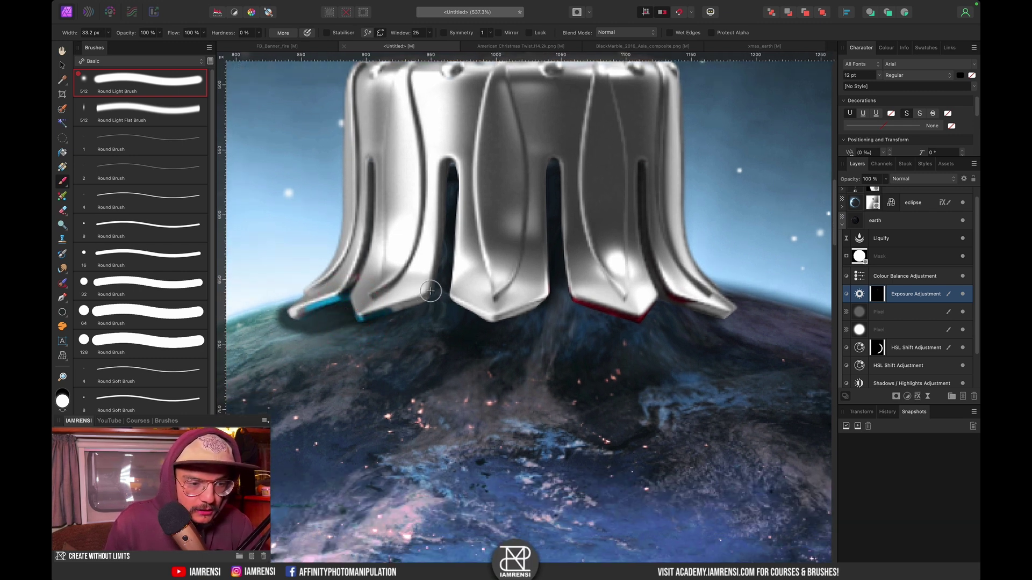
{"action": "left_click_drag", "start_coordinate": [562, 289], "coordinate": [601, 306]}
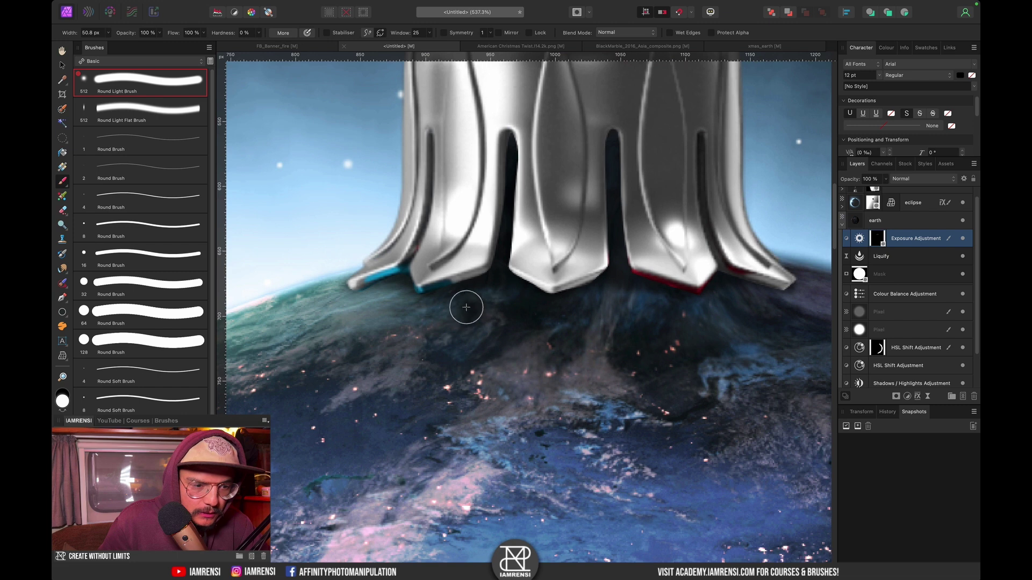
Step: Set the Exposure adjustment to -1.899, close its settings and fit the whole image in view
{"action": "double_click", "coordinate": [863, 242]}
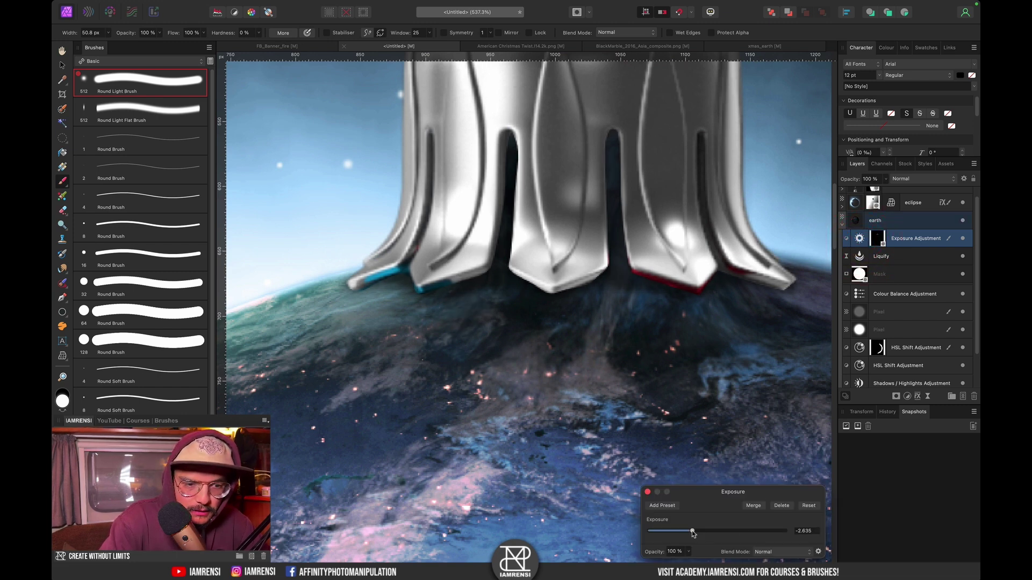
{"action": "left_click_drag", "start_coordinate": [702, 534], "coordinate": [702, 534]}
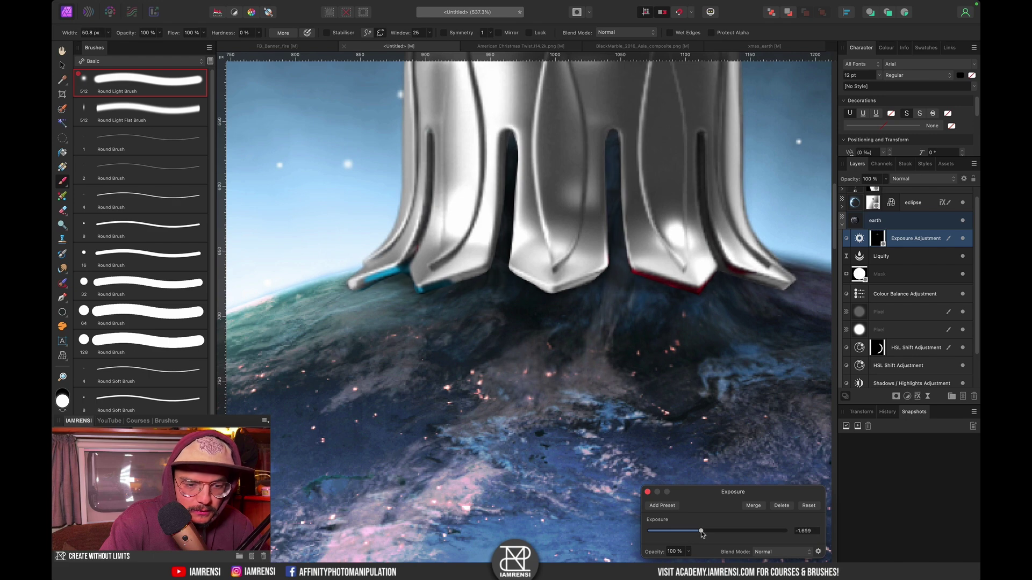
{"action": "key", "text": "super+0"}
{"action": "left_click", "coordinate": [648, 493]}
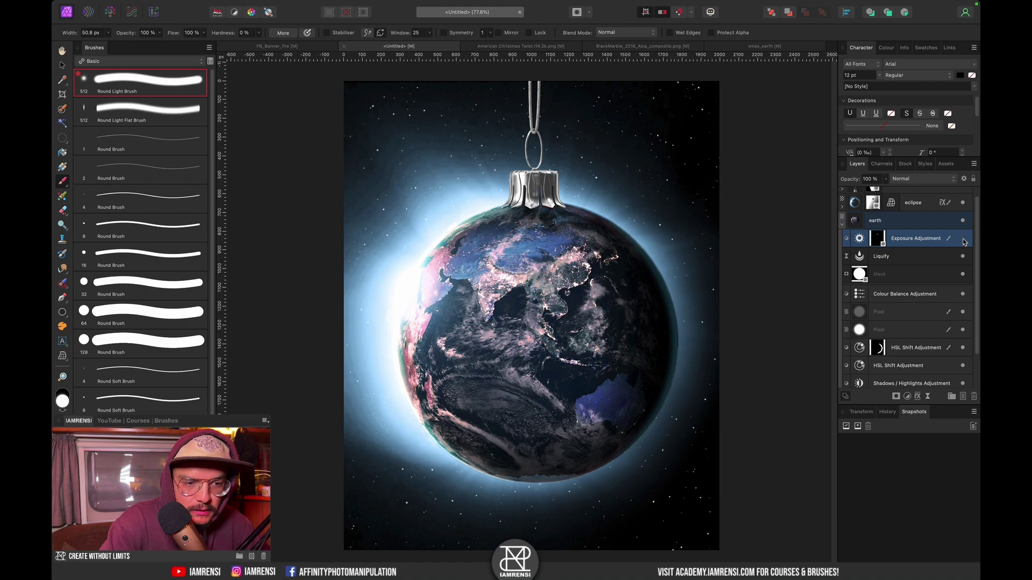
Step: Collapse the earth layer and add a new pixel layer inside the baulbe layer, below its curve mask
{"action": "scroll", "coordinate": [518, 203], "scroll_direction": "up", "scroll_amount": 5}
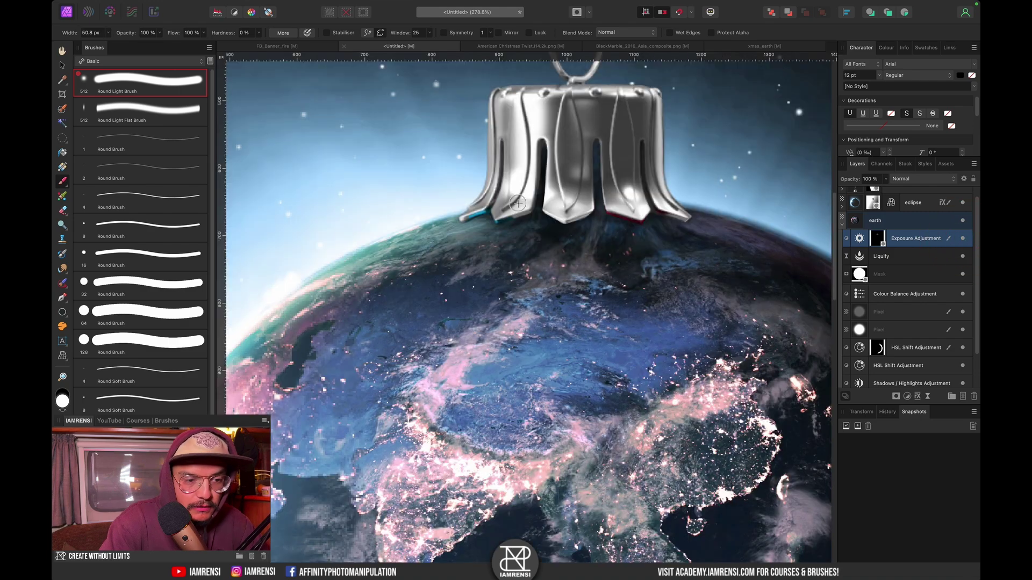
{"action": "scroll", "coordinate": [403, 361], "scroll_direction": "up", "scroll_amount": 5}
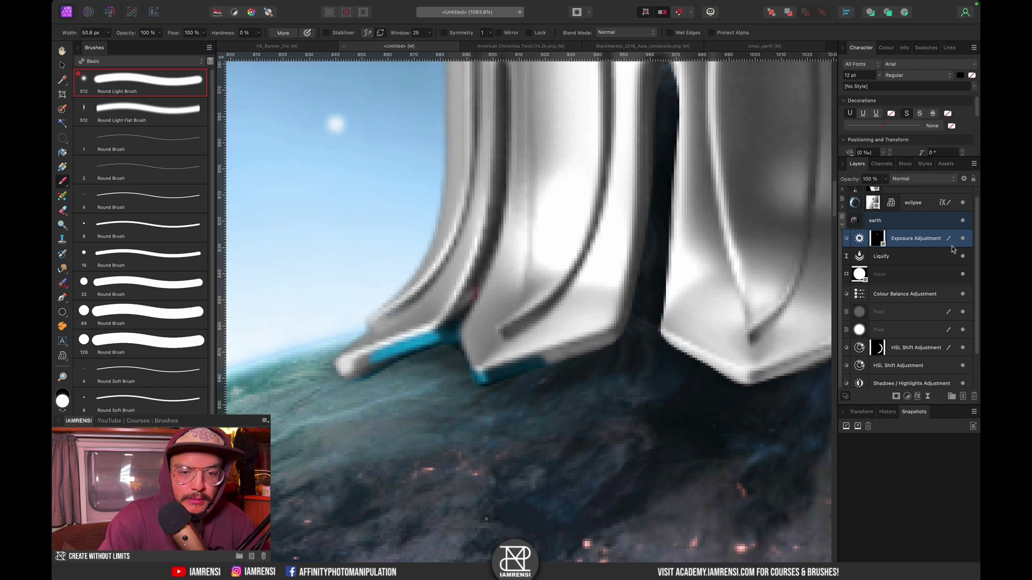
{"action": "left_click", "coordinate": [843, 224]}
{"action": "left_click", "coordinate": [894, 196]}
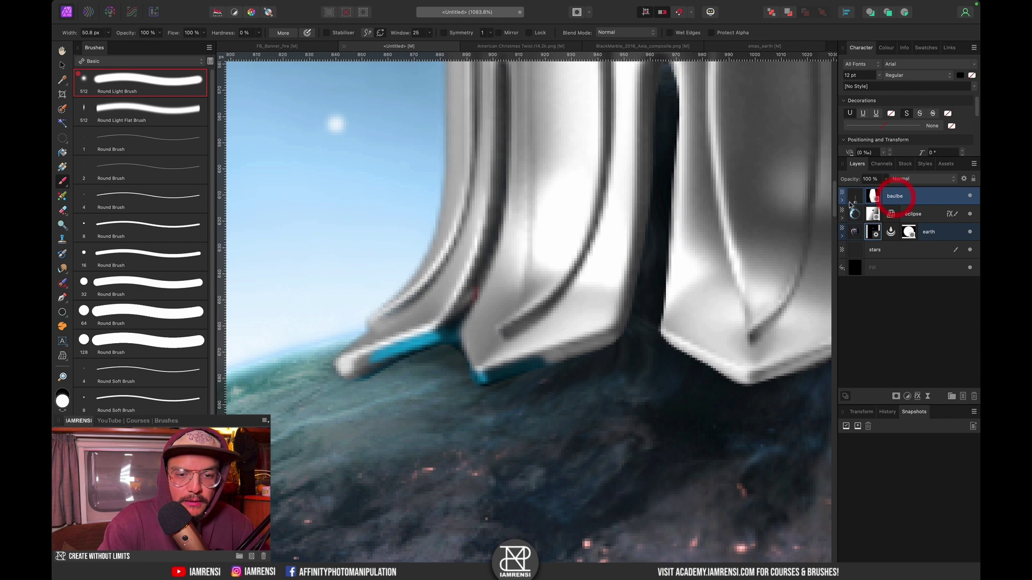
{"action": "left_click", "coordinate": [841, 201]}
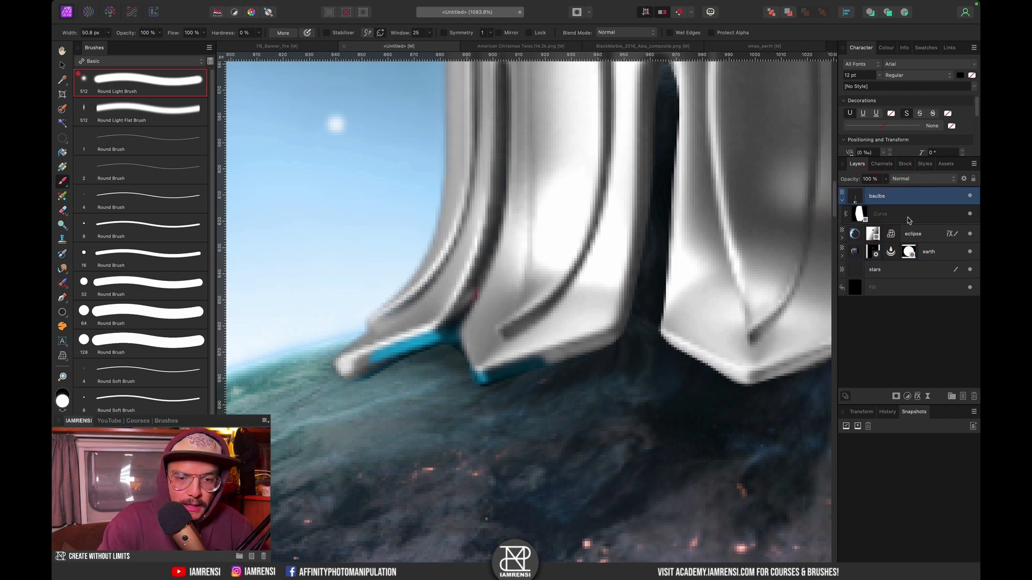
{"action": "left_click", "coordinate": [962, 397]}
{"action": "left_click_drag", "start_coordinate": [881, 209], "coordinate": [890, 216]}
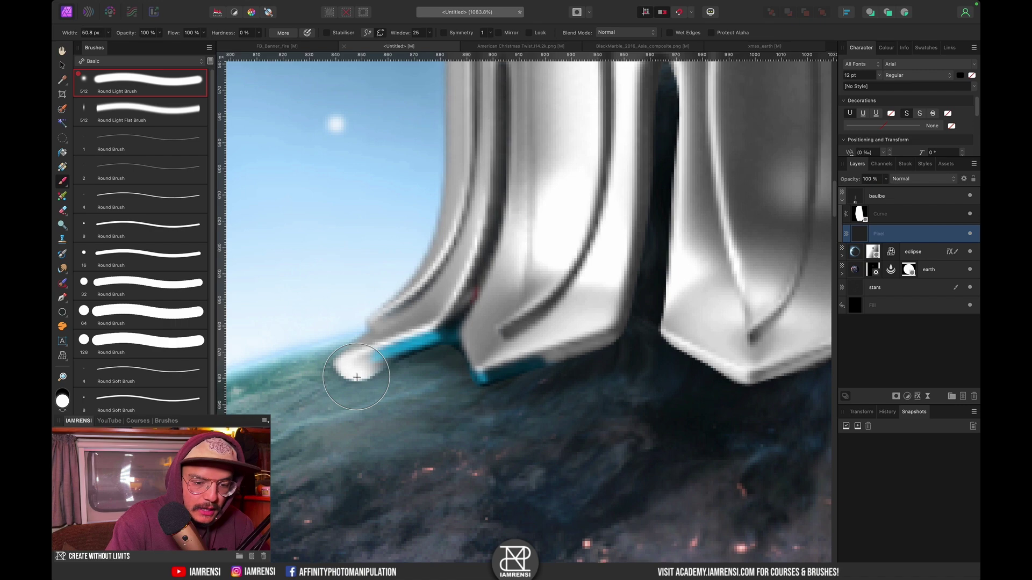
Step: Sample a dark blue (R 24, G 36, B 53) from the globe below the cap as the brush colour
{"action": "key", "text": "bracketleft"}
{"action": "key", "text": "bracketleft"}
{"action": "key", "text": "bracketleft"}
{"action": "mouse_move", "coordinate": [356, 378]}
{"action": "left_mouse_down"}
{"action": "mouse_move", "coordinate": [268, 342]}
{"action": "mouse_move", "coordinate": [302, 154]}
{"action": "left_mouse_up"}
{"action": "left_click_drag", "start_coordinate": [408, 341], "coordinate": [411, 259]}
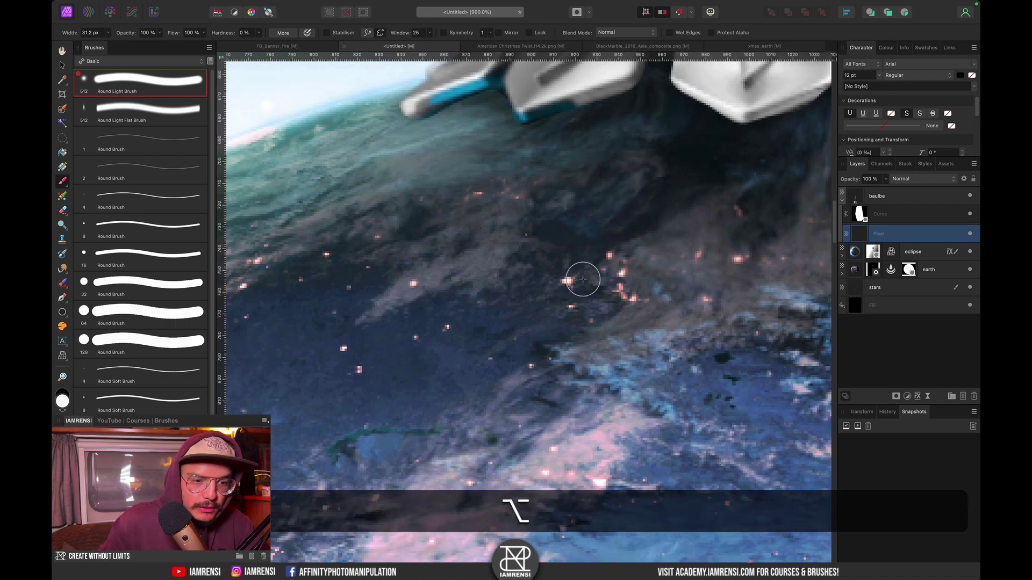
{"action": "scroll", "coordinate": [548, 276], "scroll_direction": "right", "scroll_amount": 7}
{"action": "scroll", "coordinate": [548, 276], "scroll_direction": "down", "scroll_amount": 2}
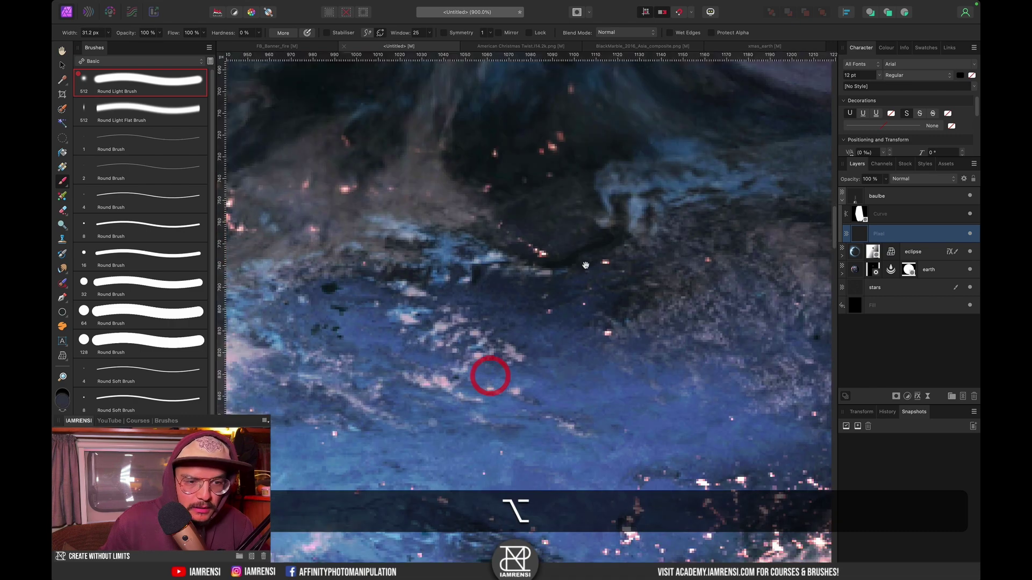
{"action": "left_click", "coordinate": [557, 290], "text": "alt"}
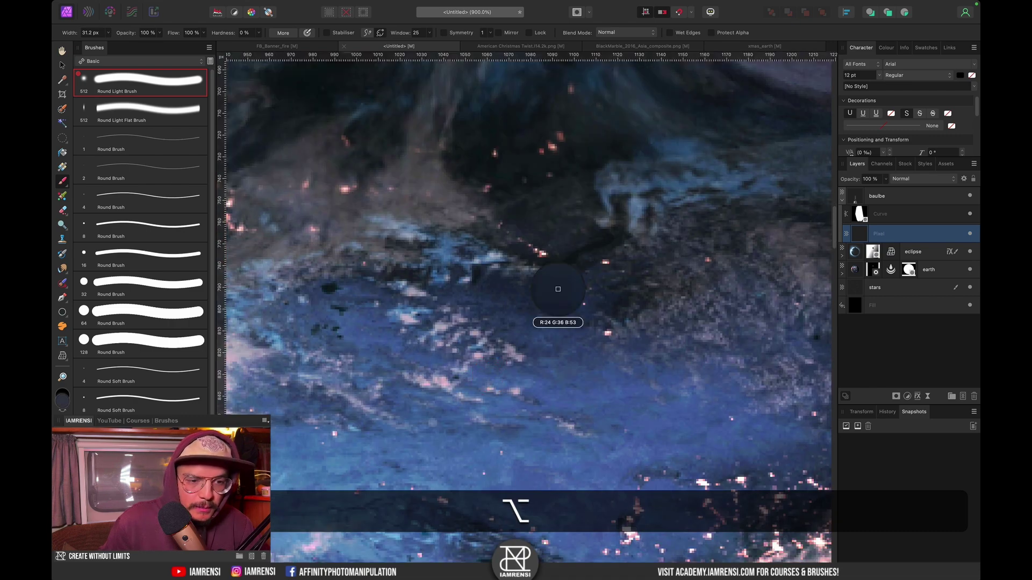
Step: Paint the sampled dark blue along the lower edges of the cap's petals with a 23.1 px soft brush, covering the bright blue and white patches
{"action": "scroll", "coordinate": [646, 297], "scroll_direction": "up", "scroll_amount": 5}
{"action": "scroll", "coordinate": [646, 296], "scroll_direction": "left", "scroll_amount": 5}
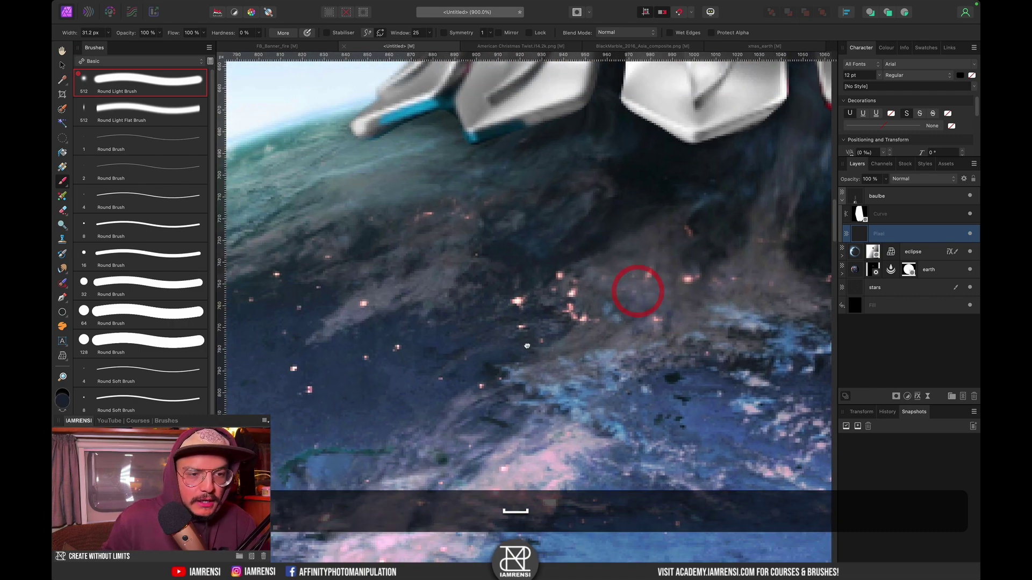
{"action": "key", "text": "super+equal"}
{"action": "key", "text": "super+equal"}
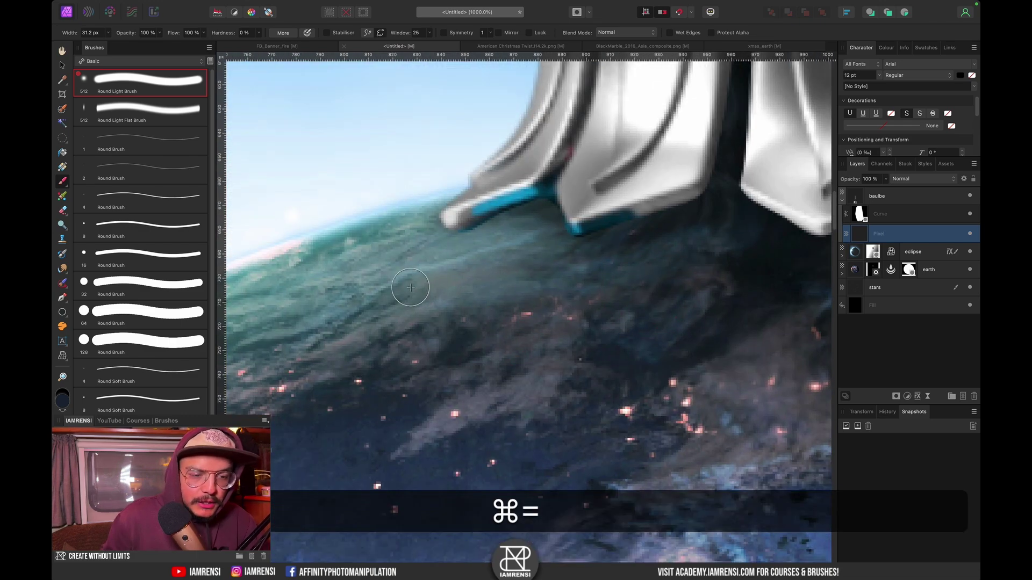
{"action": "key", "text": "bracketleft"}
{"action": "key", "text": "bracketleft"}
{"action": "key", "text": "bracketleft"}
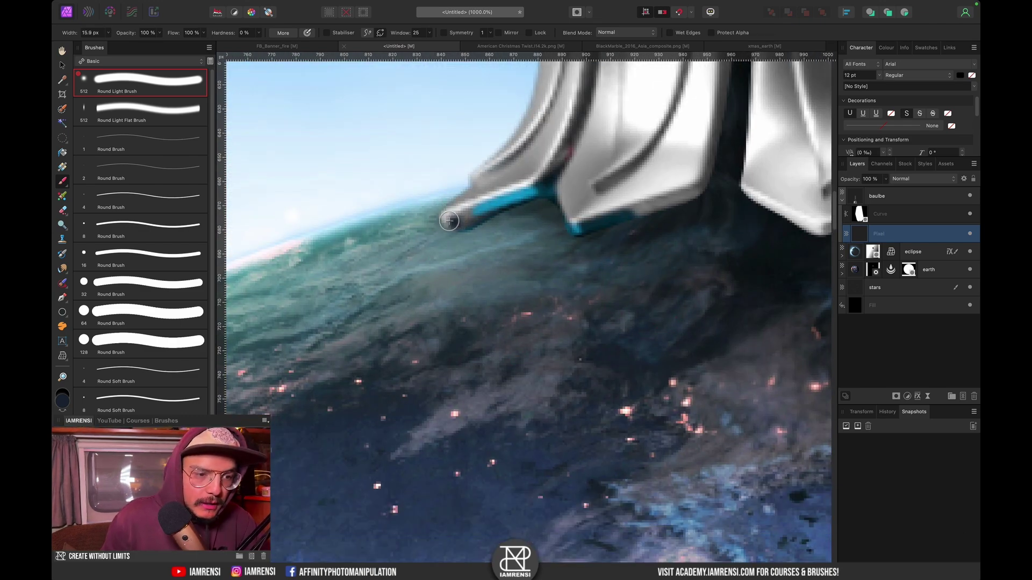
{"action": "key", "text": "bracketleft"}
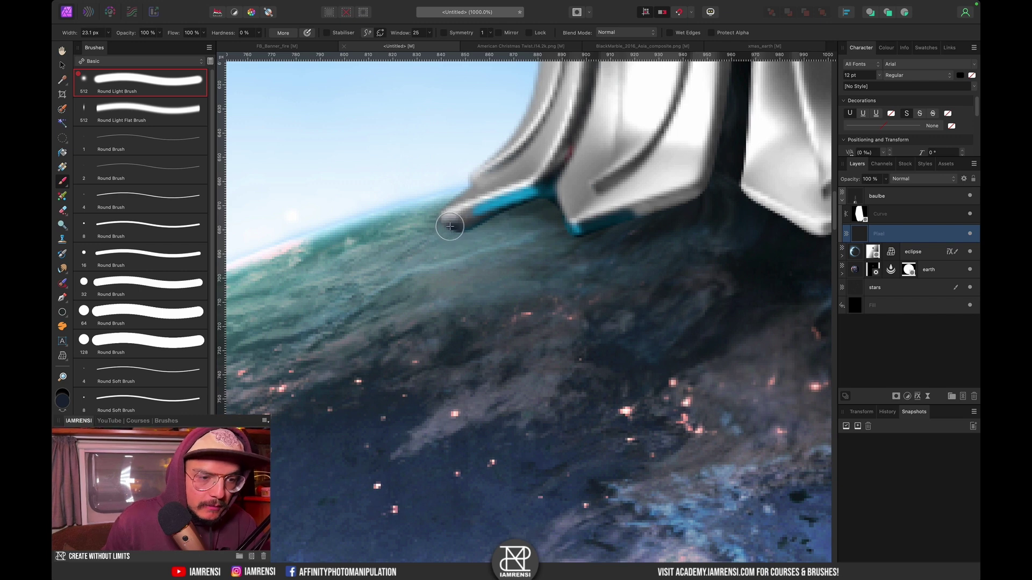
{"action": "left_click_drag", "start_coordinate": [465, 228], "coordinate": [538, 201]}
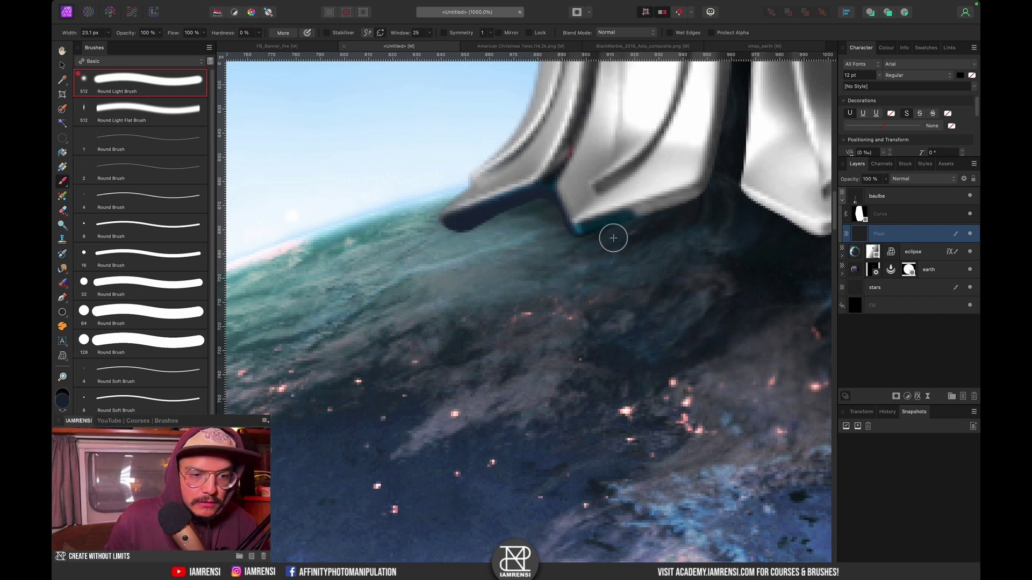
{"action": "left_click_drag", "start_coordinate": [705, 206], "coordinate": [537, 252]}
{"action": "scroll", "coordinate": [672, 306], "scroll_direction": "down", "scroll_amount": 5}
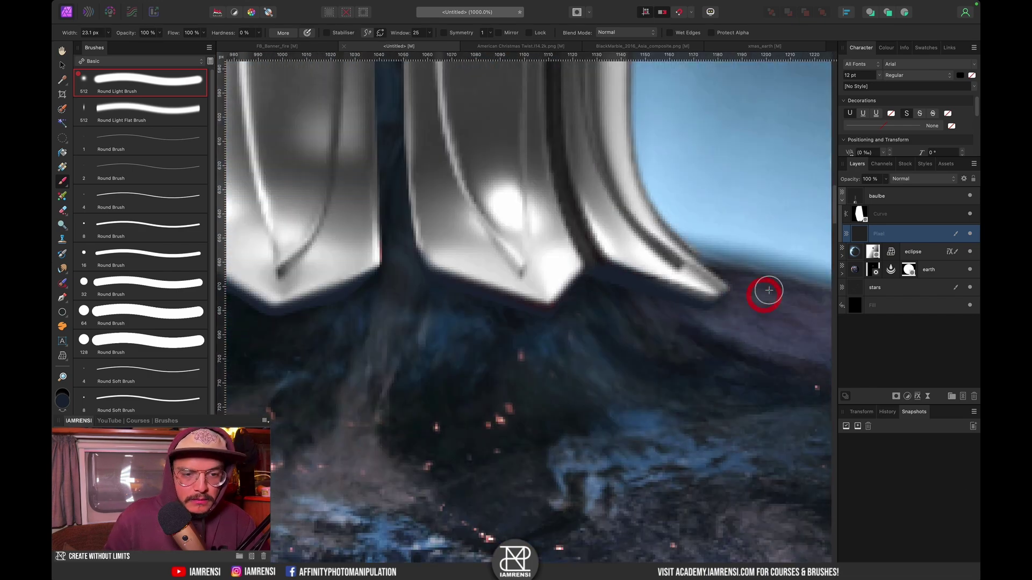
Step: Set the blend mode of the dark blue painted layer below the cap to Hard Light
{"action": "key", "text": "super+0"}
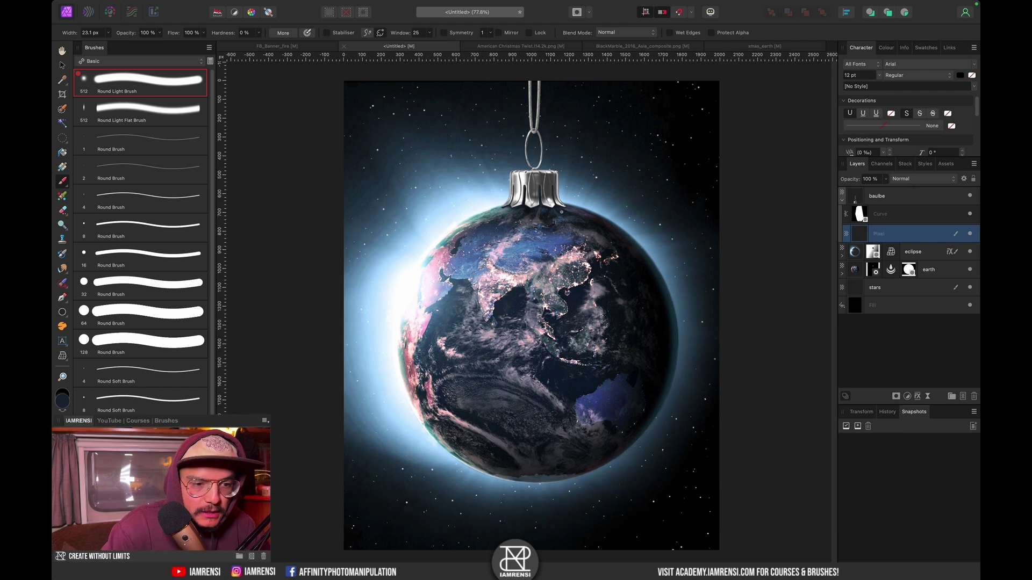
{"action": "scroll", "coordinate": [527, 204], "scroll_direction": "up", "scroll_amount": 3}
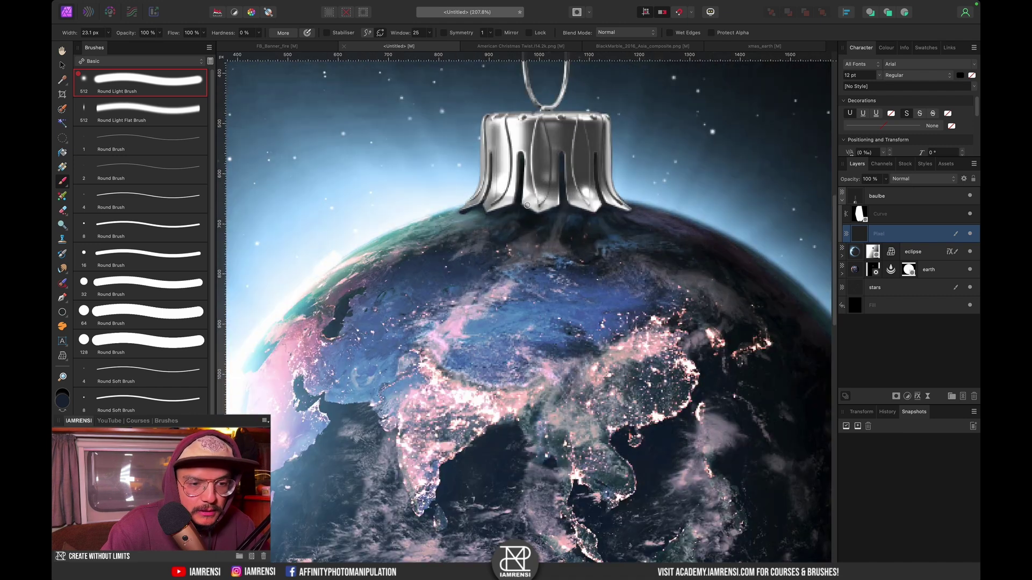
{"action": "left_click", "coordinate": [917, 180]}
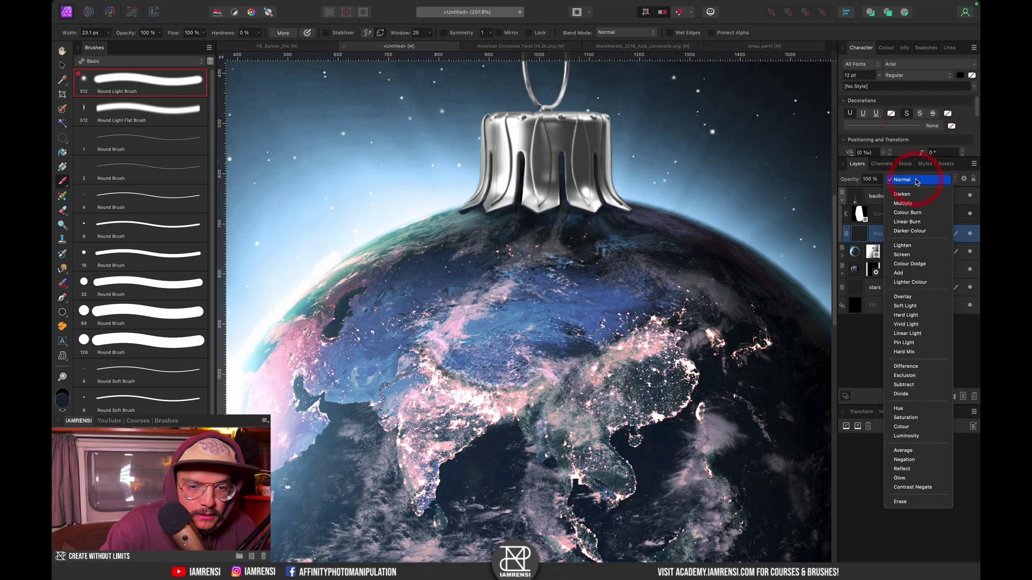
{"action": "left_click", "coordinate": [911, 316]}
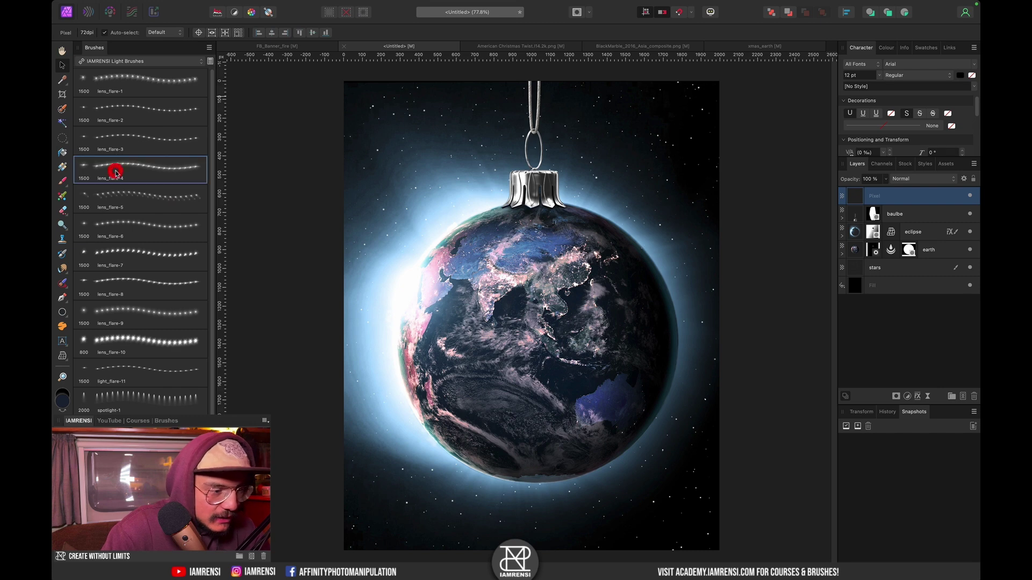
Step: Set the brush colour to white and try several lens-flare brushes beside the cap, including lens_flare-10, undoing the stamps
{"action": "key", "text": "b"}
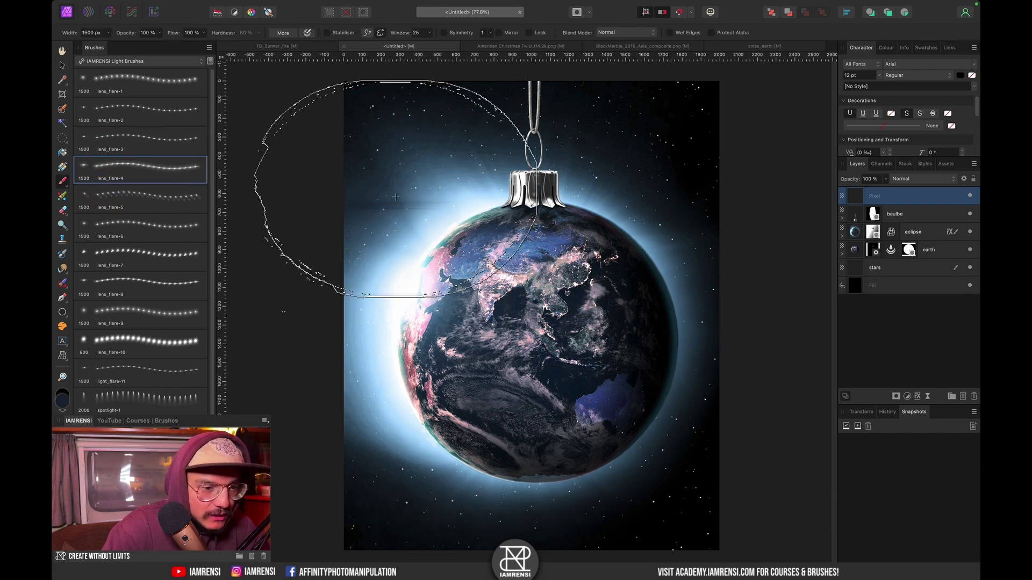
{"action": "key", "text": "d"}
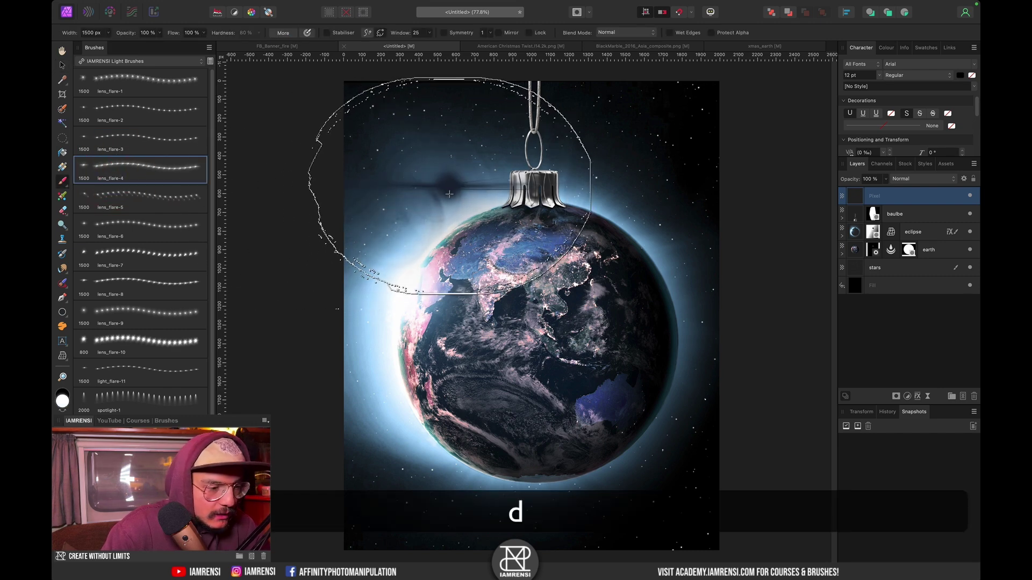
{"action": "left_click", "coordinate": [449, 193]}
{"action": "key", "text": "ctrl+z"}
{"action": "left_click", "coordinate": [140, 228]}
{"action": "key", "text": "super+z"}
{"action": "left_click", "coordinate": [472, 184]}
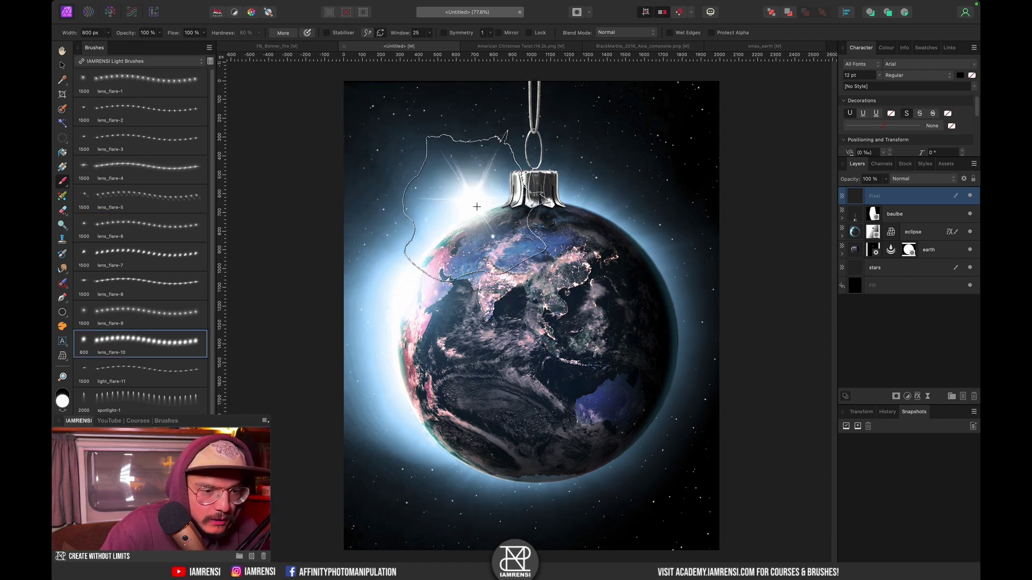
{"action": "key", "text": "super+z"}
Step: Stamp a white flare on the cap's upper left corner with the lens_flare-9 brush at 665.6 px
{"action": "left_click", "coordinate": [140, 315]}
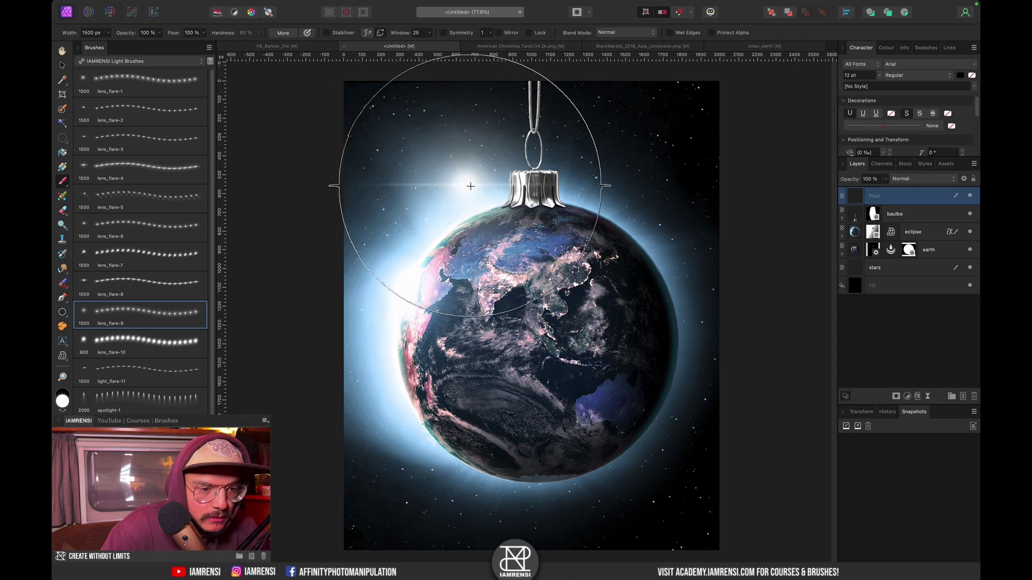
{"action": "key", "text": "bracketleft"}
{"action": "key", "text": "bracketleft"}
{"action": "key", "text": "bracketleft"}
{"action": "key", "text": "bracketleft"}
{"action": "key", "text": "bracketleft"}
{"action": "key", "text": "bracketleft"}
{"action": "key", "text": "bracketleft"}
{"action": "key", "text": "bracketleft"}
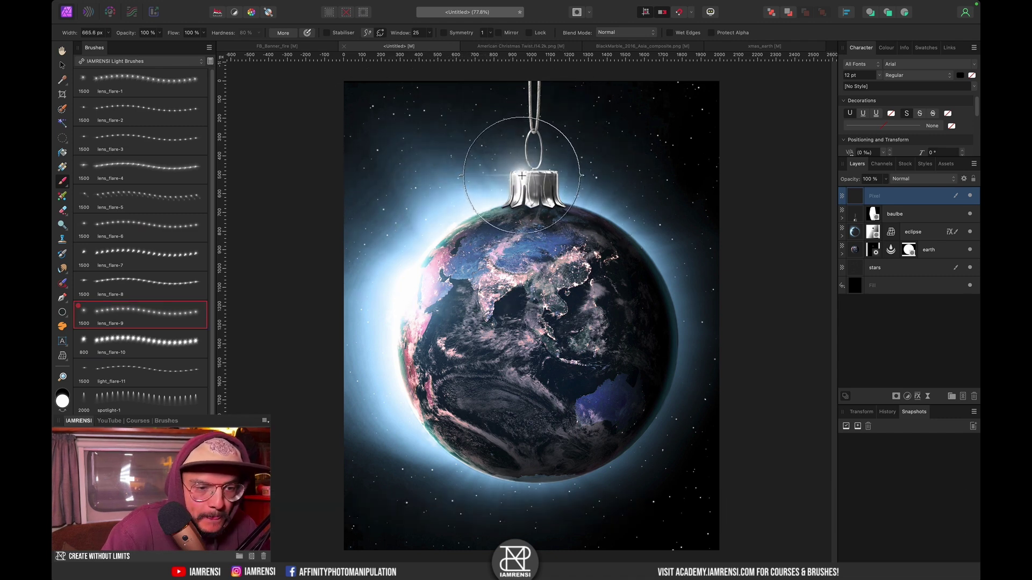
{"action": "key", "text": "v"}
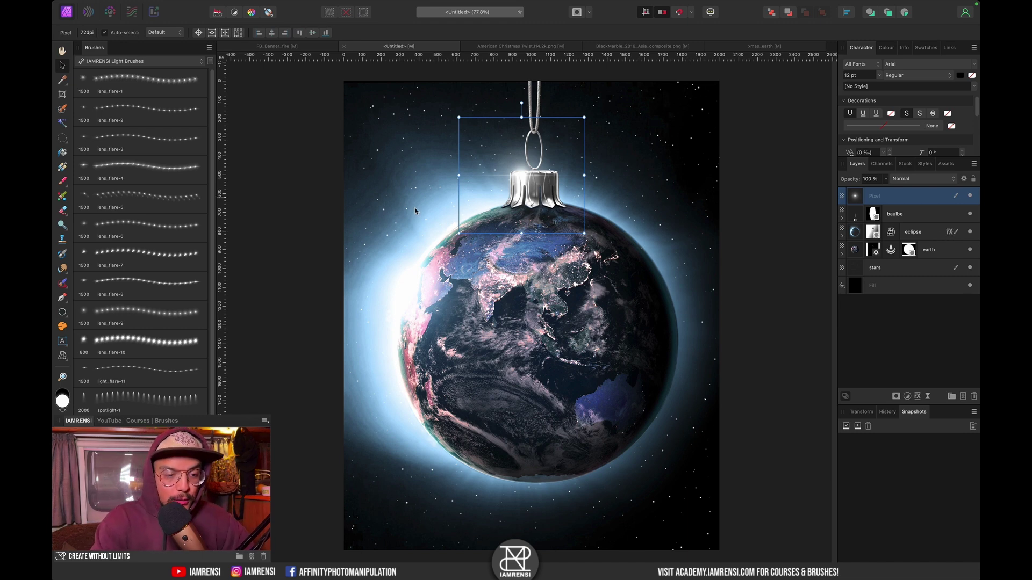
Step: Copy the eclipse layer's blue outer glow effect onto the lens flare layer and check its Outer Glow settings
{"action": "left_click", "coordinate": [920, 232]}
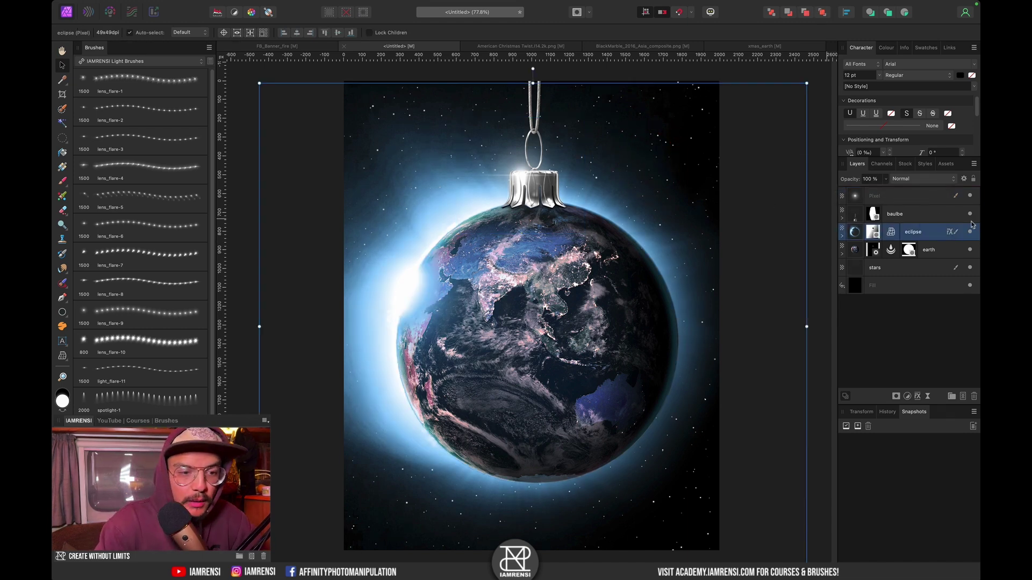
{"action": "left_click_drag", "start_coordinate": [951, 233], "coordinate": [939, 196]}
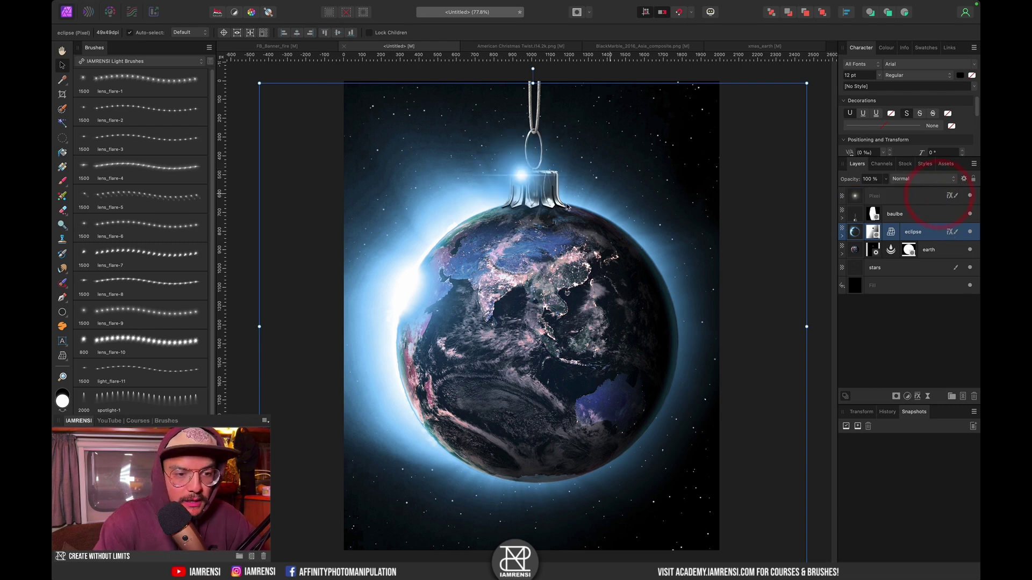
{"action": "left_click", "coordinate": [951, 195]}
{"action": "left_click", "coordinate": [952, 196]}
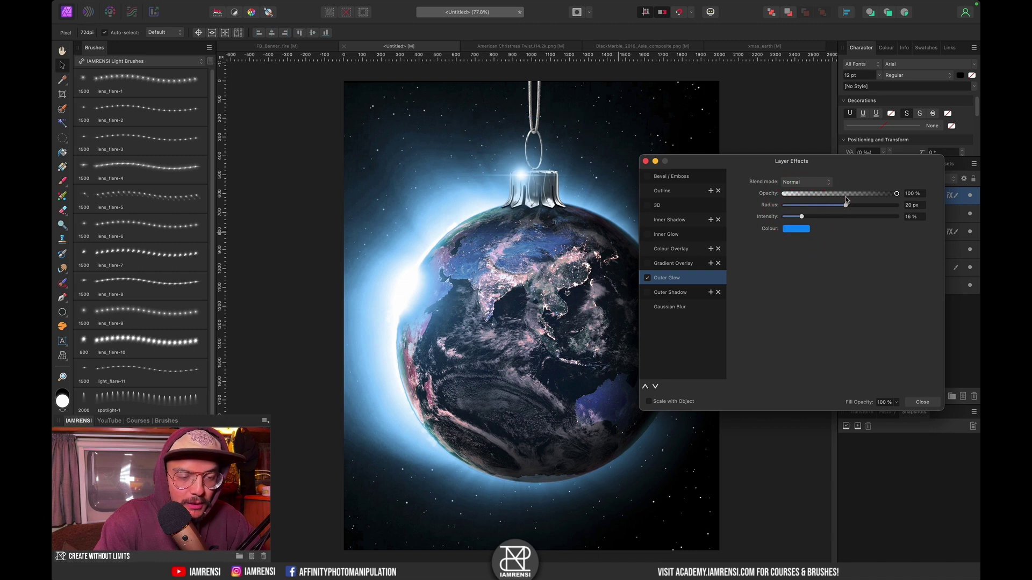
{"action": "left_click", "coordinate": [646, 162]}
{"action": "key", "text": "super+0"}
{"action": "left_click", "coordinate": [599, 188]}
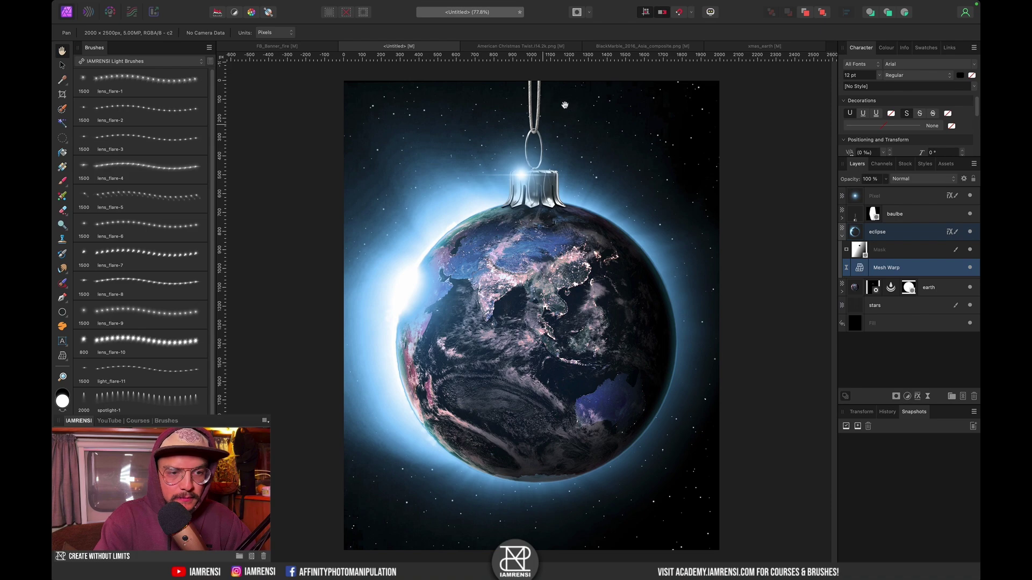
Step: Expand the baulbe layer, add a pixel layer above its Levels Adjustment and prepare a soft black brush
{"action": "scroll", "coordinate": [524, 112], "scroll_direction": "up", "scroll_amount": 5}
{"action": "scroll", "coordinate": [578, 172], "scroll_direction": "down", "scroll_amount": 5}
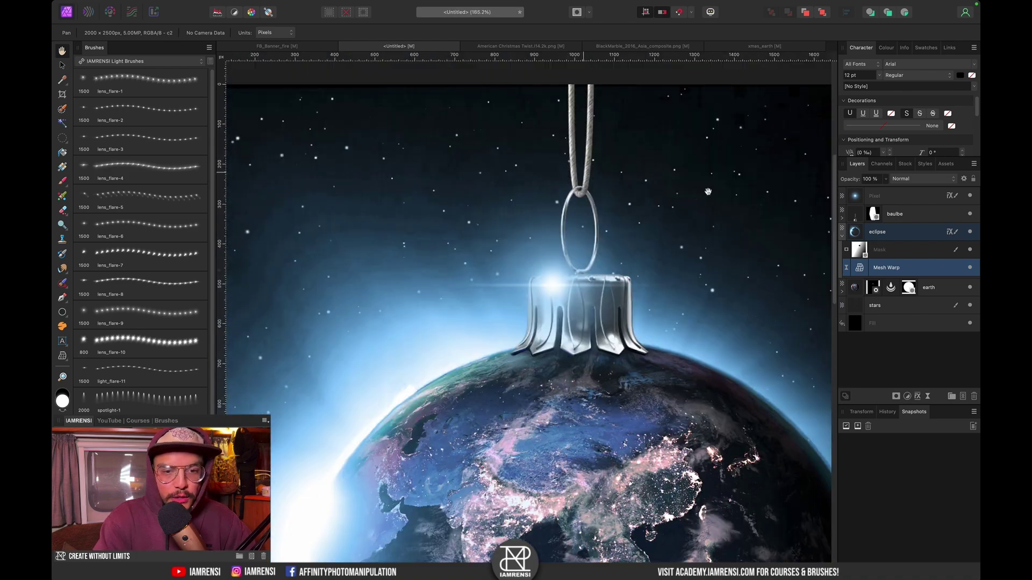
{"action": "left_click", "coordinate": [842, 218]}
{"action": "left_click", "coordinate": [878, 251]}
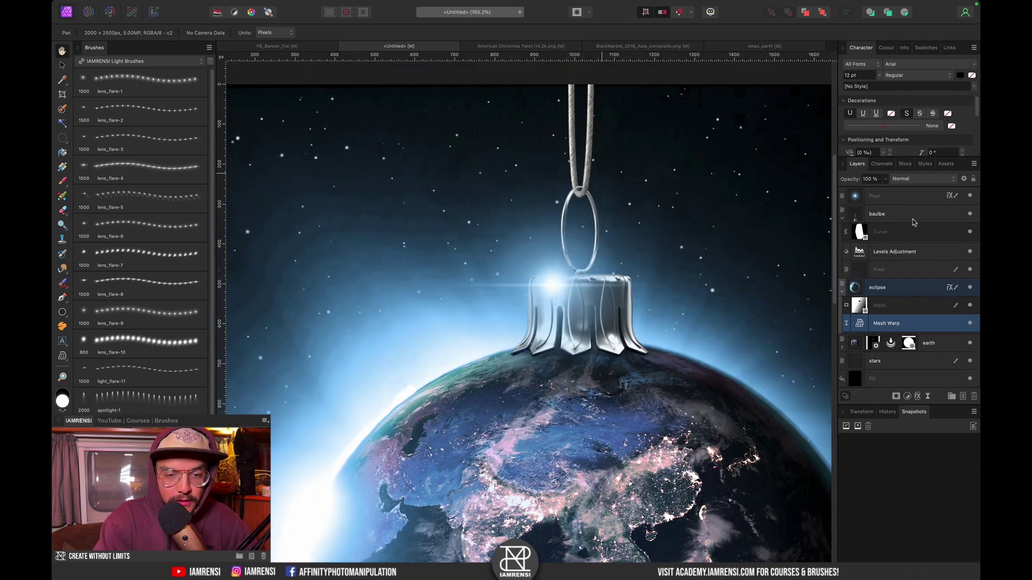
{"action": "key", "text": "b"}
{"action": "scroll", "coordinate": [567, 81], "scroll_direction": "up", "scroll_amount": 3}
{"action": "key", "text": "x"}
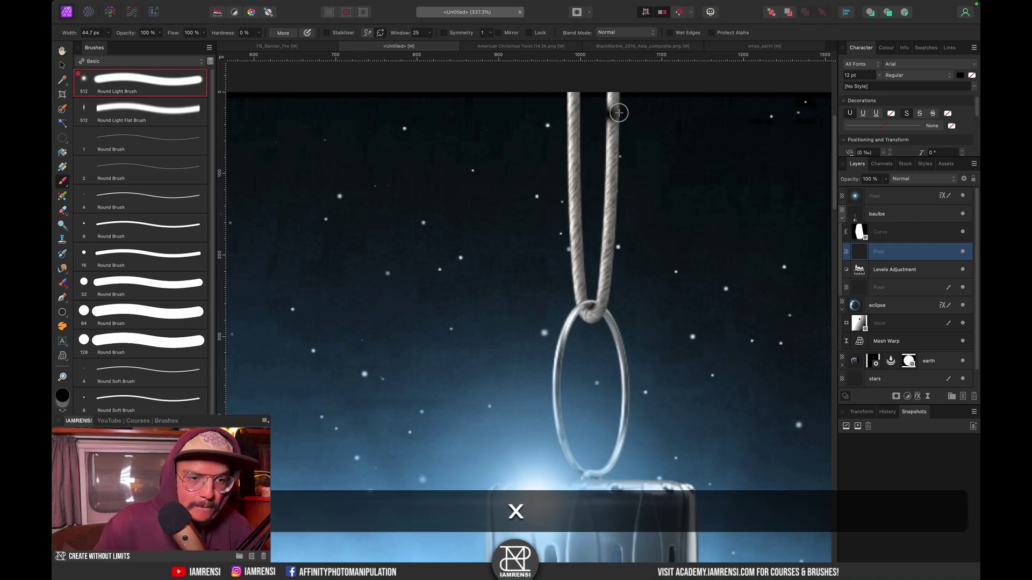
Step: Paint black shading along the strands of the hanging string, then lower the brush opacity to 56%
{"action": "key", "text": "bracketleft"}
{"action": "scroll", "coordinate": [596, 269], "scroll_direction": "down", "scroll_amount": 2}
{"action": "scroll", "coordinate": [592, 398], "scroll_direction": "down", "scroll_amount": 3}
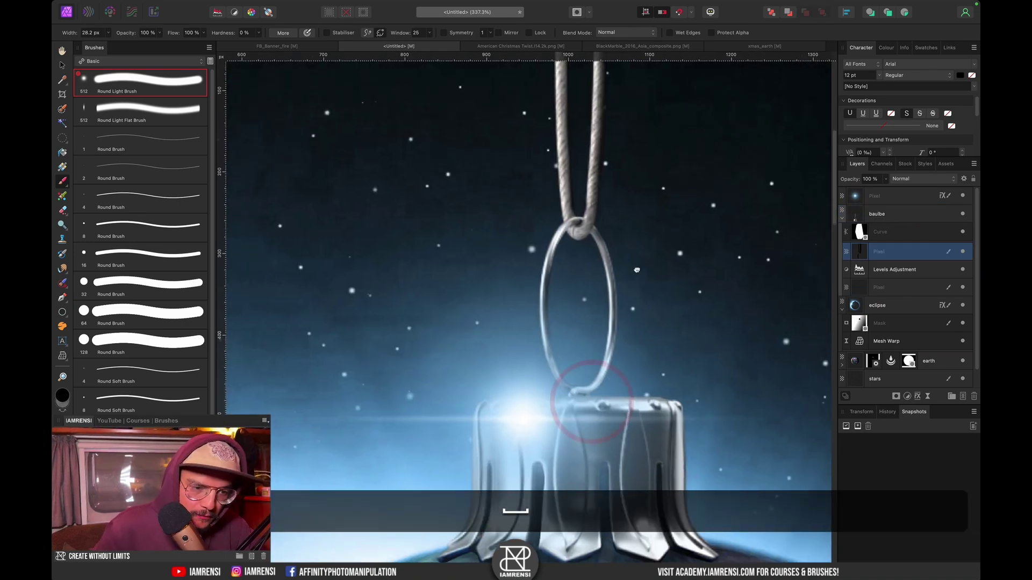
{"action": "scroll", "coordinate": [617, 269], "scroll_direction": "up", "scroll_amount": 3}
{"action": "key", "text": "bracketright"}
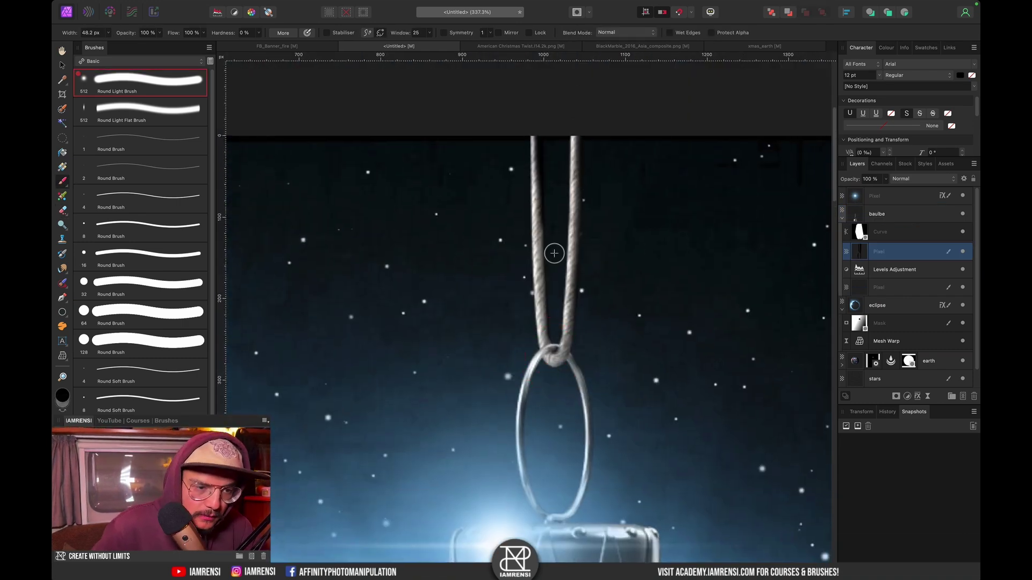
{"action": "key", "text": "5"}
{"action": "key", "text": "6"}
{"action": "key", "text": "super+0"}
{"action": "key", "text": "super+z"}
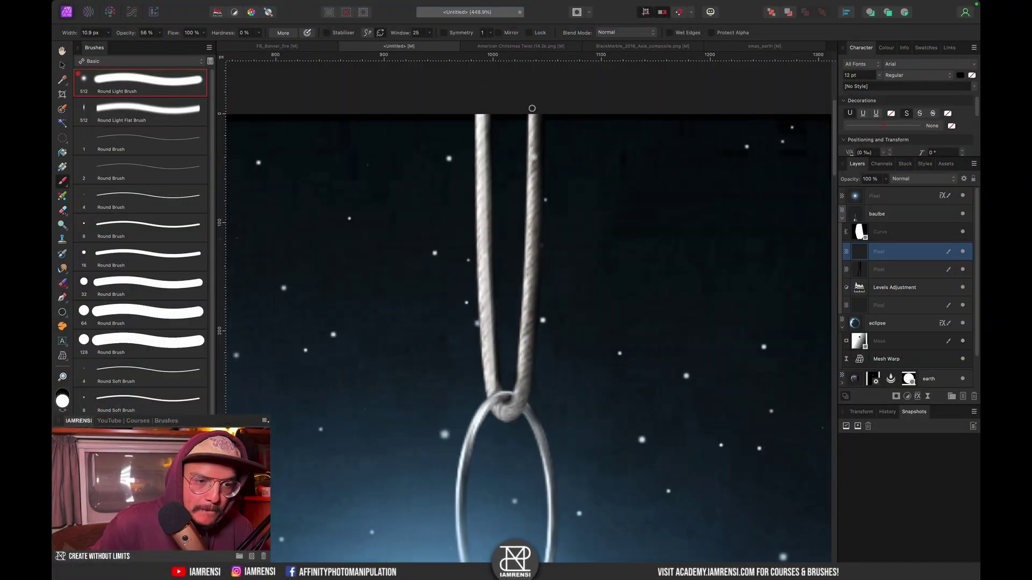
Step: Set the white string-highlight layer to Overlay, soften it with a Gaussian Blur effect and compare the image with and without it
{"action": "left_click", "coordinate": [922, 179]}
{"action": "left_click", "coordinate": [902, 297]}
{"action": "left_click", "coordinate": [918, 396]}
{"action": "left_click", "coordinate": [649, 306]}
{"action": "mouse_move", "coordinate": [783, 182]}
{"action": "left_mouse_down"}
{"action": "mouse_move", "coordinate": [817, 181]}
{"action": "mouse_move", "coordinate": [803, 182]}
{"action": "left_mouse_up"}
{"action": "left_click", "coordinate": [920, 403]}
{"action": "left_click", "coordinate": [962, 252]}
{"action": "key", "text": "super+0"}
Step: Add a pixel layer, paint the string with light blue sampled from the eclipse glow, and set the layer's blend mode to Reflect
{"action": "key", "text": "super+shift+n"}
{"action": "left_click", "coordinate": [399, 201], "text": "alt"}
{"action": "scroll", "coordinate": [460, 119], "scroll_direction": "up", "scroll_amount": 5}
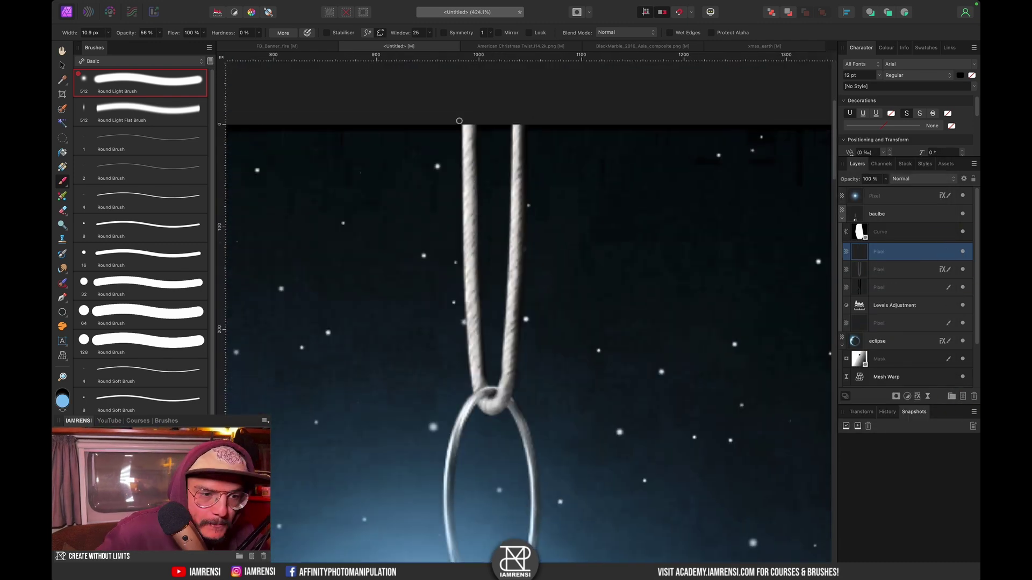
{"action": "left_click", "coordinate": [922, 179]}
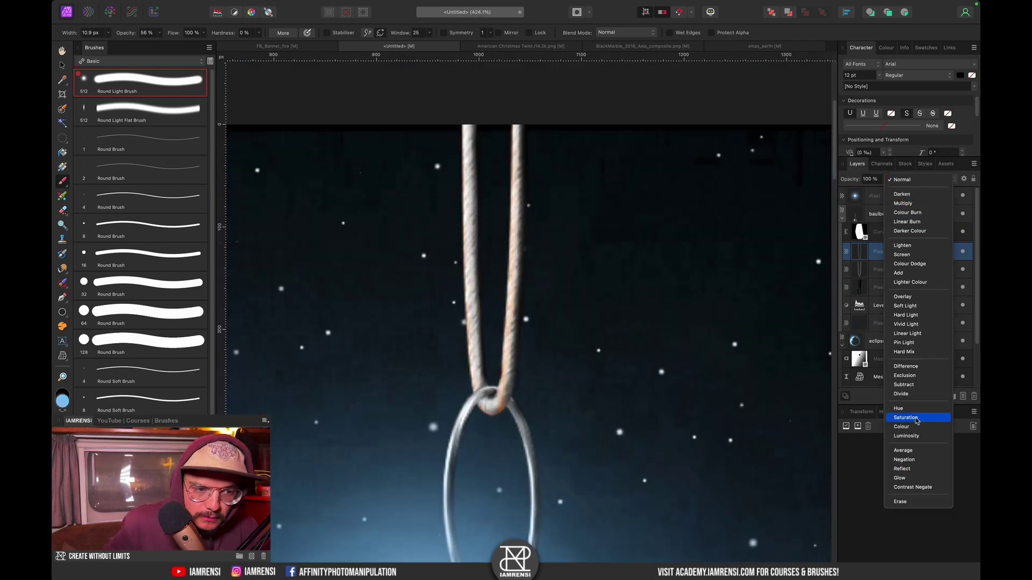
{"action": "left_click", "coordinate": [902, 468]}
{"action": "key", "text": "v"}
{"action": "key", "text": "super+0"}
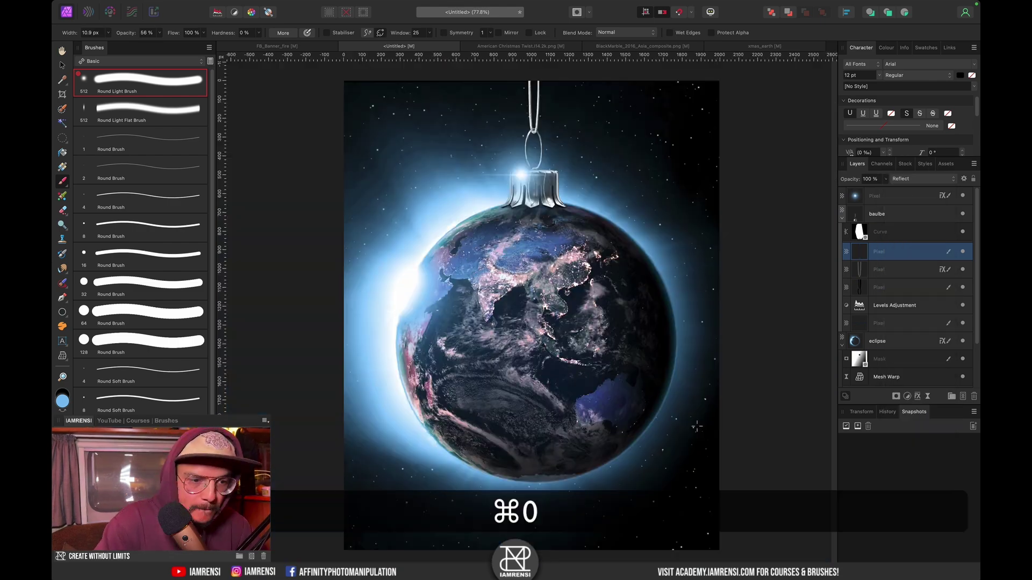
Step: Collapse the baulbe and eclipse layers, and add a Brightness and Contrast adjustment above the lens flare layer
{"action": "left_click", "coordinate": [842, 219]}
{"action": "left_click", "coordinate": [841, 236]}
{"action": "left_click", "coordinate": [892, 196]}
{"action": "key", "text": "super+l"}
{"action": "key", "text": "super+z"}
{"action": "left_click", "coordinate": [907, 396]}
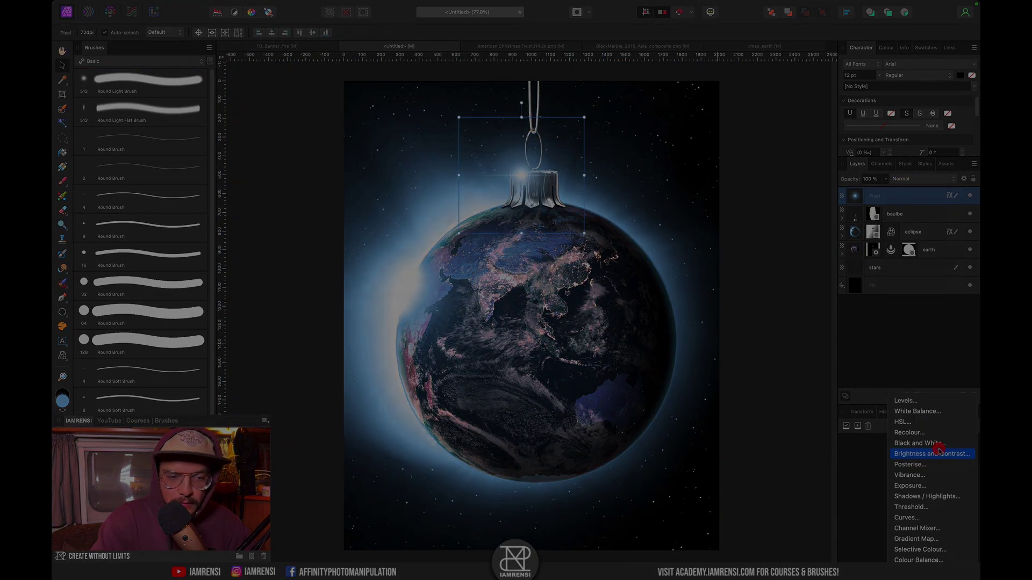
{"action": "left_click", "coordinate": [929, 453]}
{"action": "left_click_drag", "start_coordinate": [718, 502], "coordinate": [730, 504]}
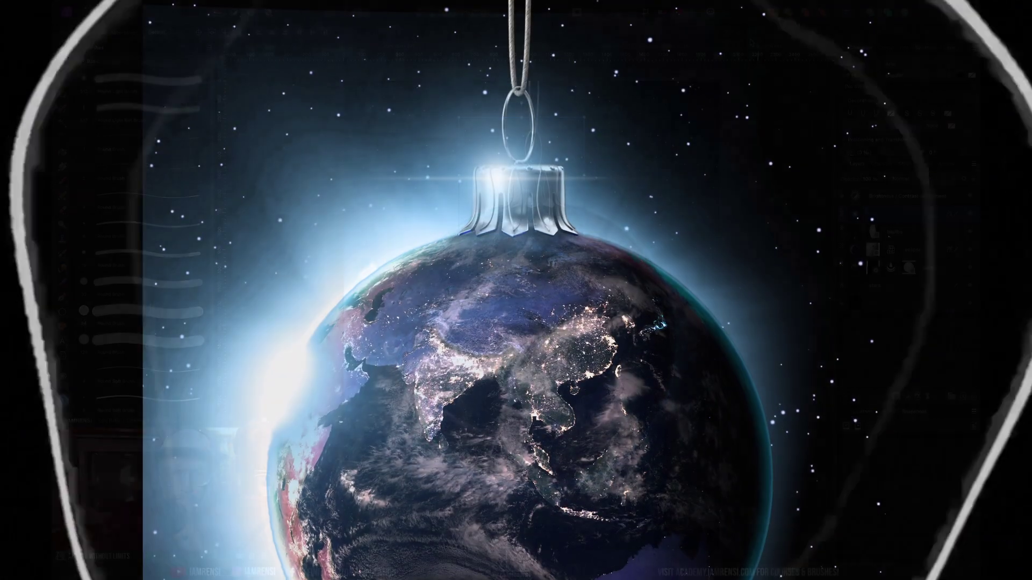